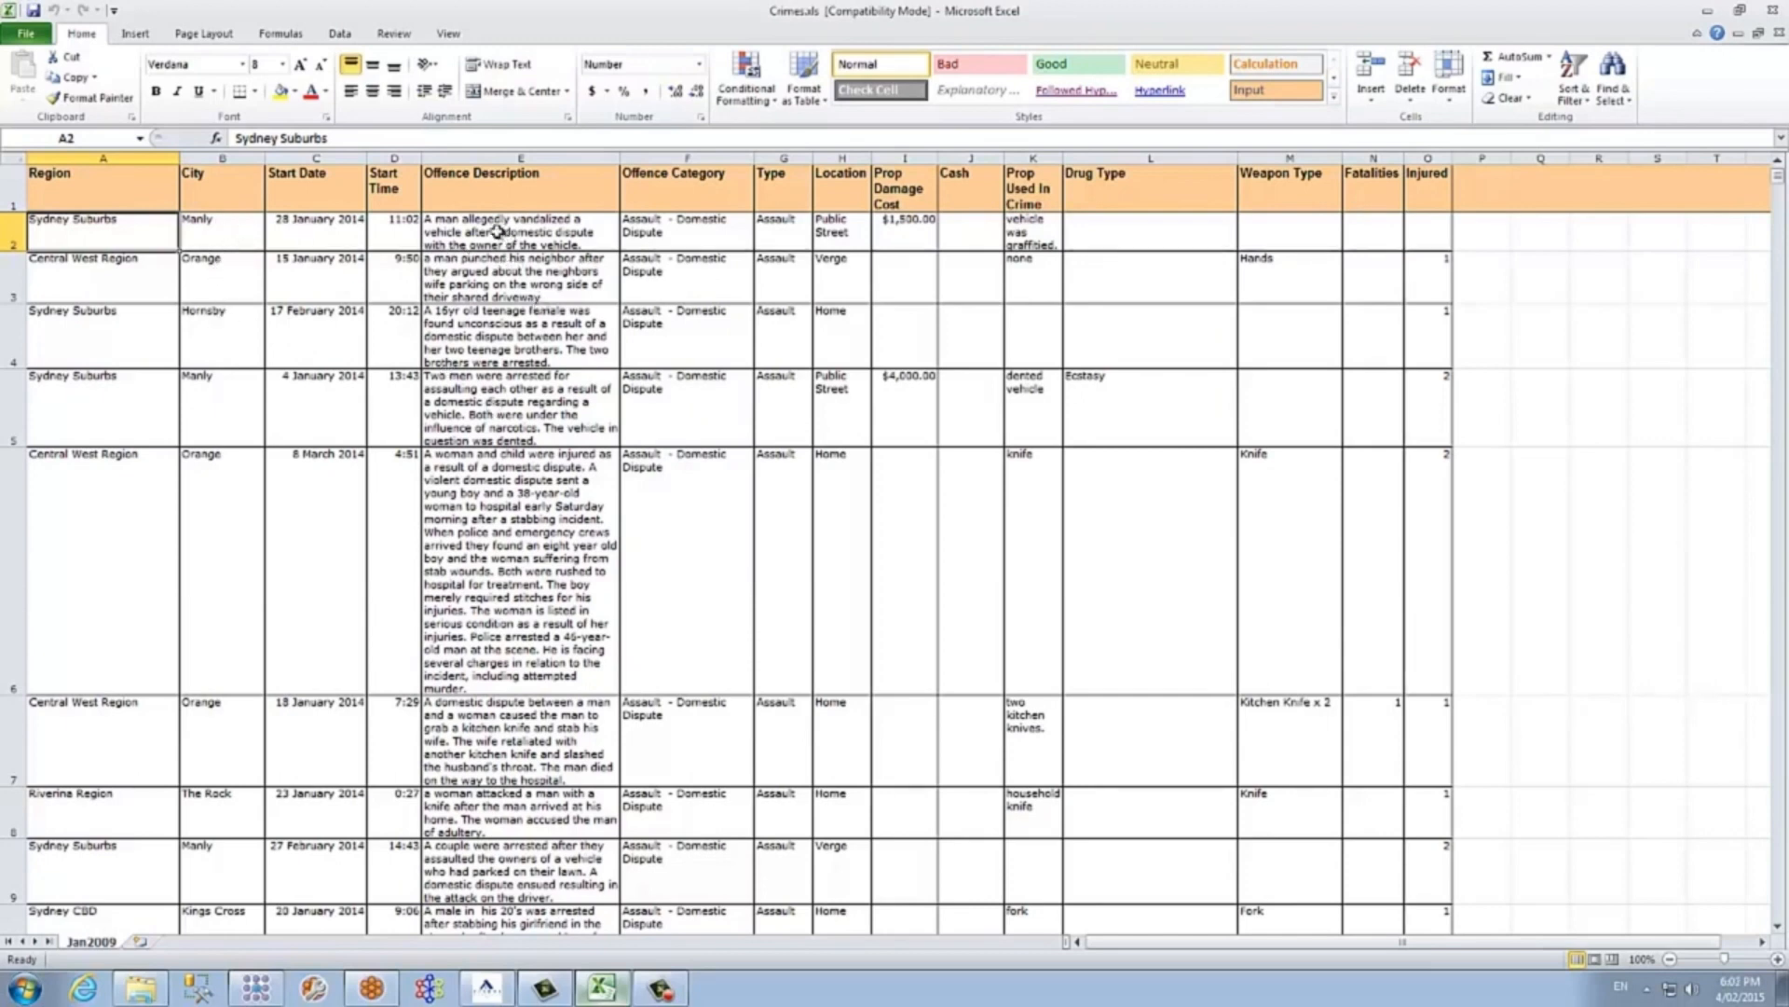
# - Read the first crime's offence description, close the Crimes.xls workbook and switch to IBM i2 Analyst's Notebook
pyautogui.click(498, 231)
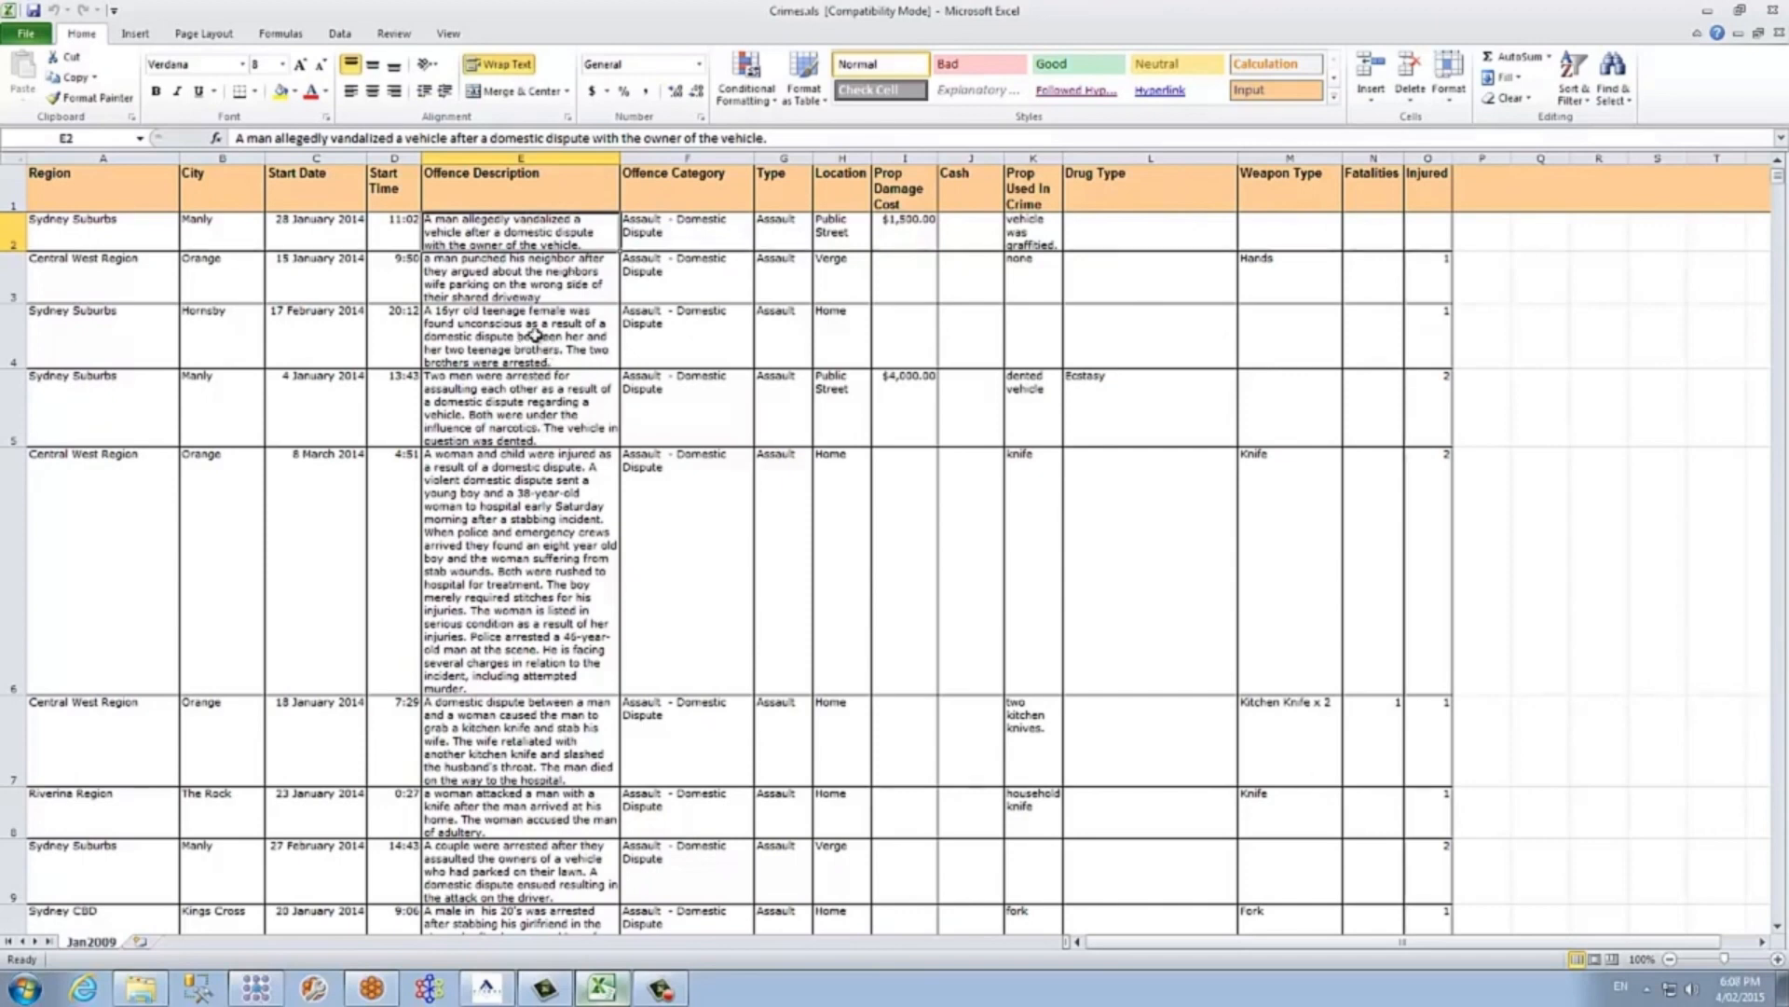
pyautogui.click(1776, 11)
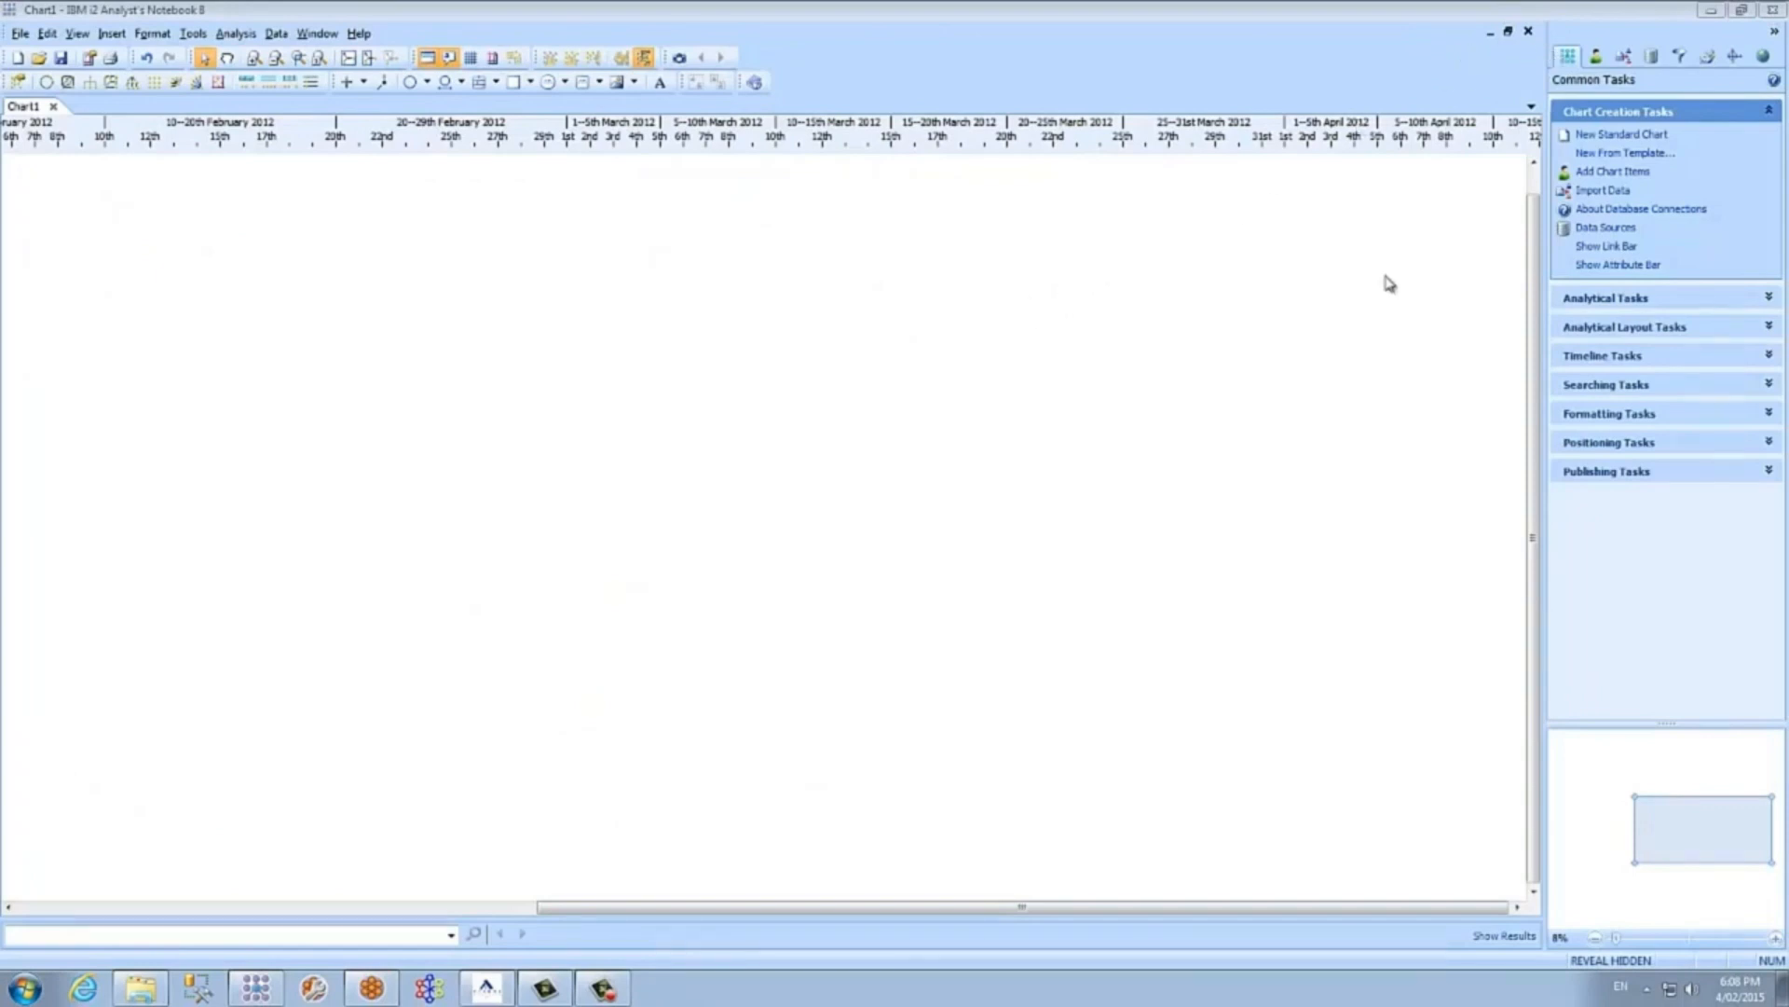
# - Look through the Crime attributes available for adding to chart items
pyautogui.click(1595, 56)
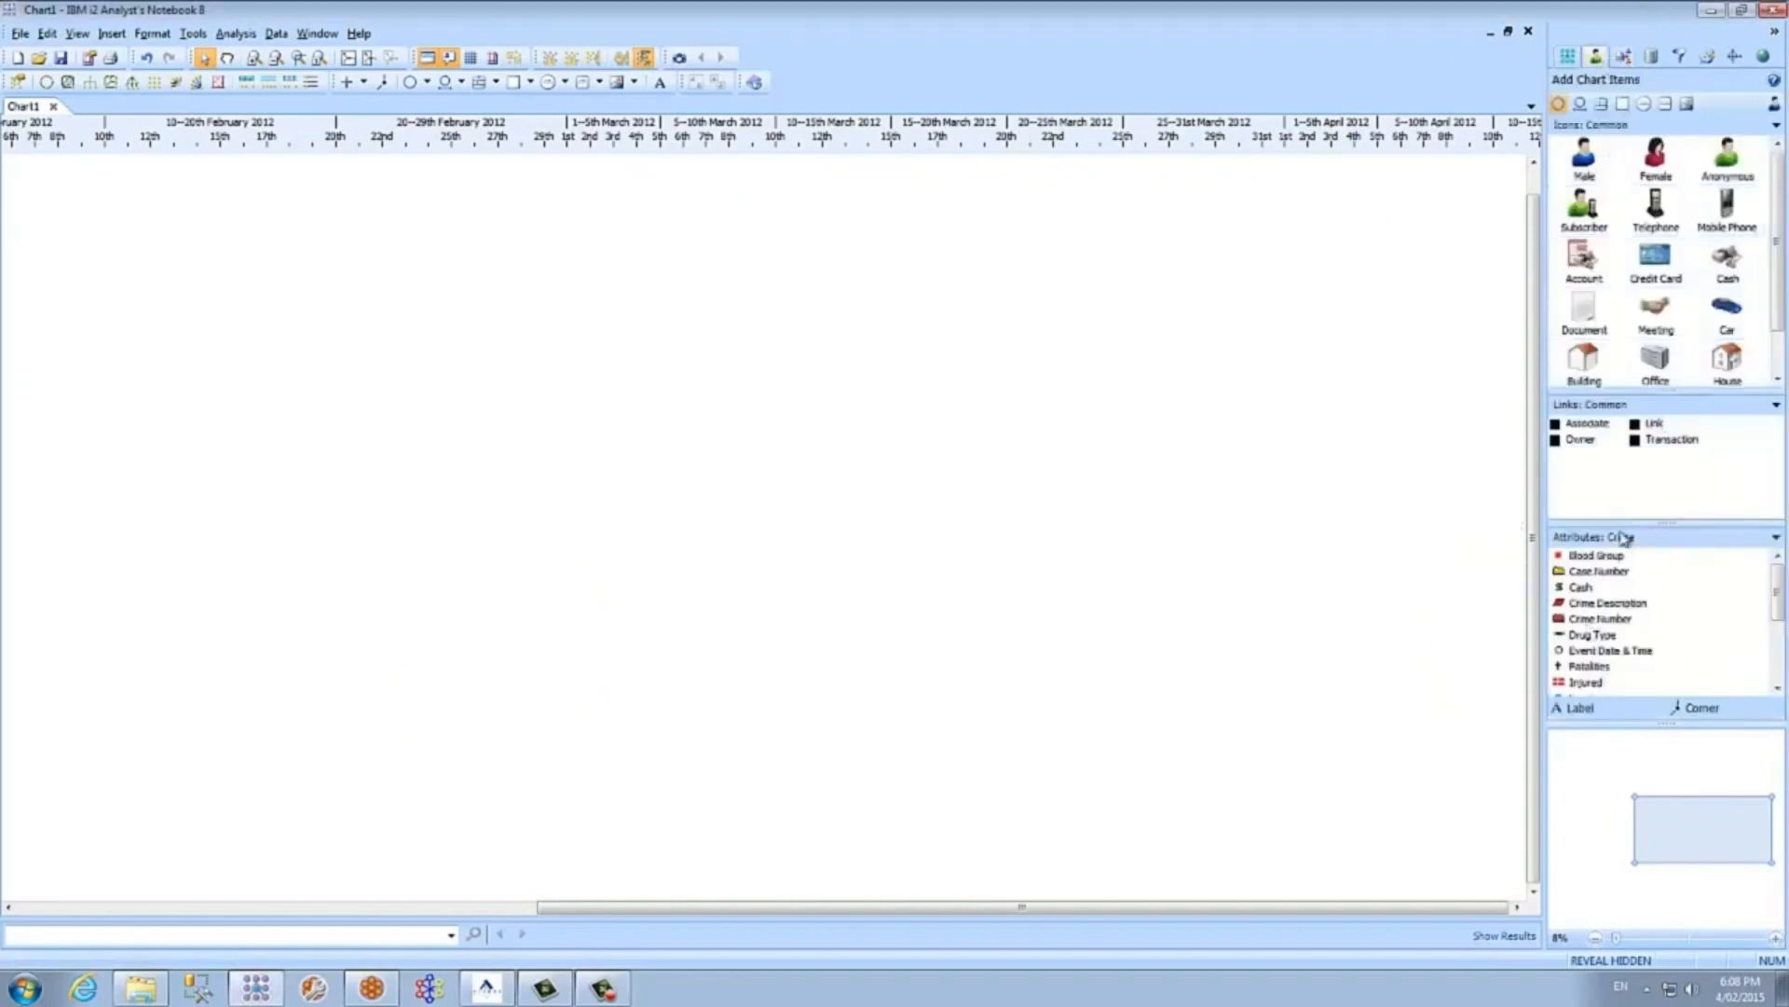
pyautogui.moveTo(1779, 597)
pyautogui.mouseDown()
pyautogui.moveTo(1778, 653)
pyautogui.moveTo(1778, 587)
pyautogui.mouseUp()
# - Start a new import specification
pyautogui.click(1624, 58)
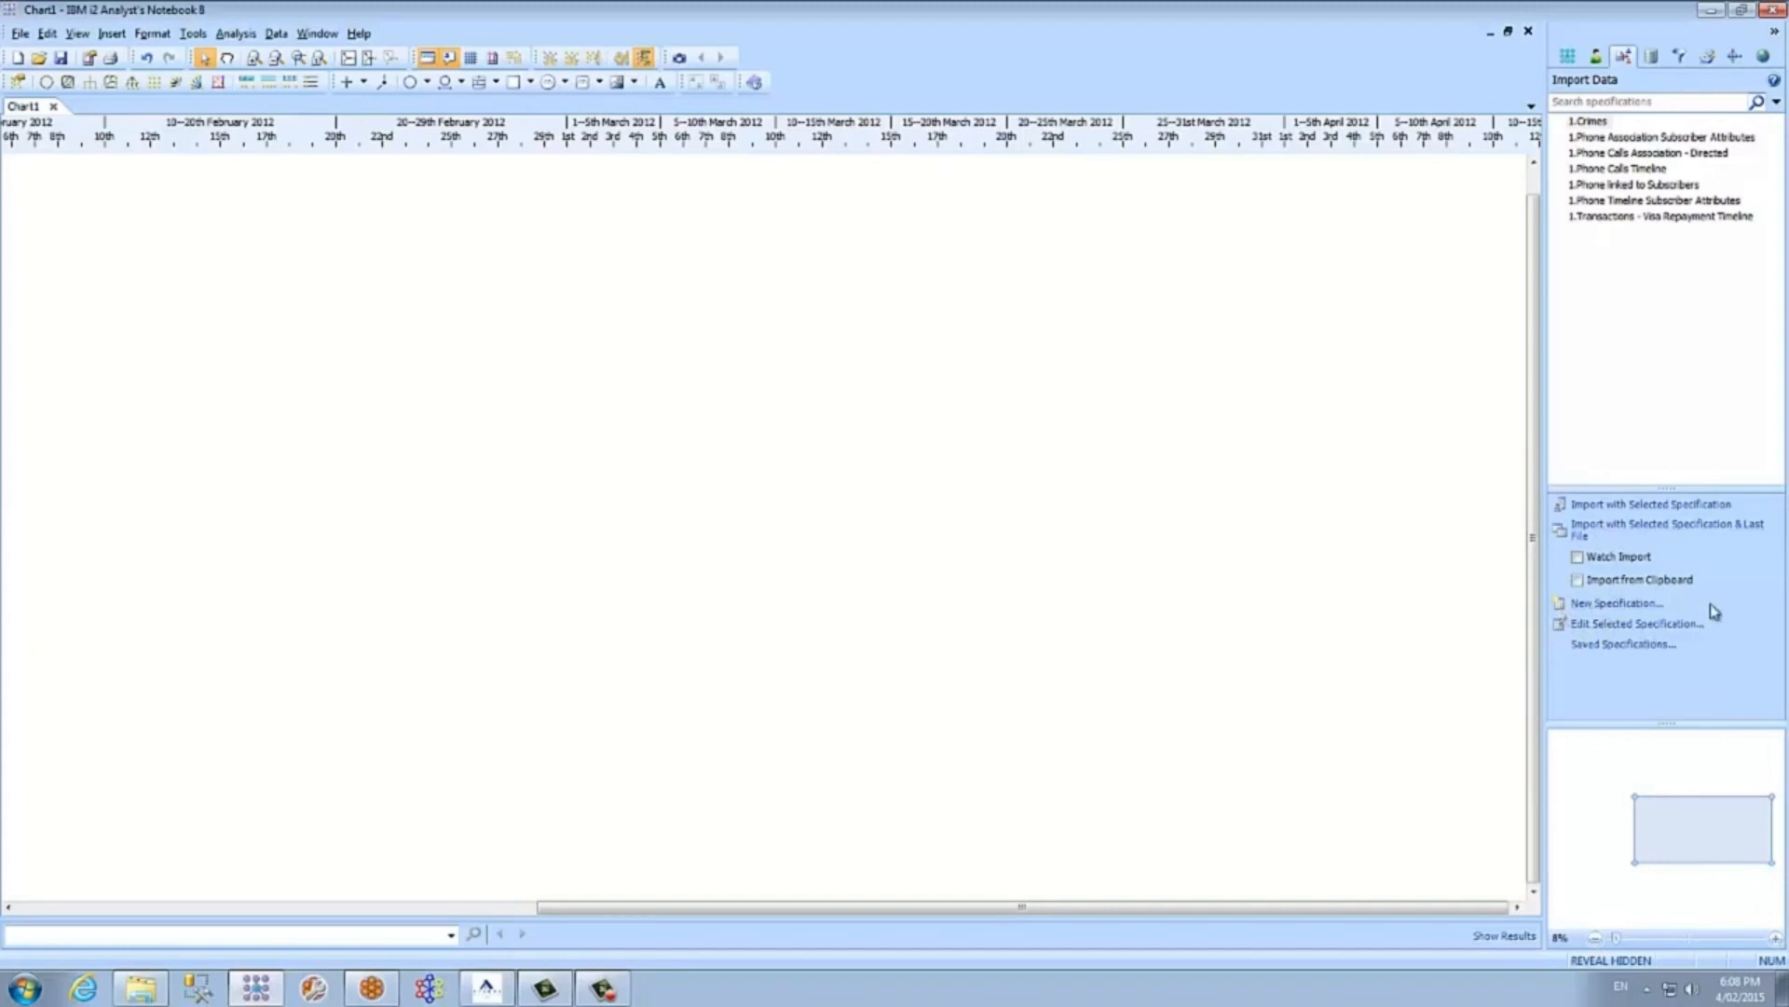
pyautogui.click(1633, 604)
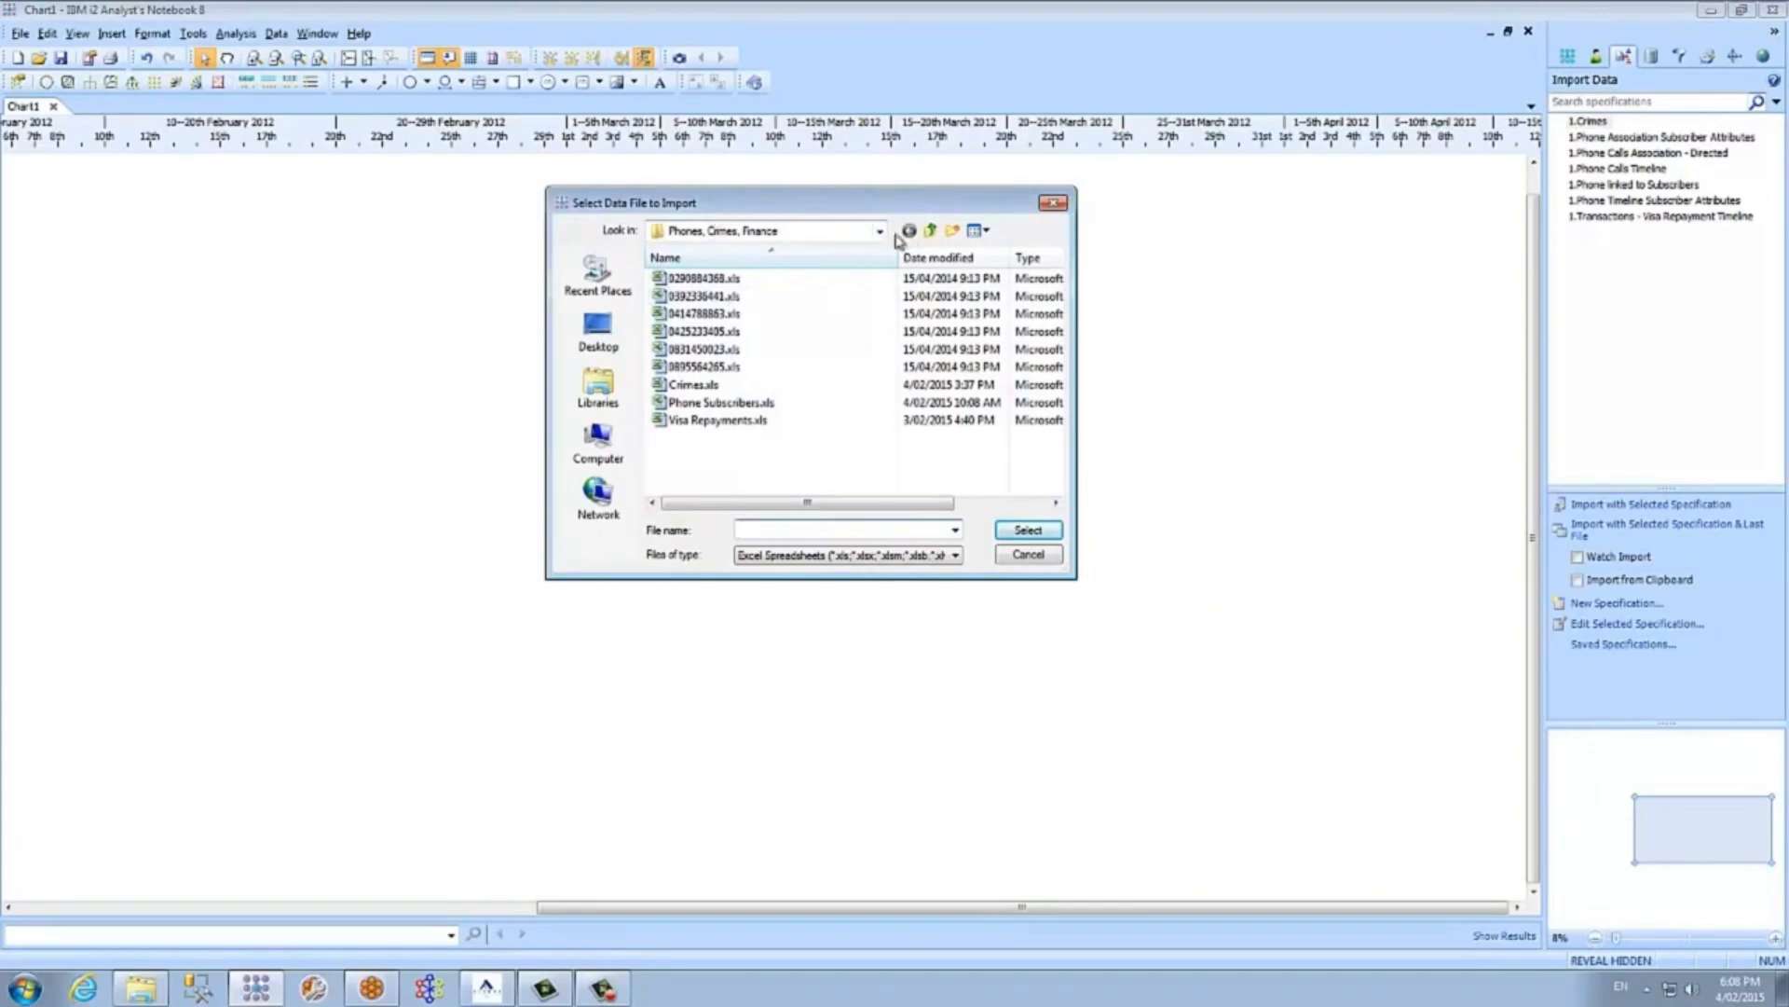
pyautogui.click(936, 558)
pyautogui.click(781, 571)
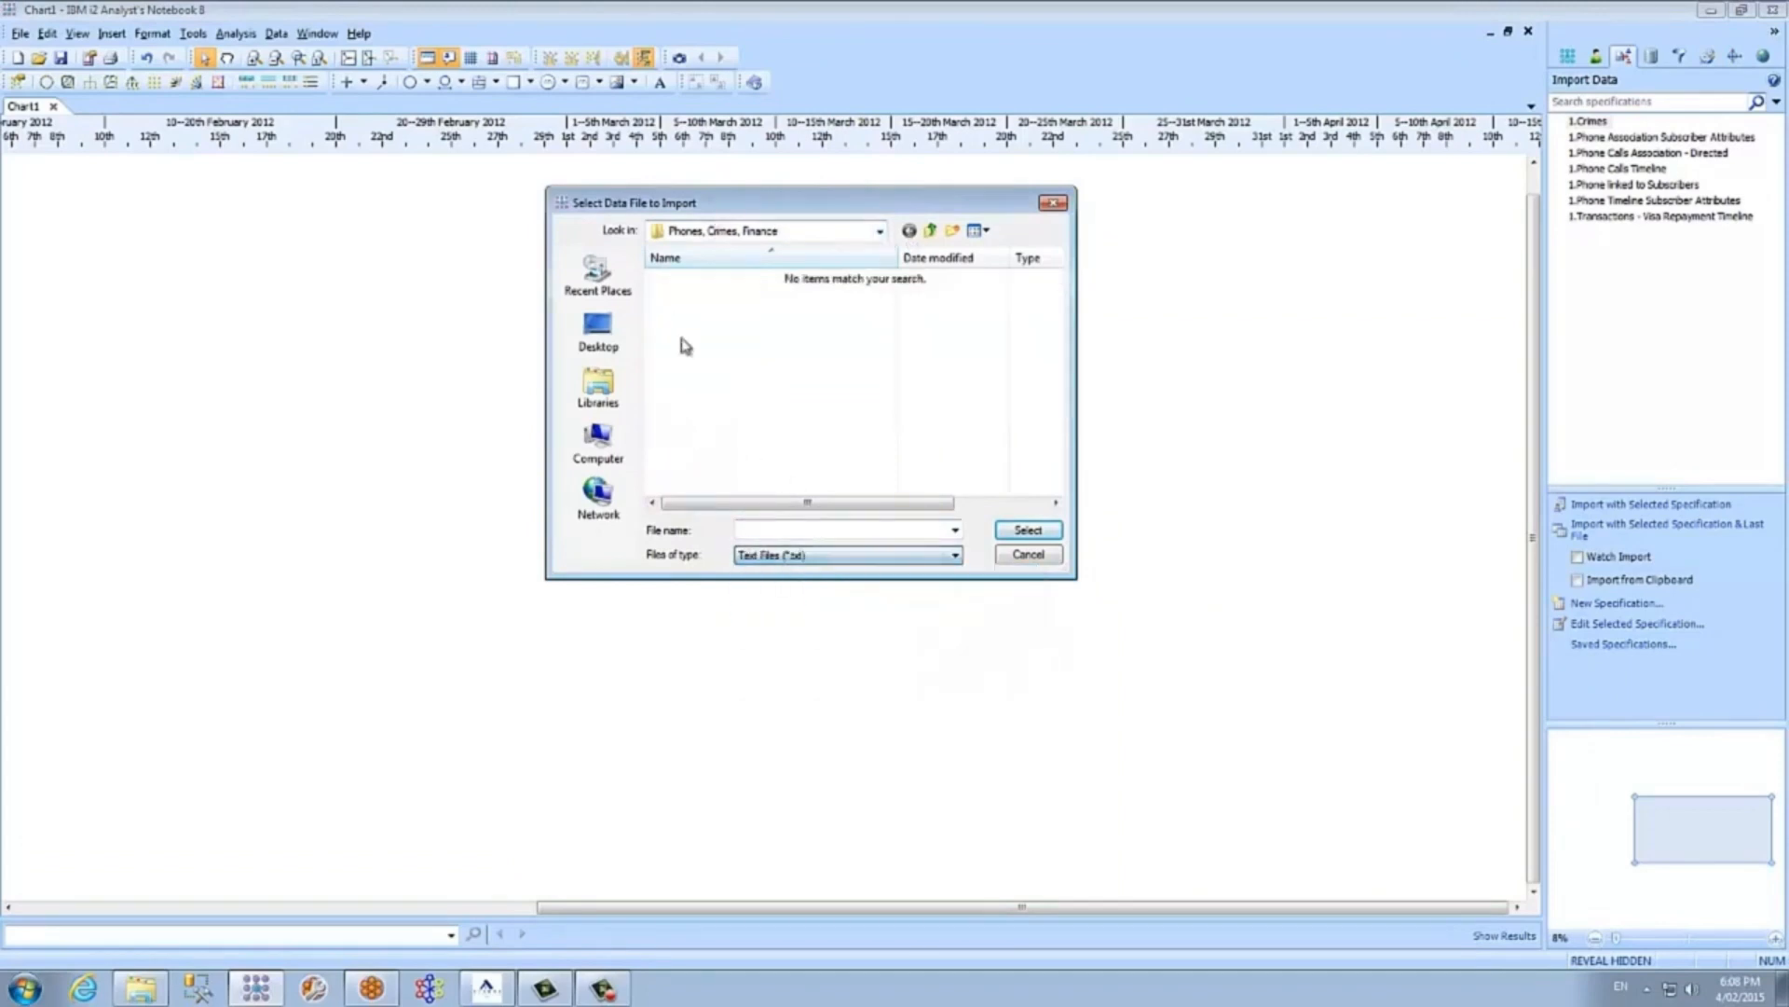
pyautogui.click(770, 556)
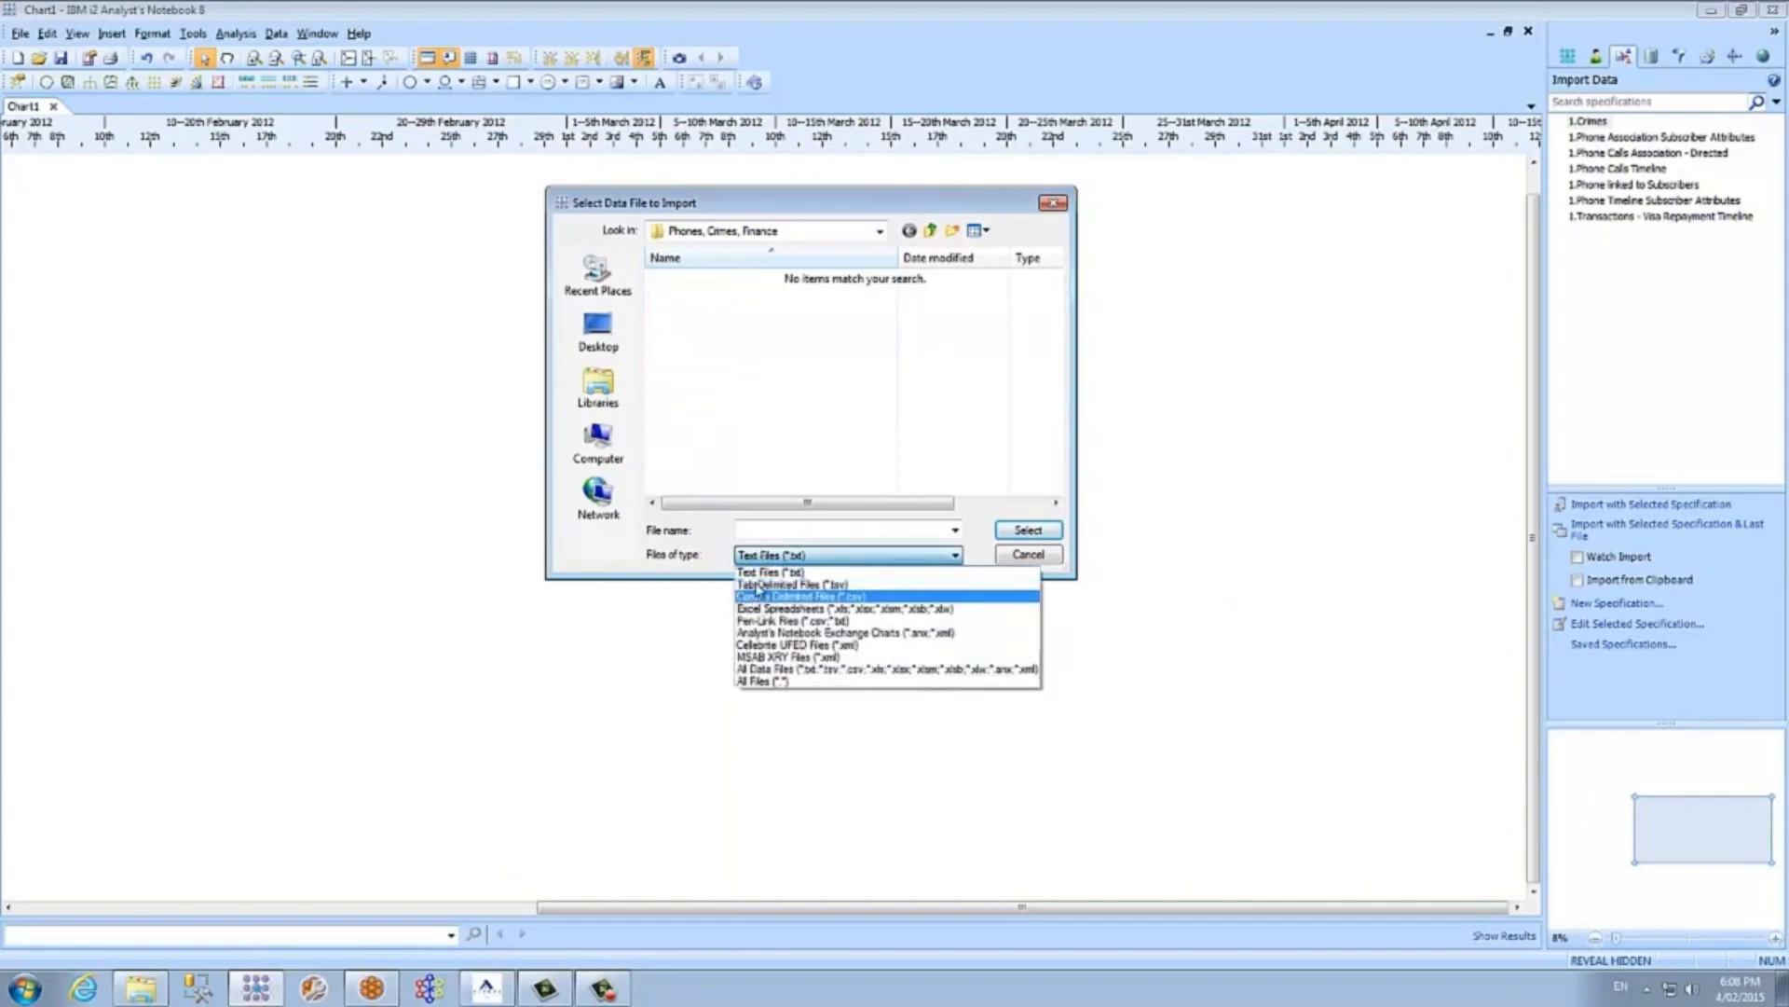
pyautogui.click(765, 608)
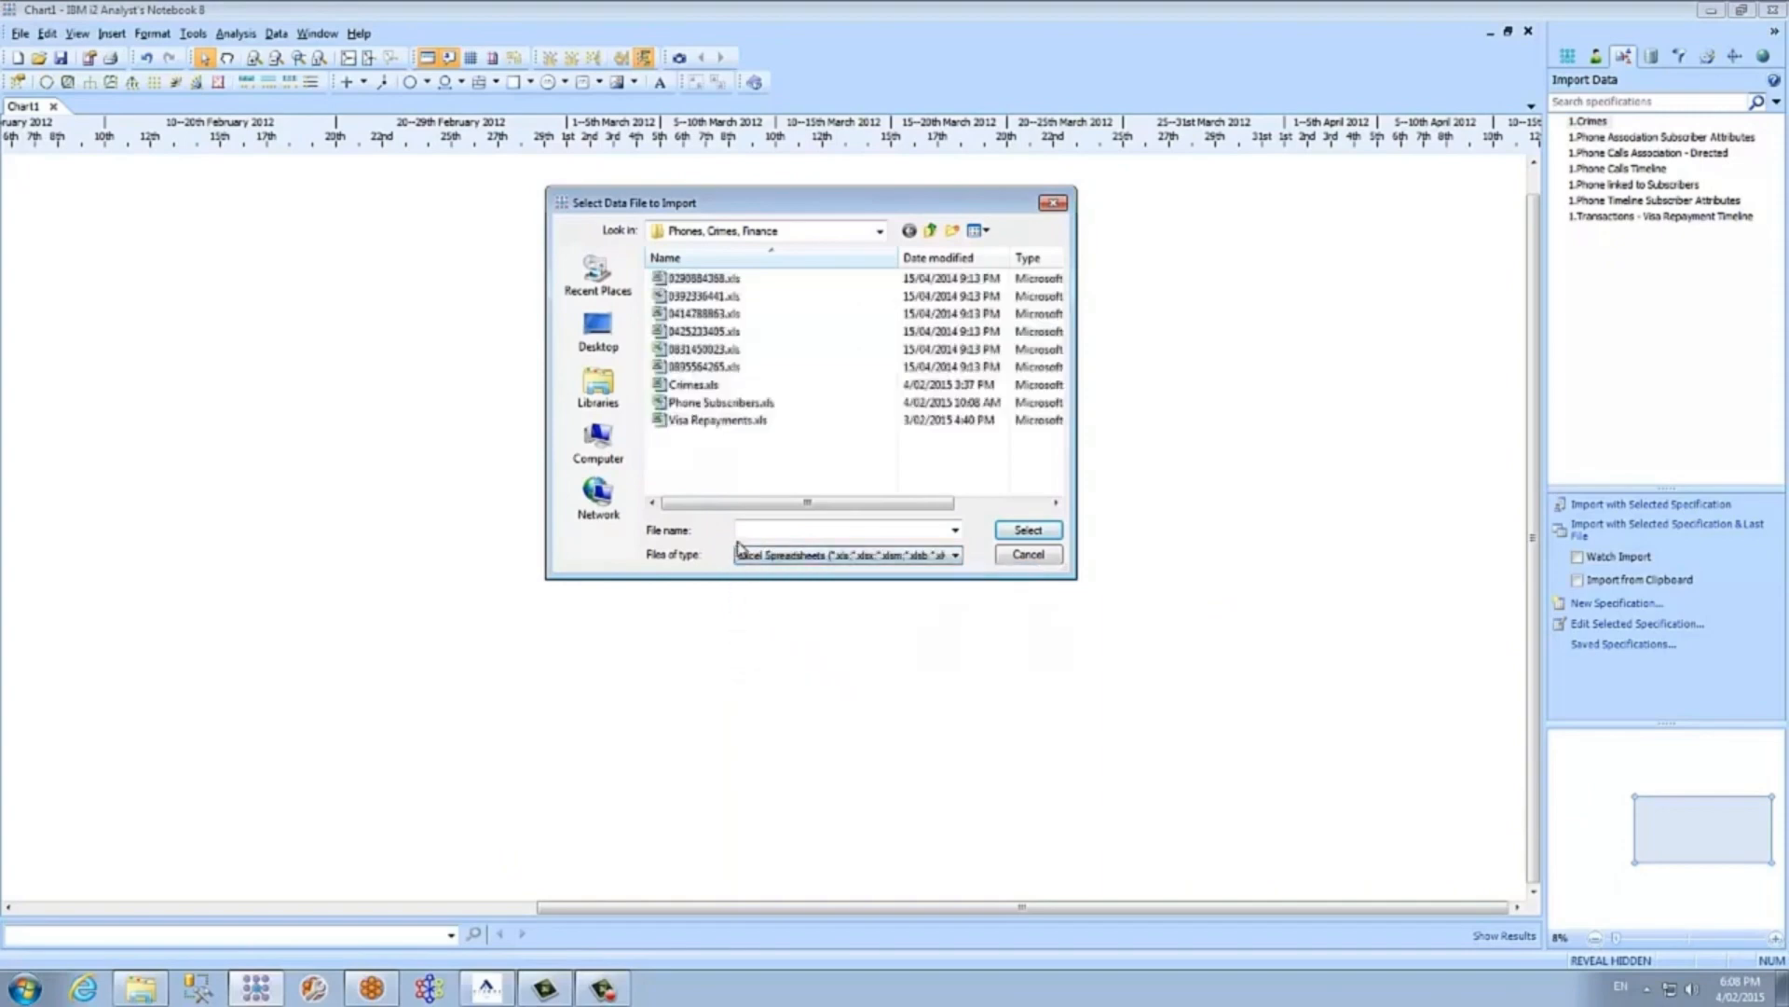
# - Load Crimes.xls as the data file and use its Jan2009 worksheet for the import
pyautogui.click(692, 385)
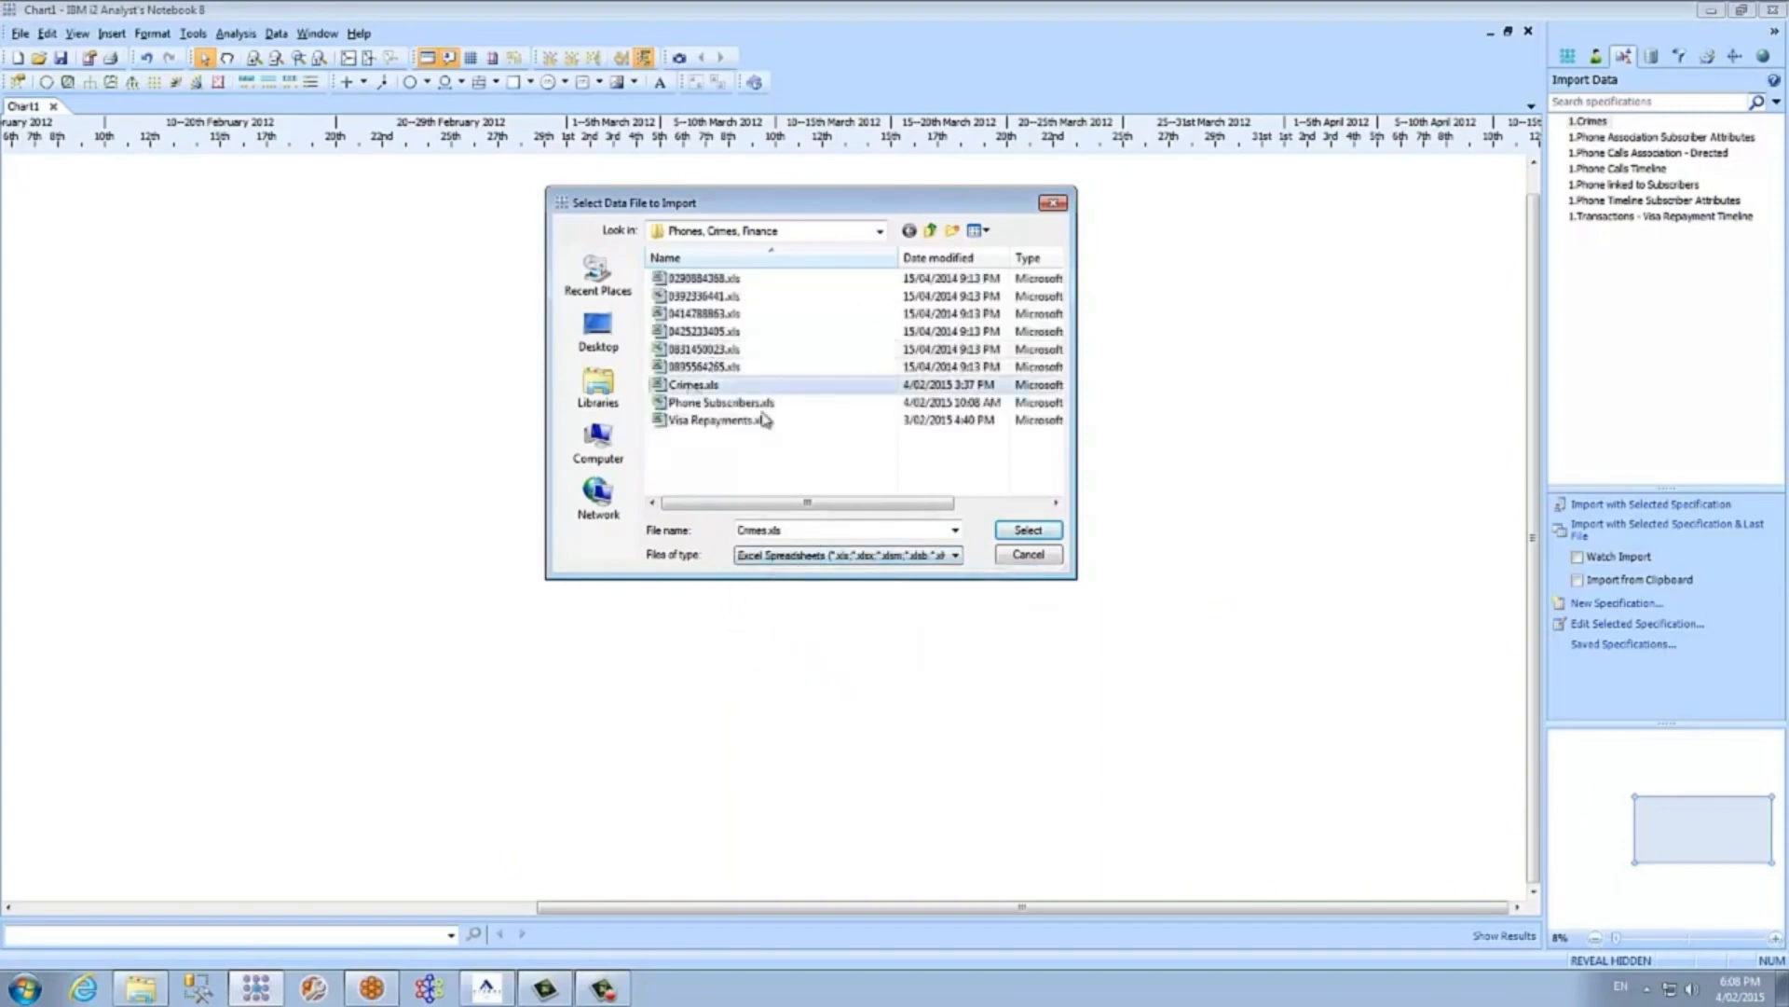
pyautogui.click(1026, 530)
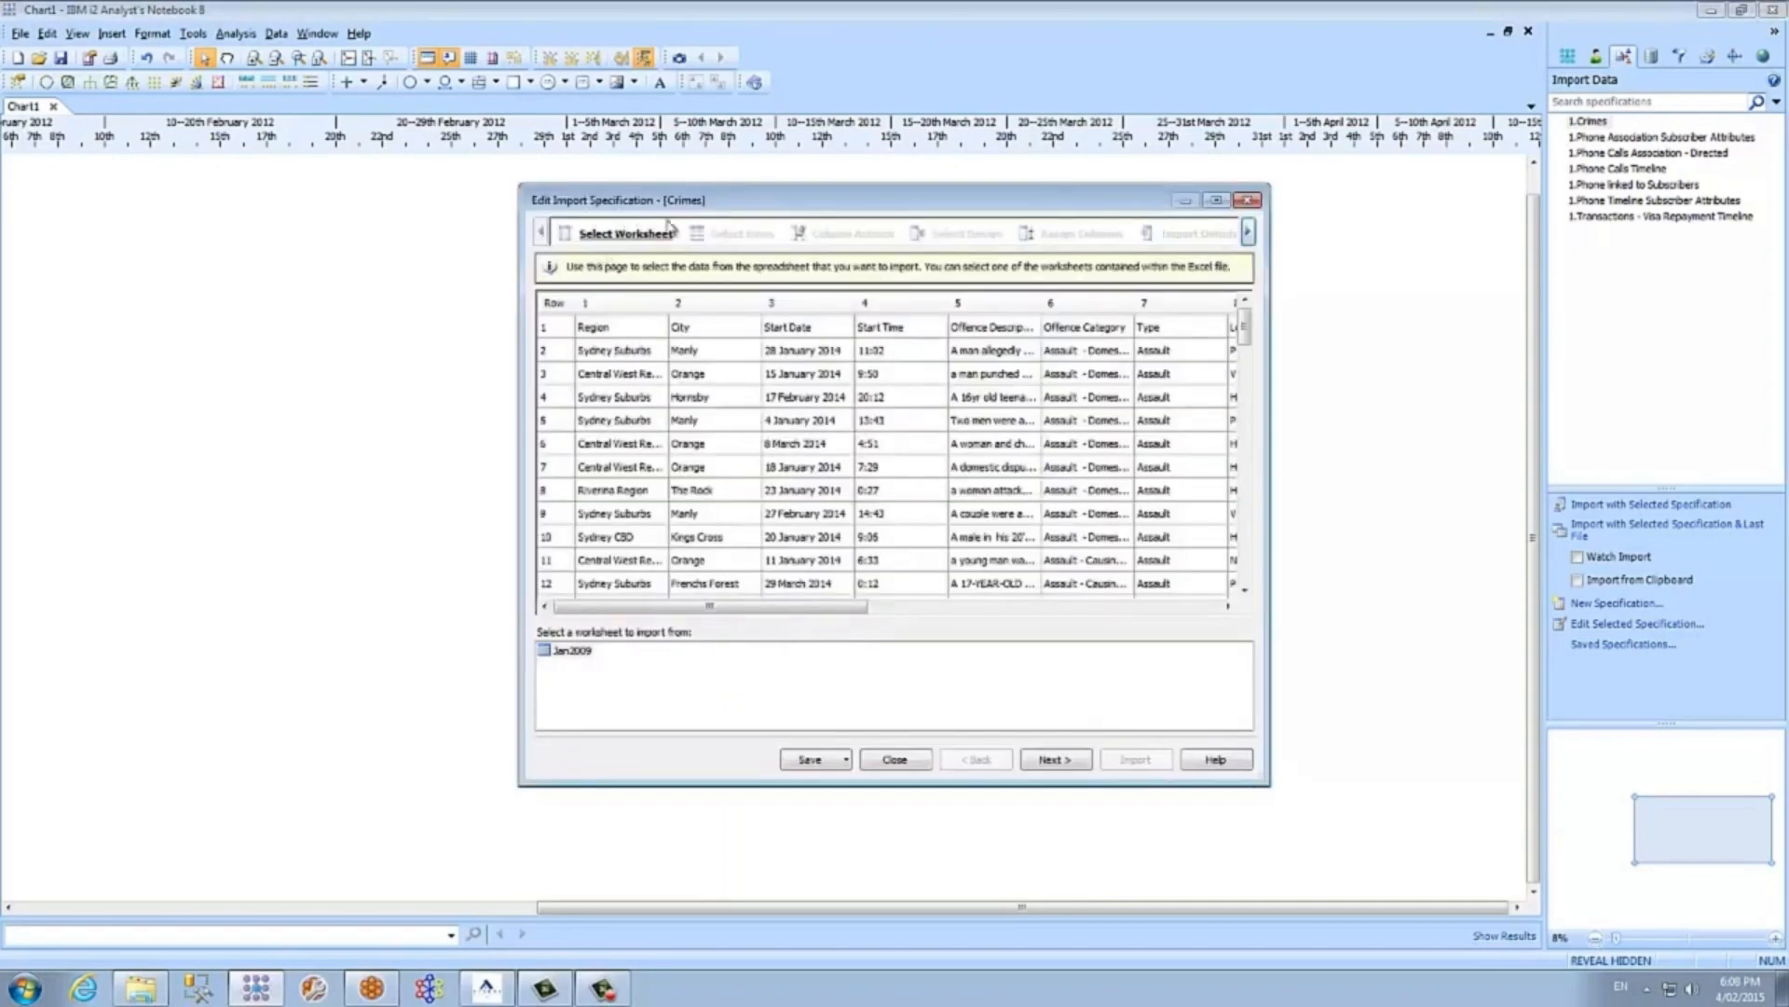
pyautogui.click(565, 650)
pyautogui.click(1044, 762)
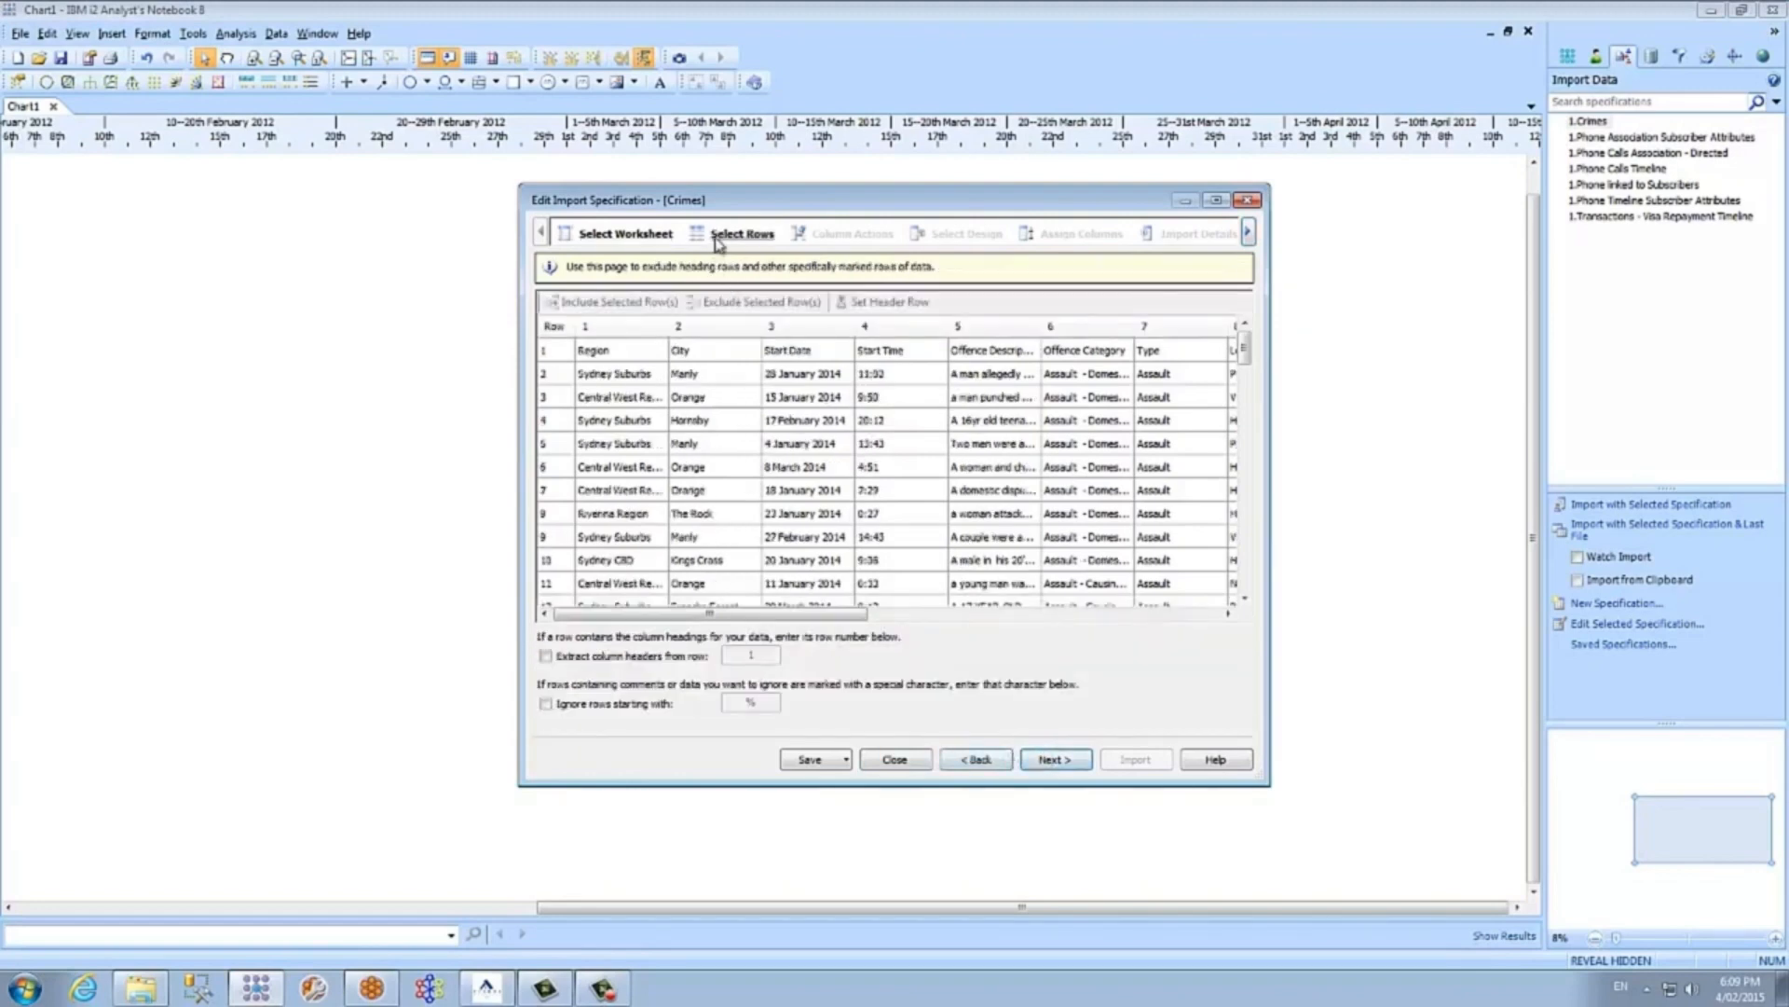
# - Set row 1 as the header row and continue to the design selection without applying any column actions
pyautogui.click(711, 357)
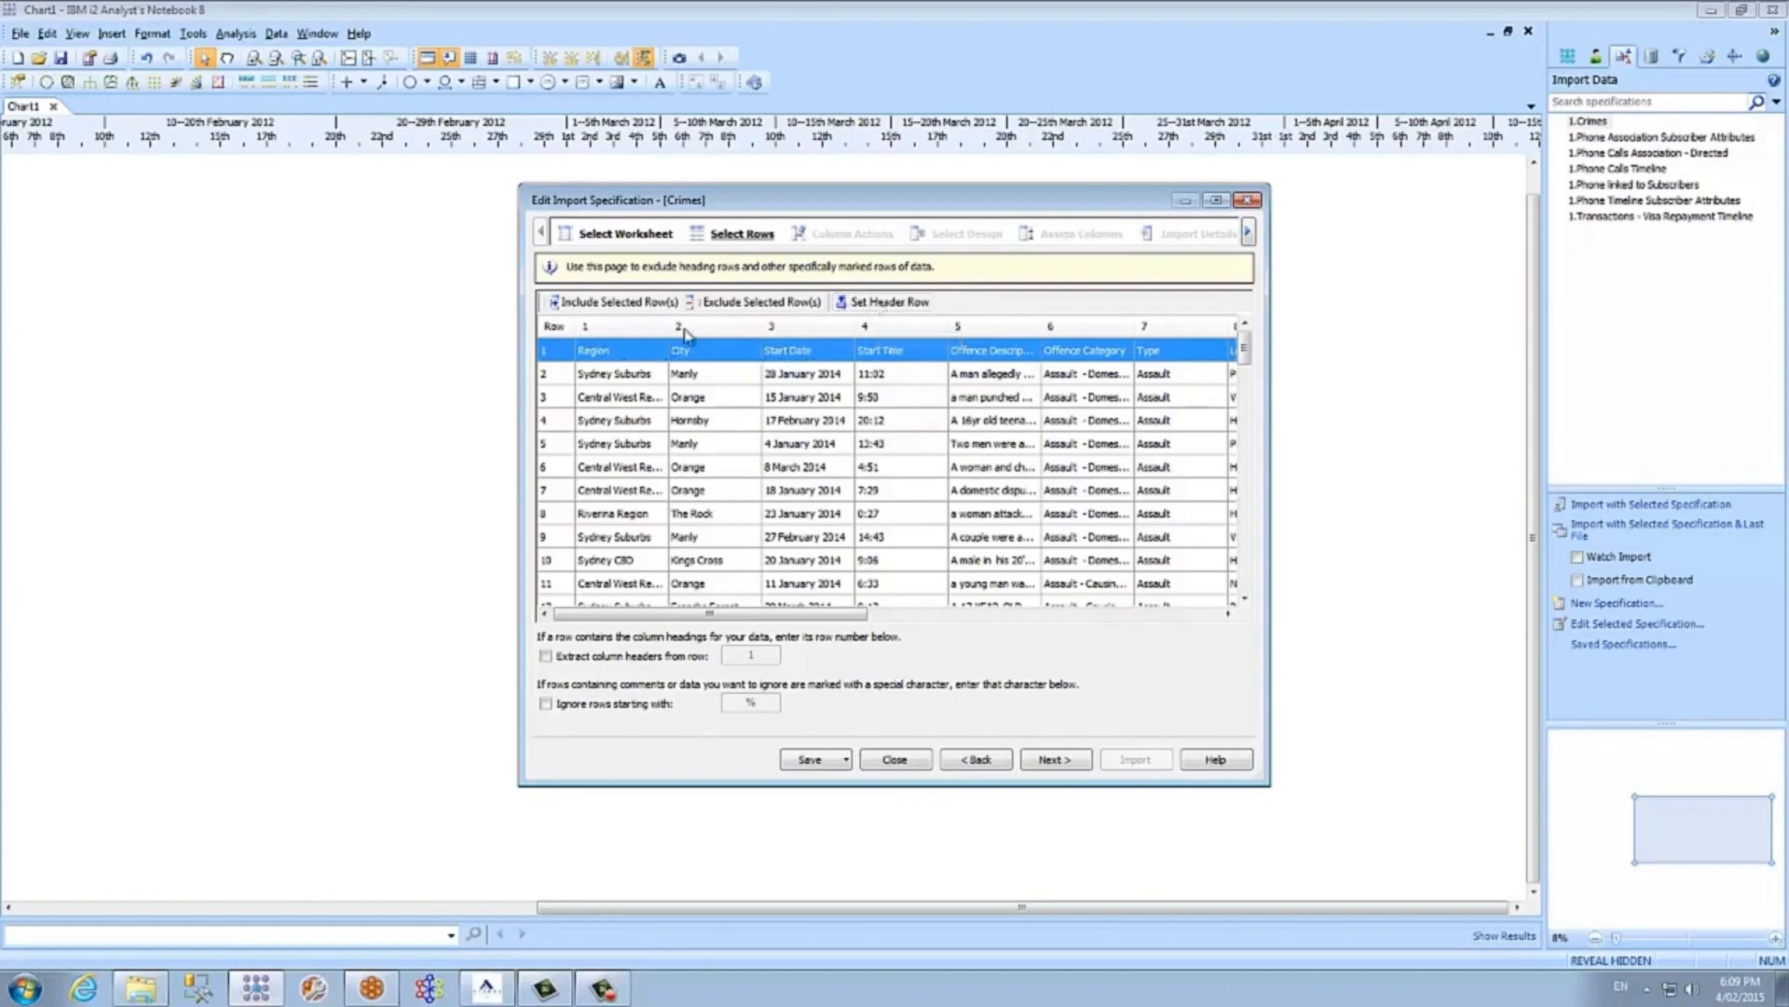
pyautogui.click(876, 301)
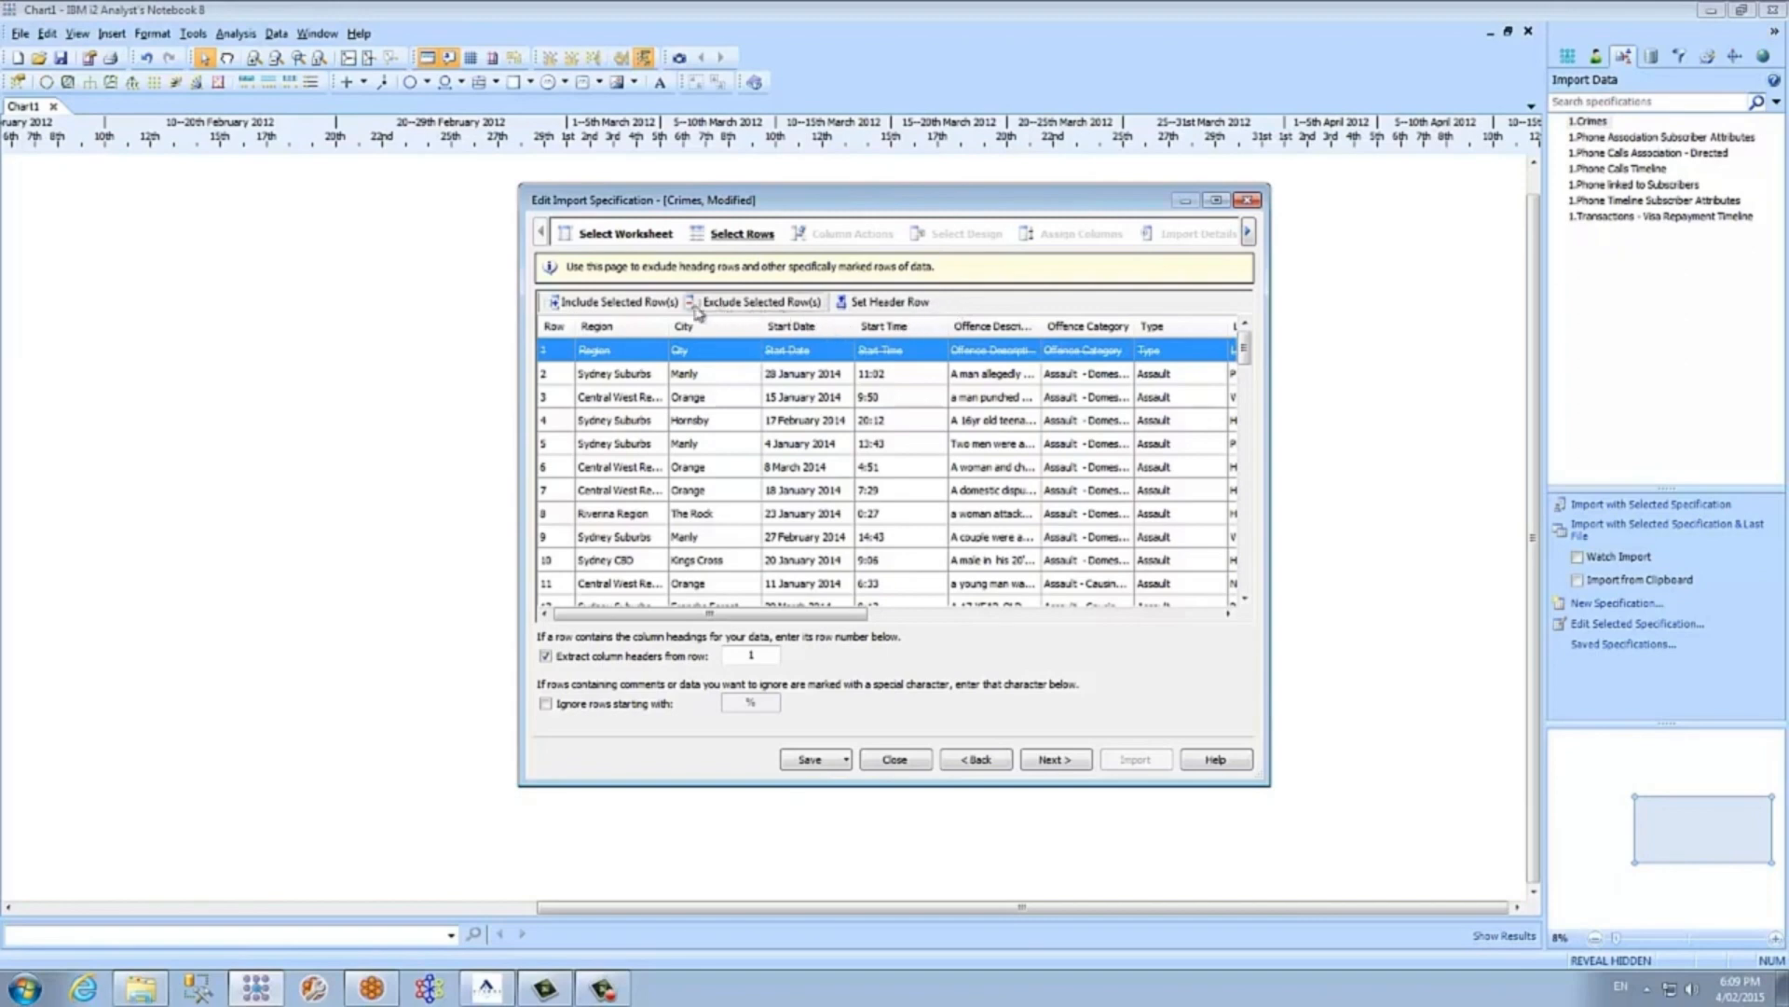
pyautogui.click(1053, 759)
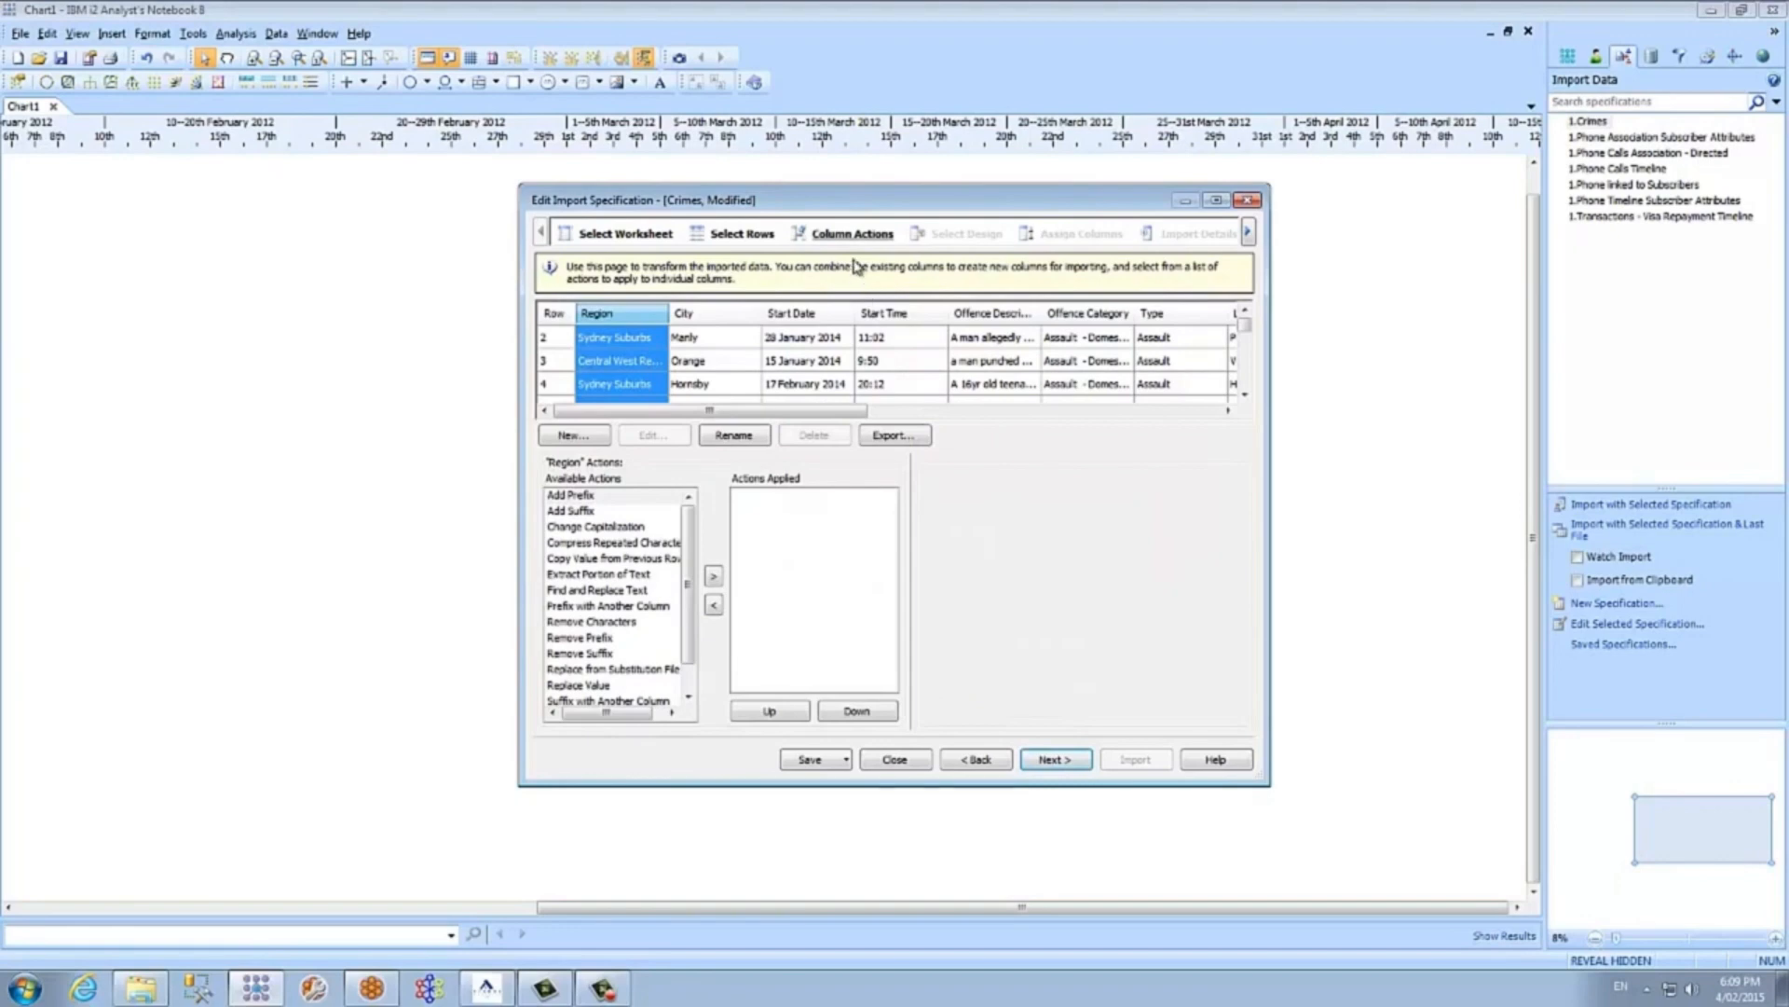
pyautogui.click(1053, 759)
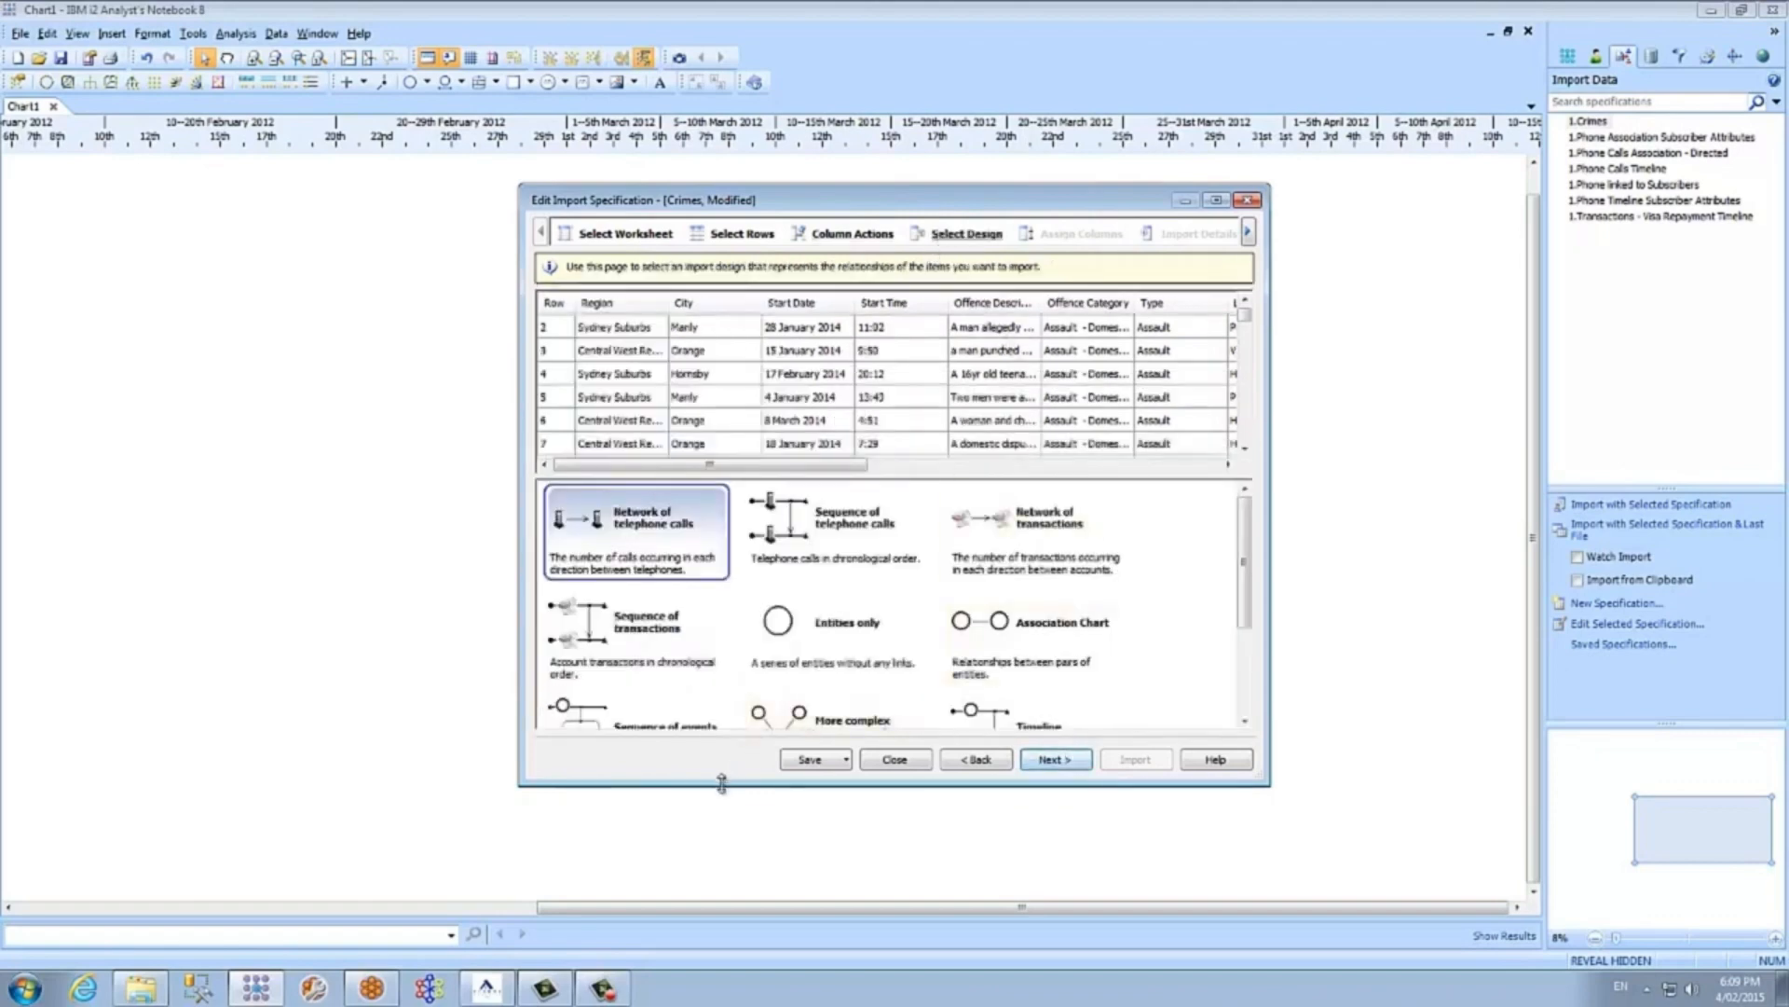
# - Enlarge the import window to show all designs and choose the Sequence of events design
pyautogui.moveTo(721, 783); pyautogui.dragTo(726, 920)
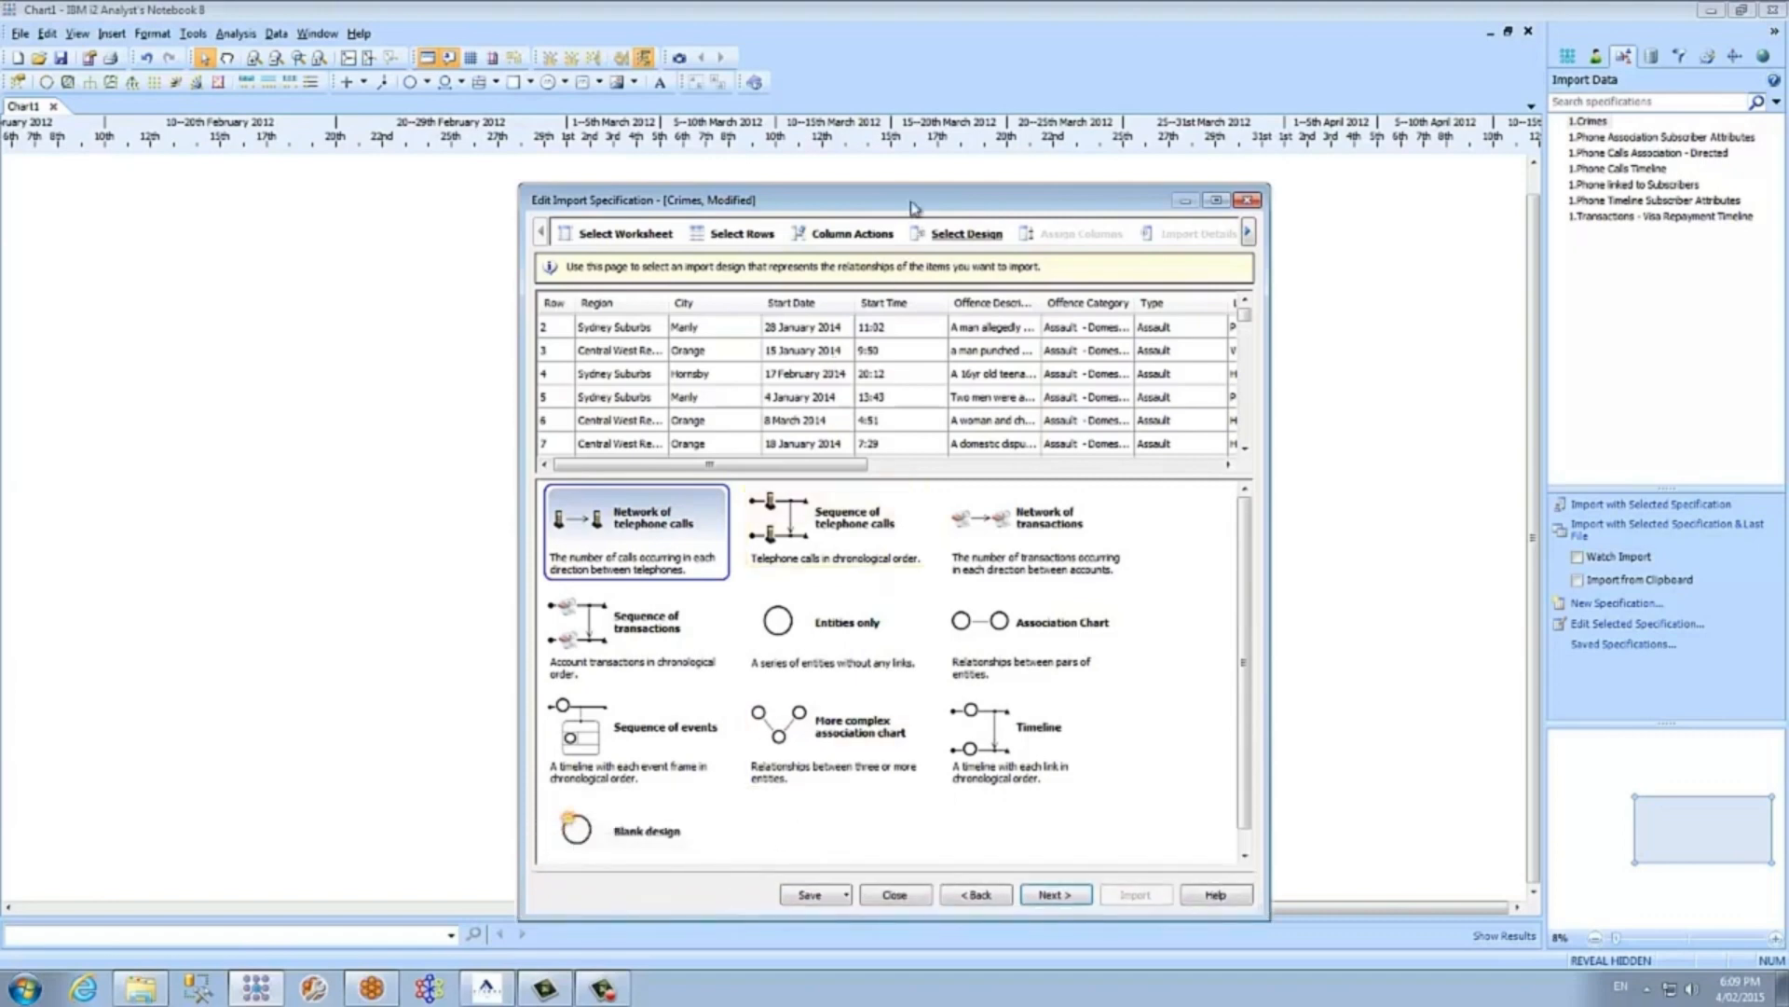
pyautogui.moveTo(904, 205); pyautogui.dragTo(905, 173)
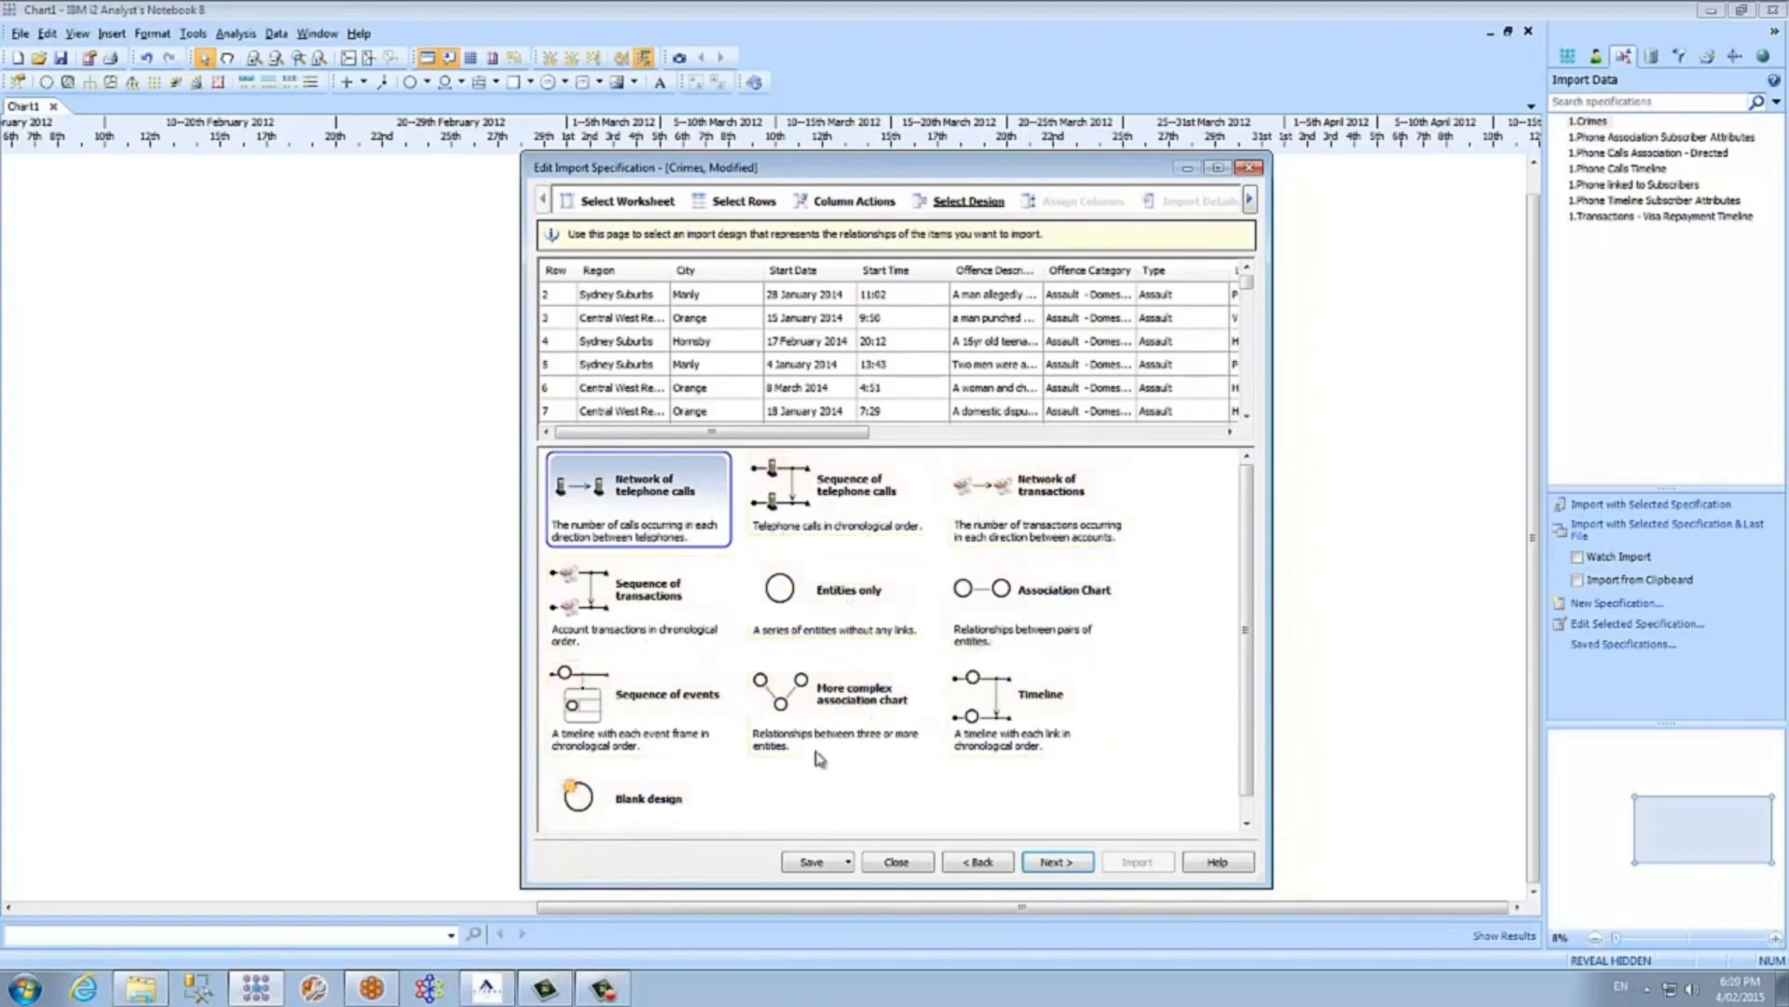
pyautogui.click(728, 741)
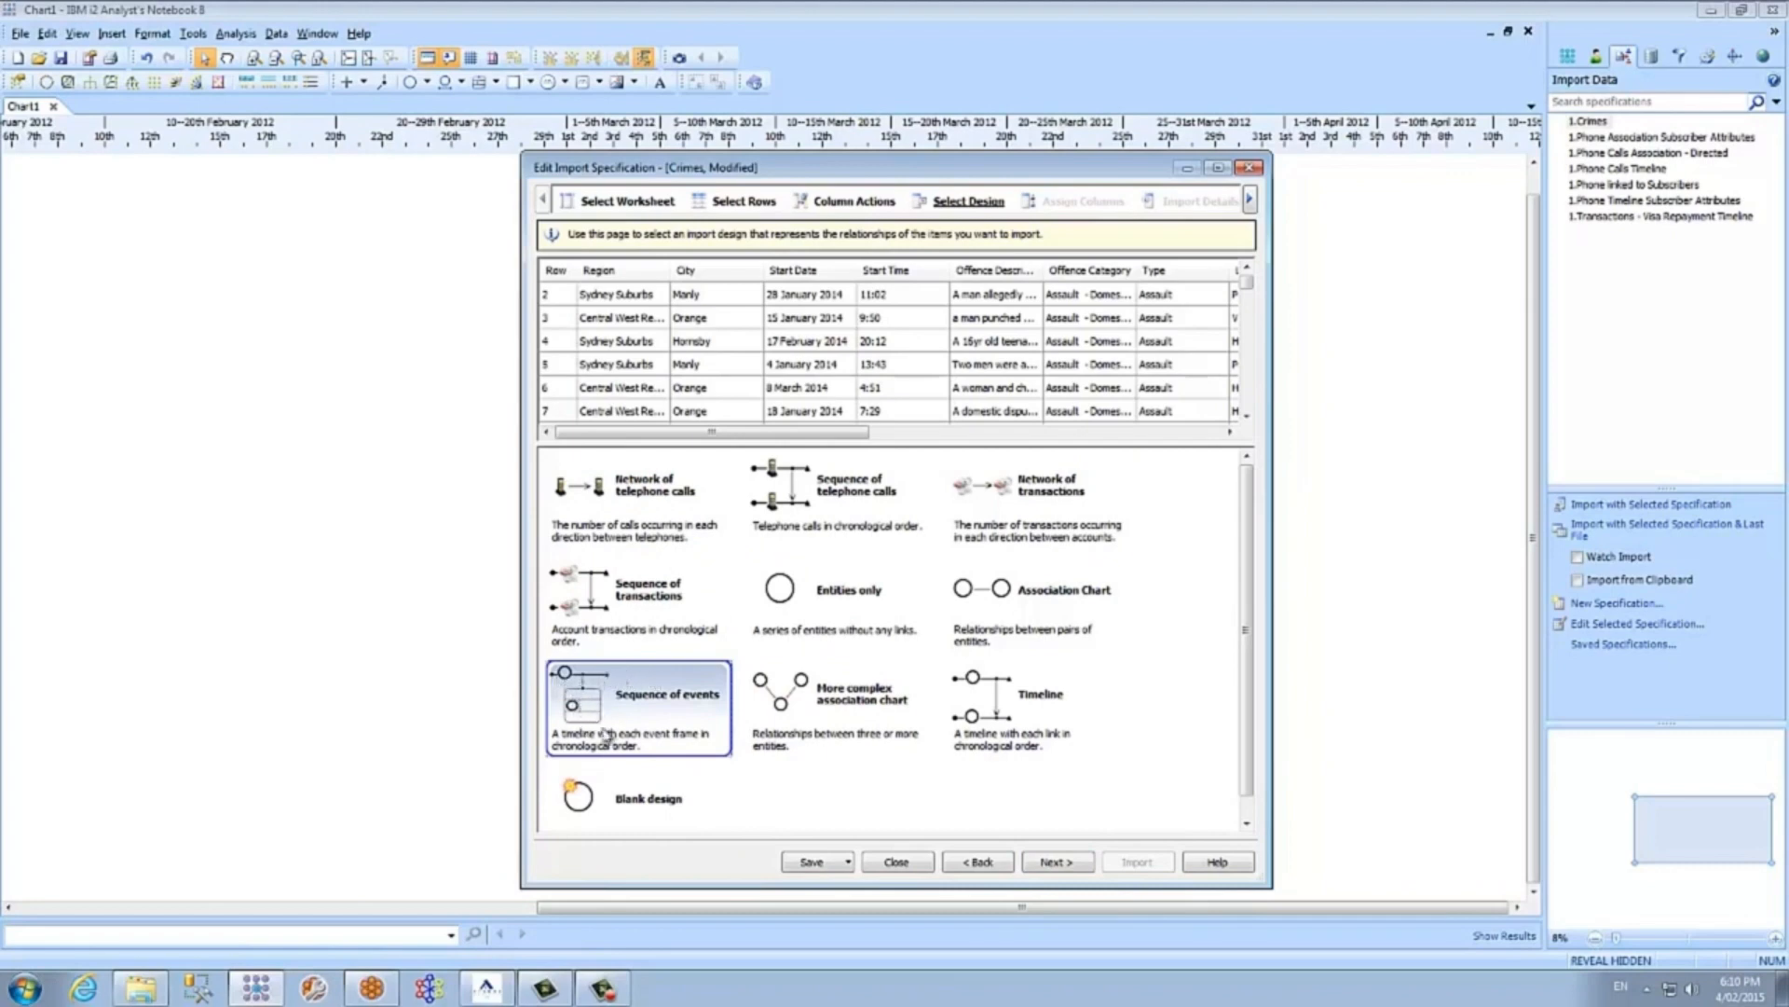
pyautogui.click(1058, 862)
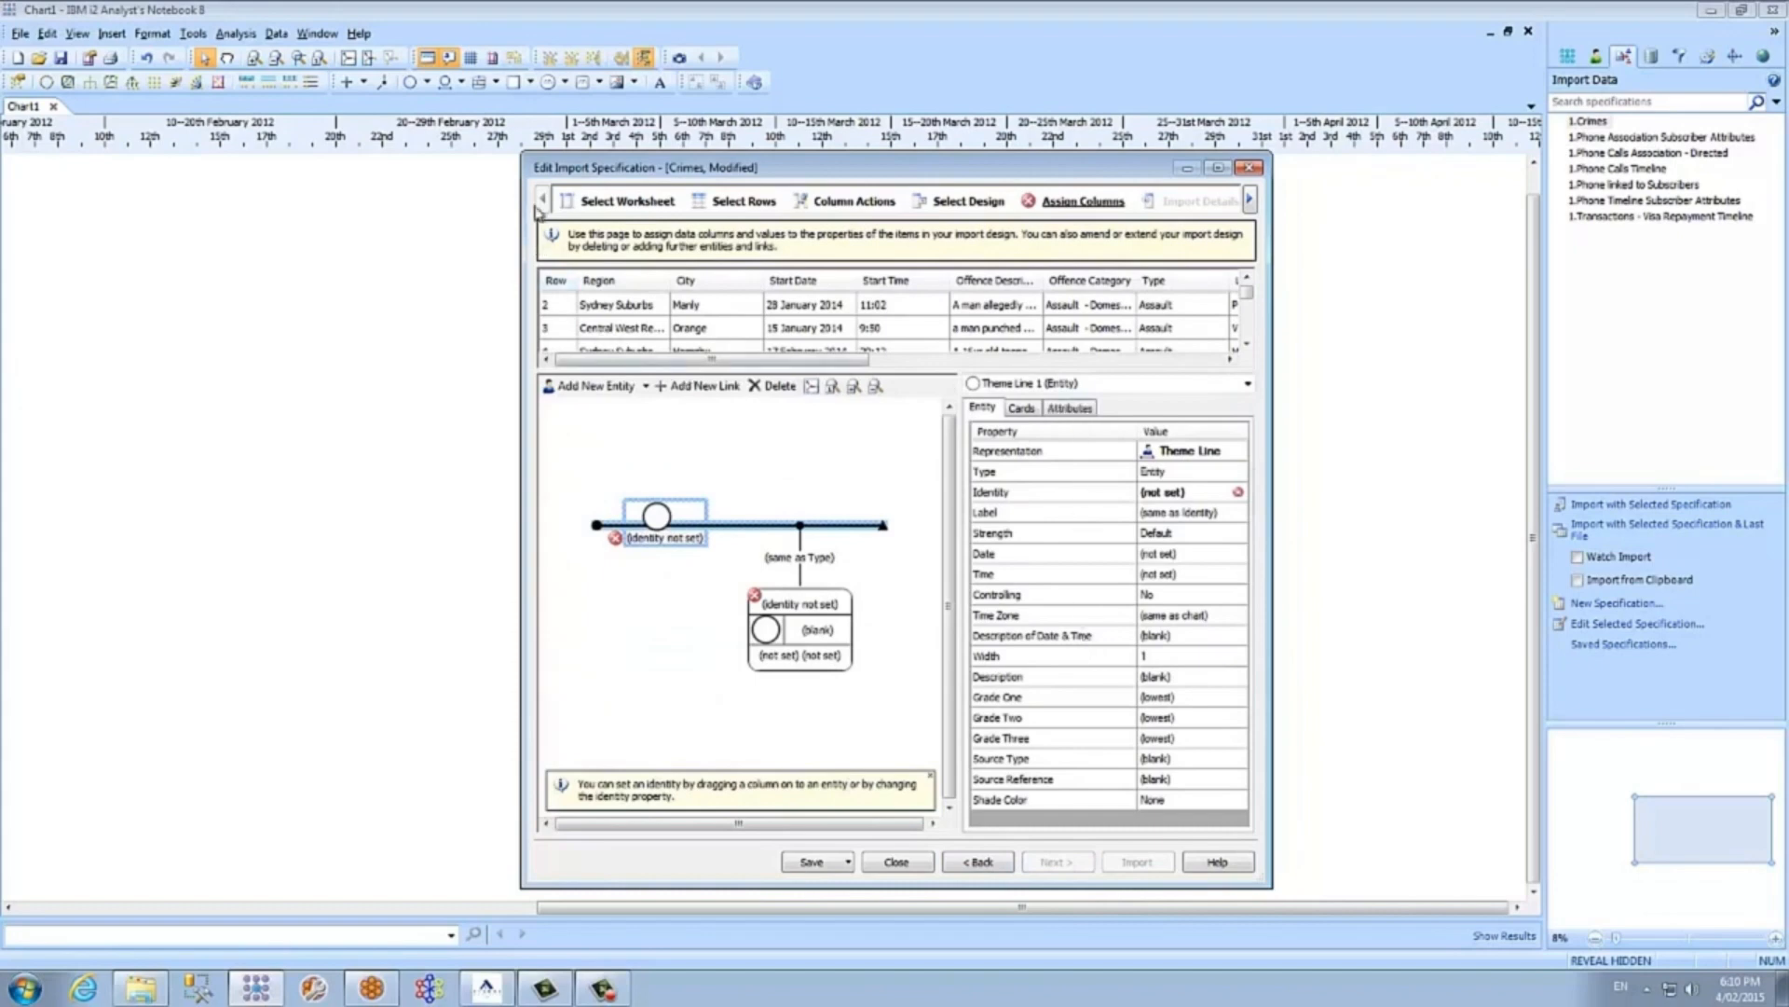
# - Widen the import window and space the theme line and event frame further apart in the design
pyautogui.moveTo(524, 194); pyautogui.dragTo(321, 194)
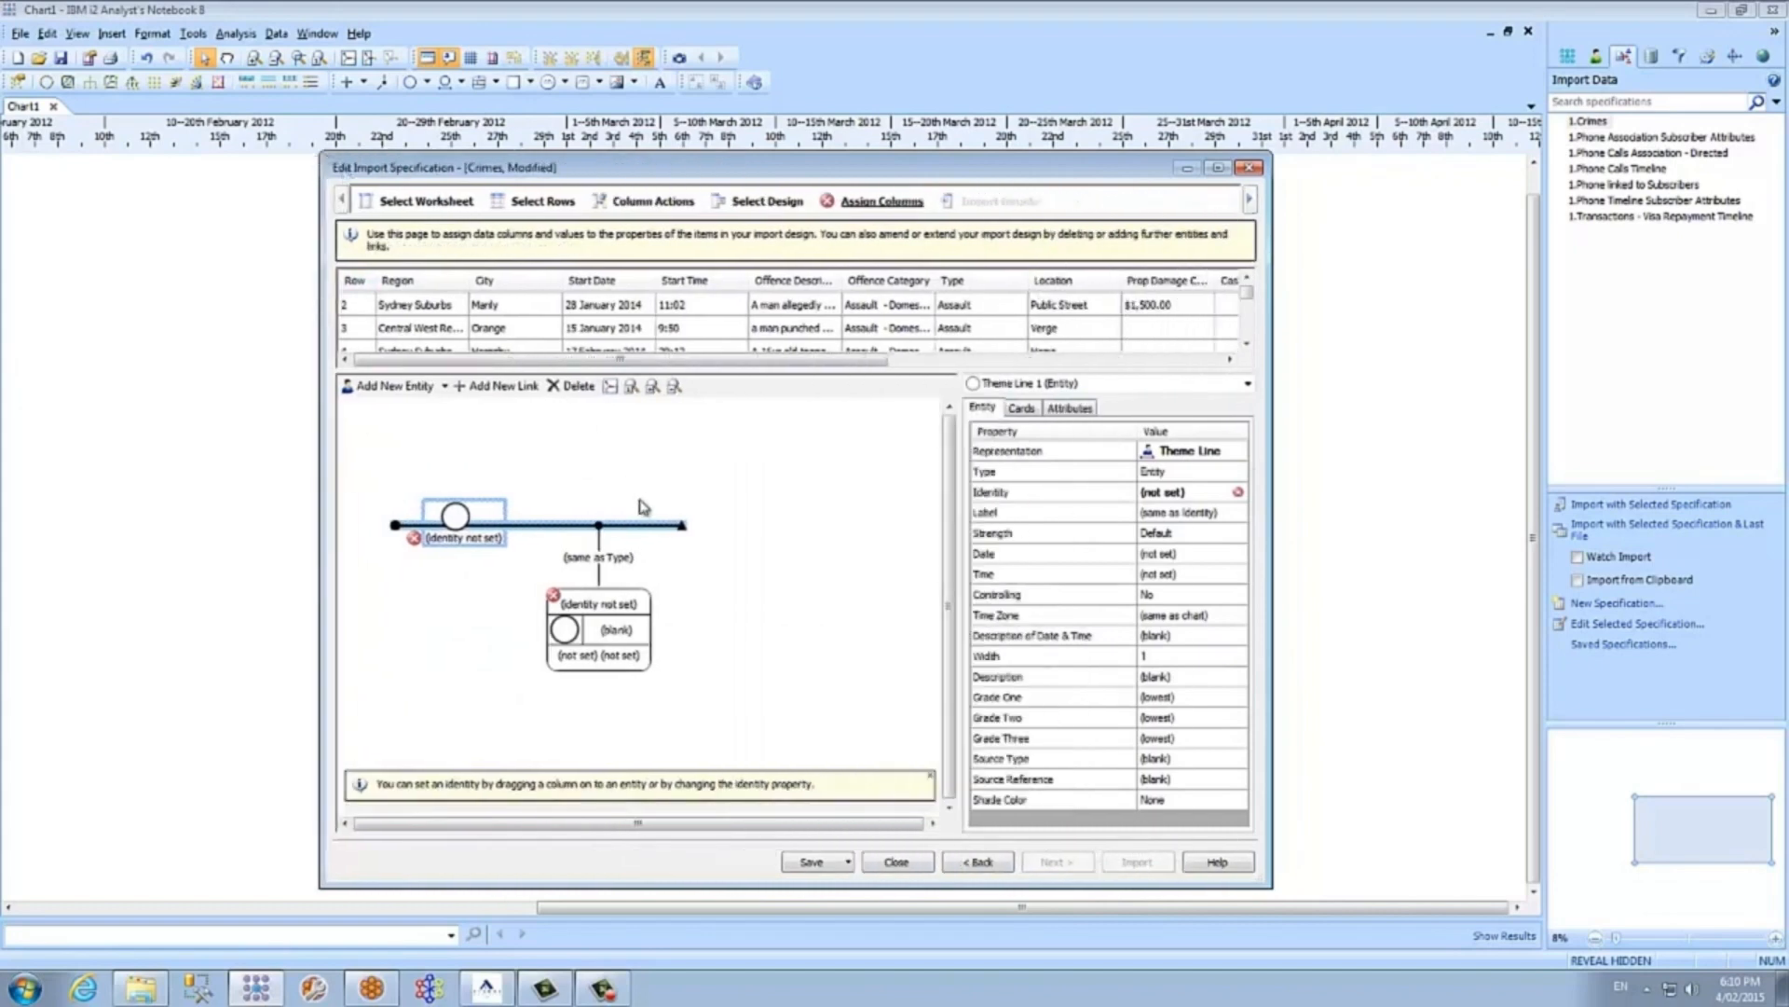
pyautogui.moveTo(459, 537); pyautogui.dragTo(485, 456)
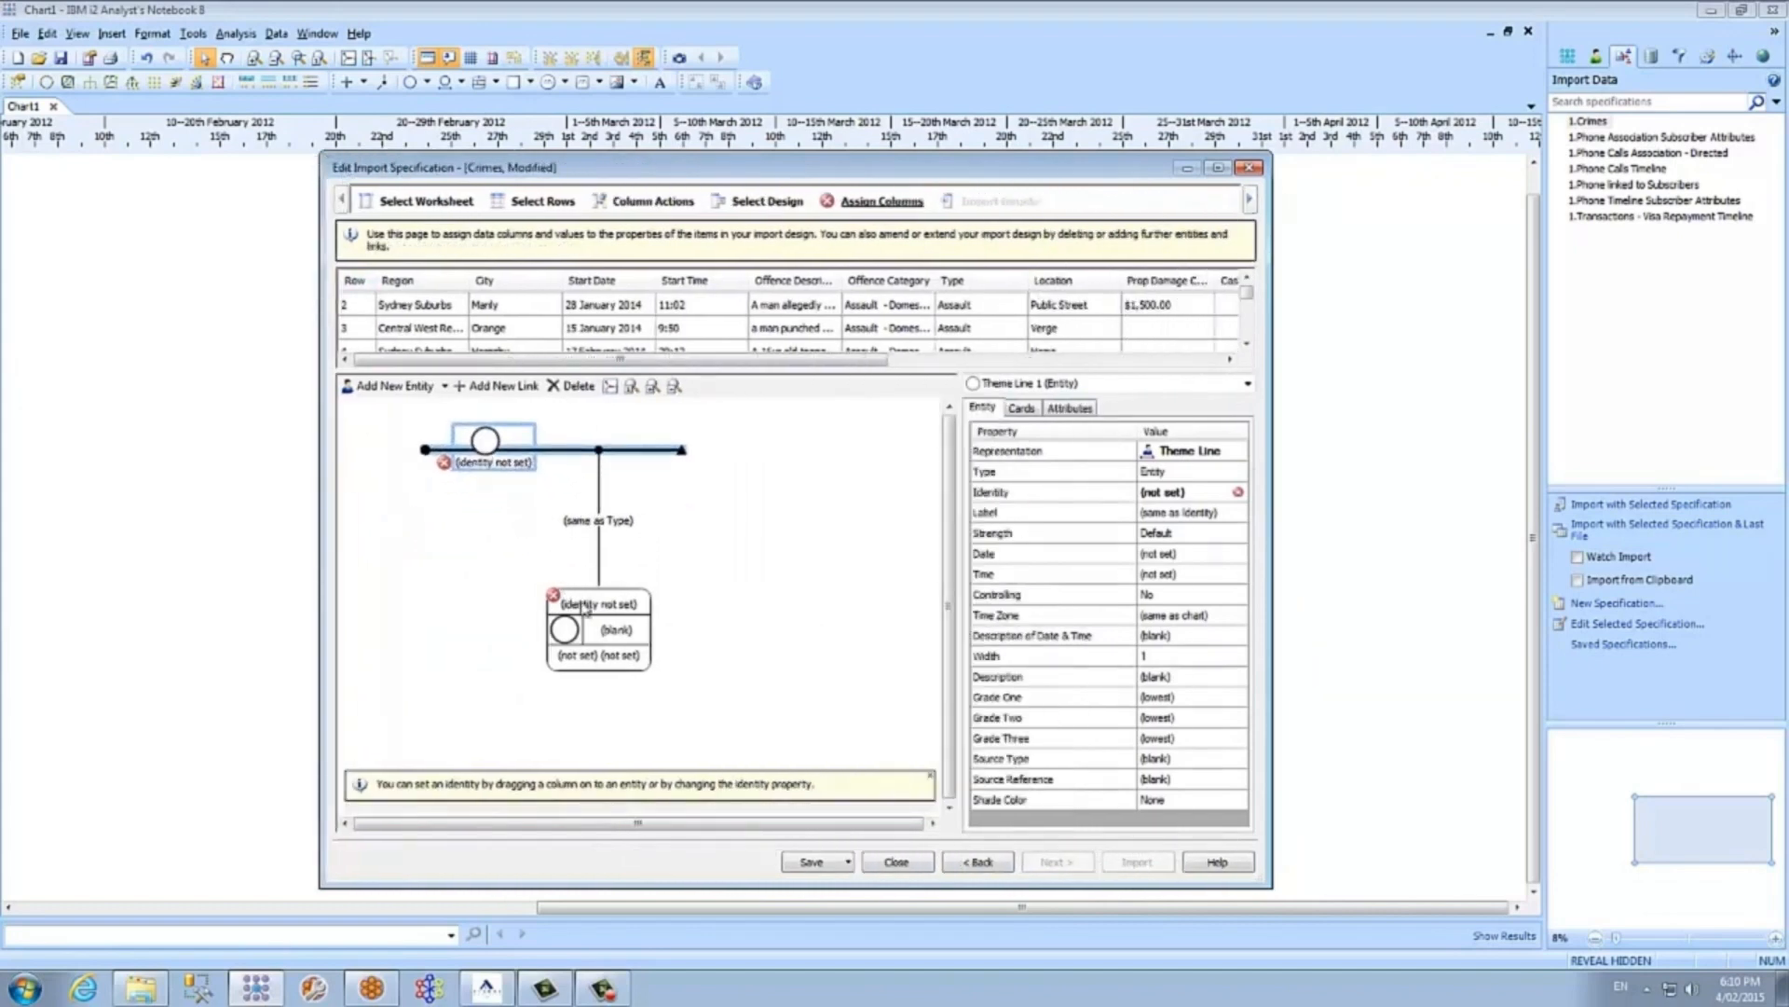
pyautogui.moveTo(585, 609); pyautogui.dragTo(708, 579)
# - Rename the theme line entity as Locale
pyautogui.click(485, 453)
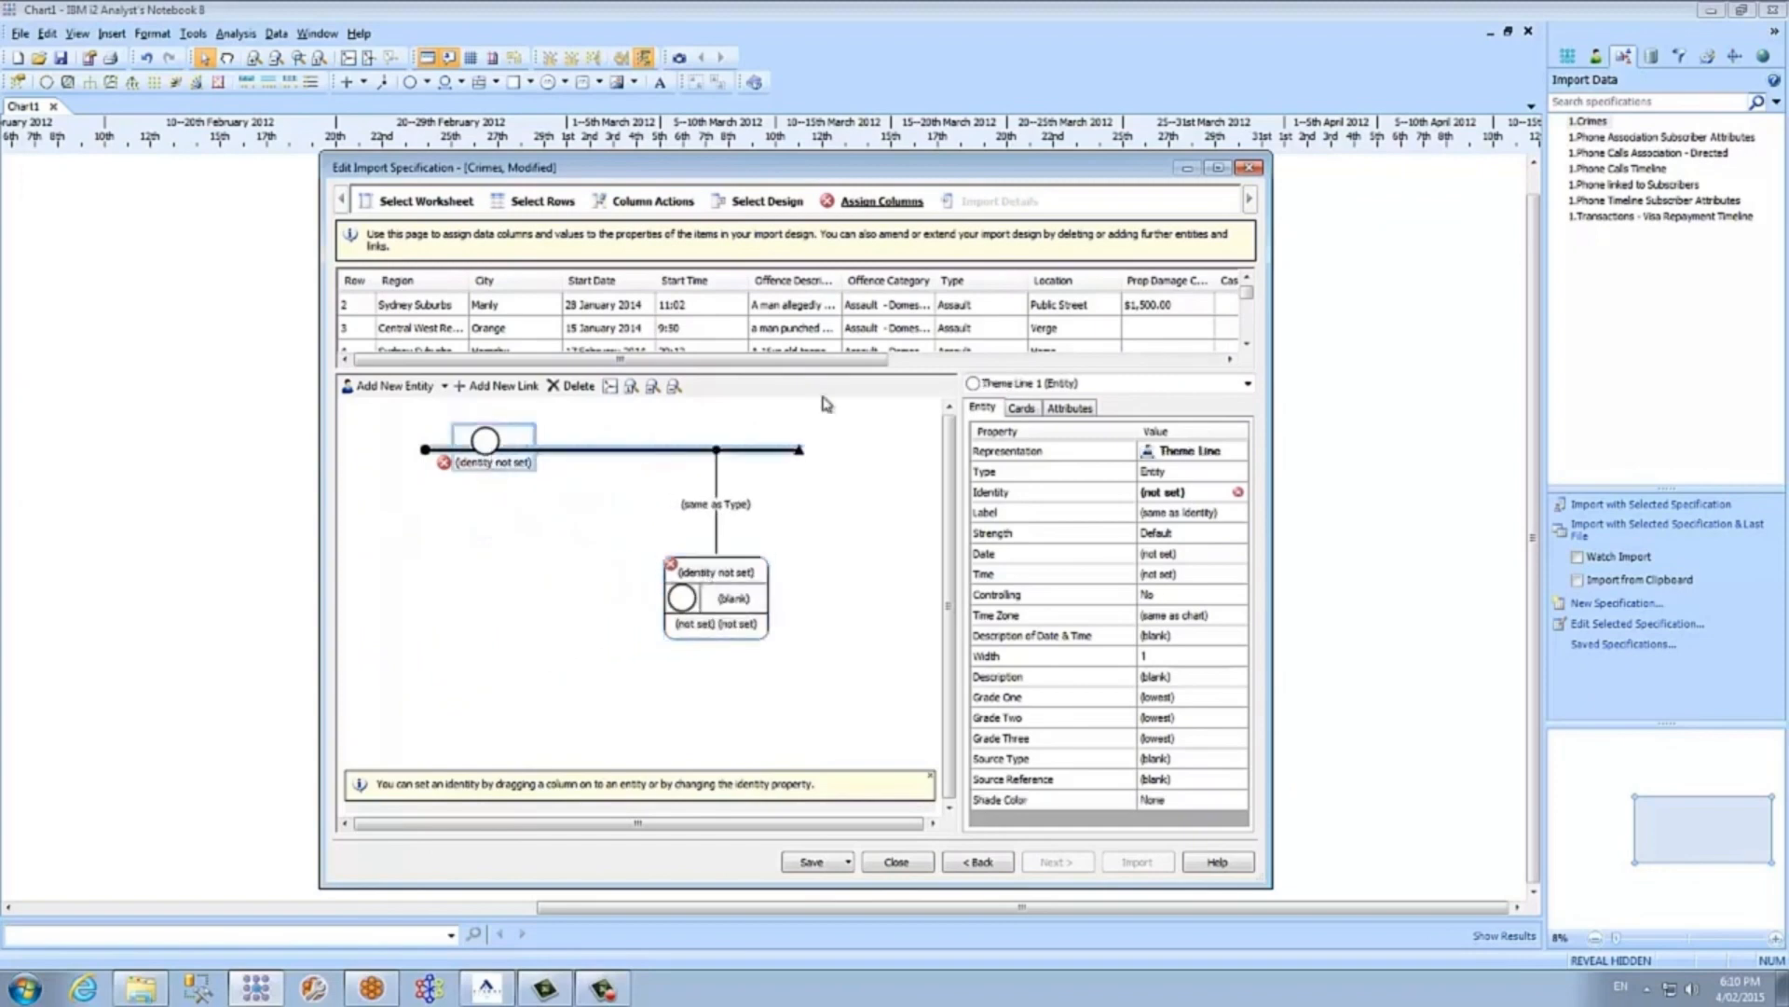
pyautogui.click(1069, 382)
pyautogui.write('Loc')
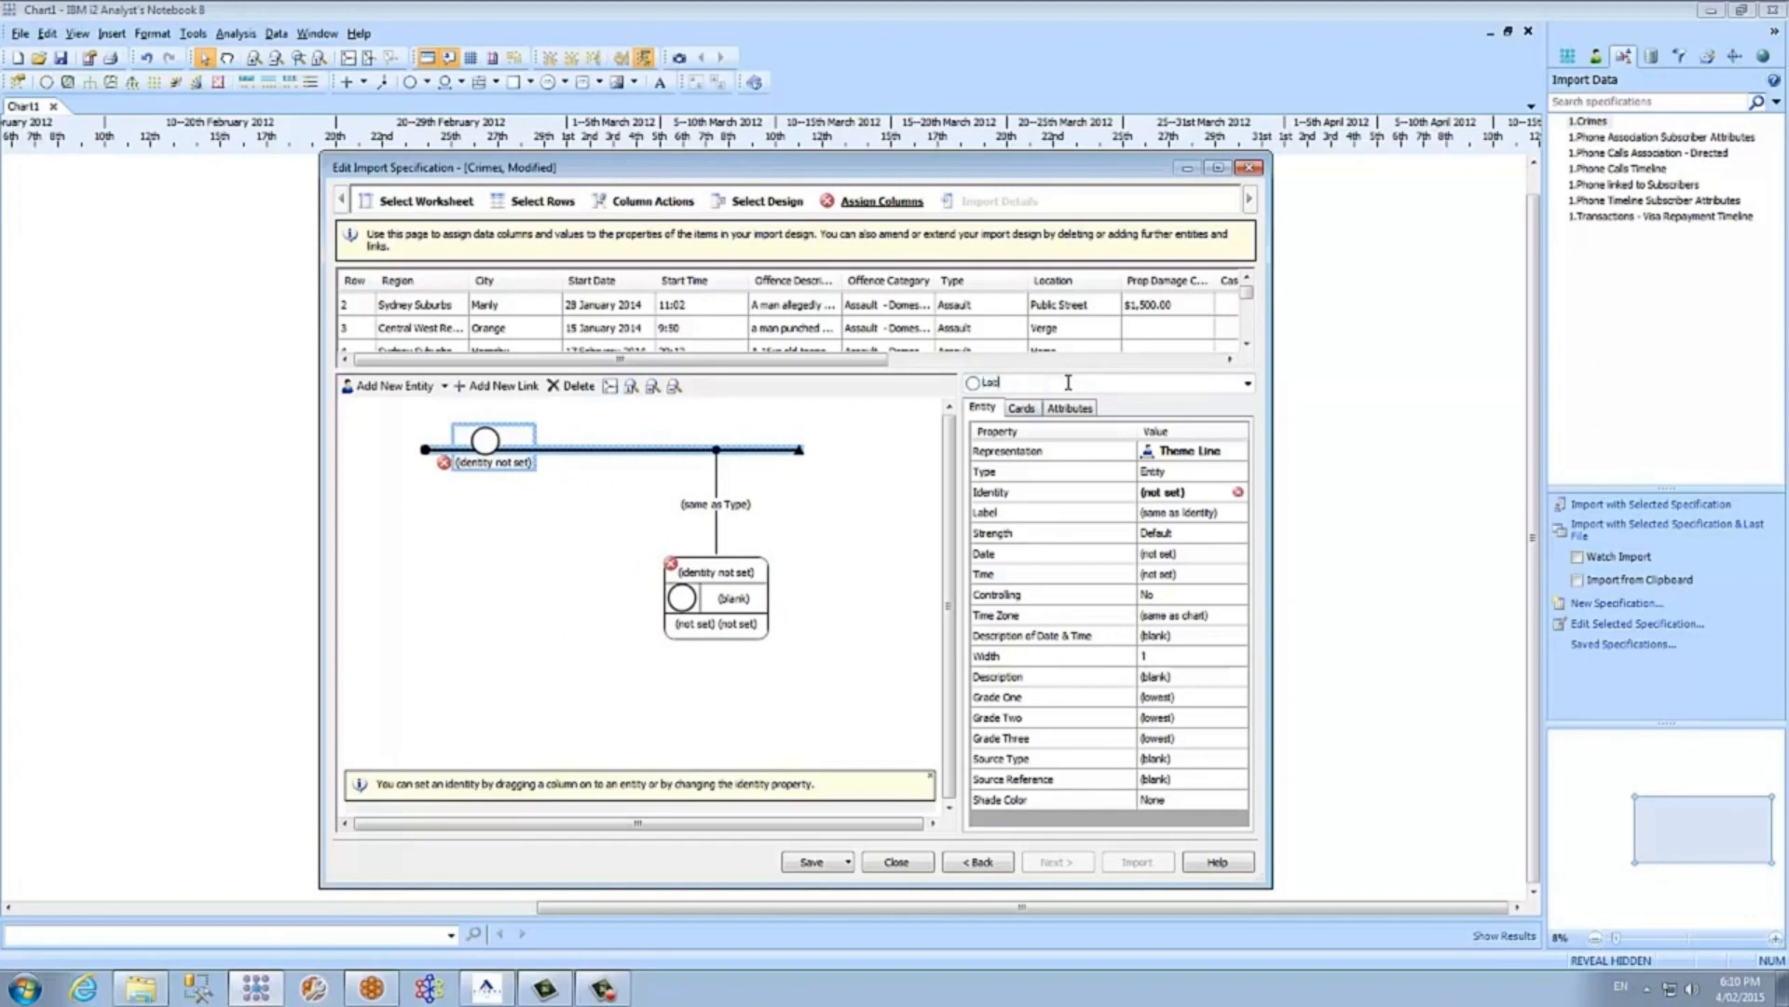
pyautogui.write('ale')
pyautogui.press('Return')
# - Rename the event frame entity as Crime Event
pyautogui.click(714, 598)
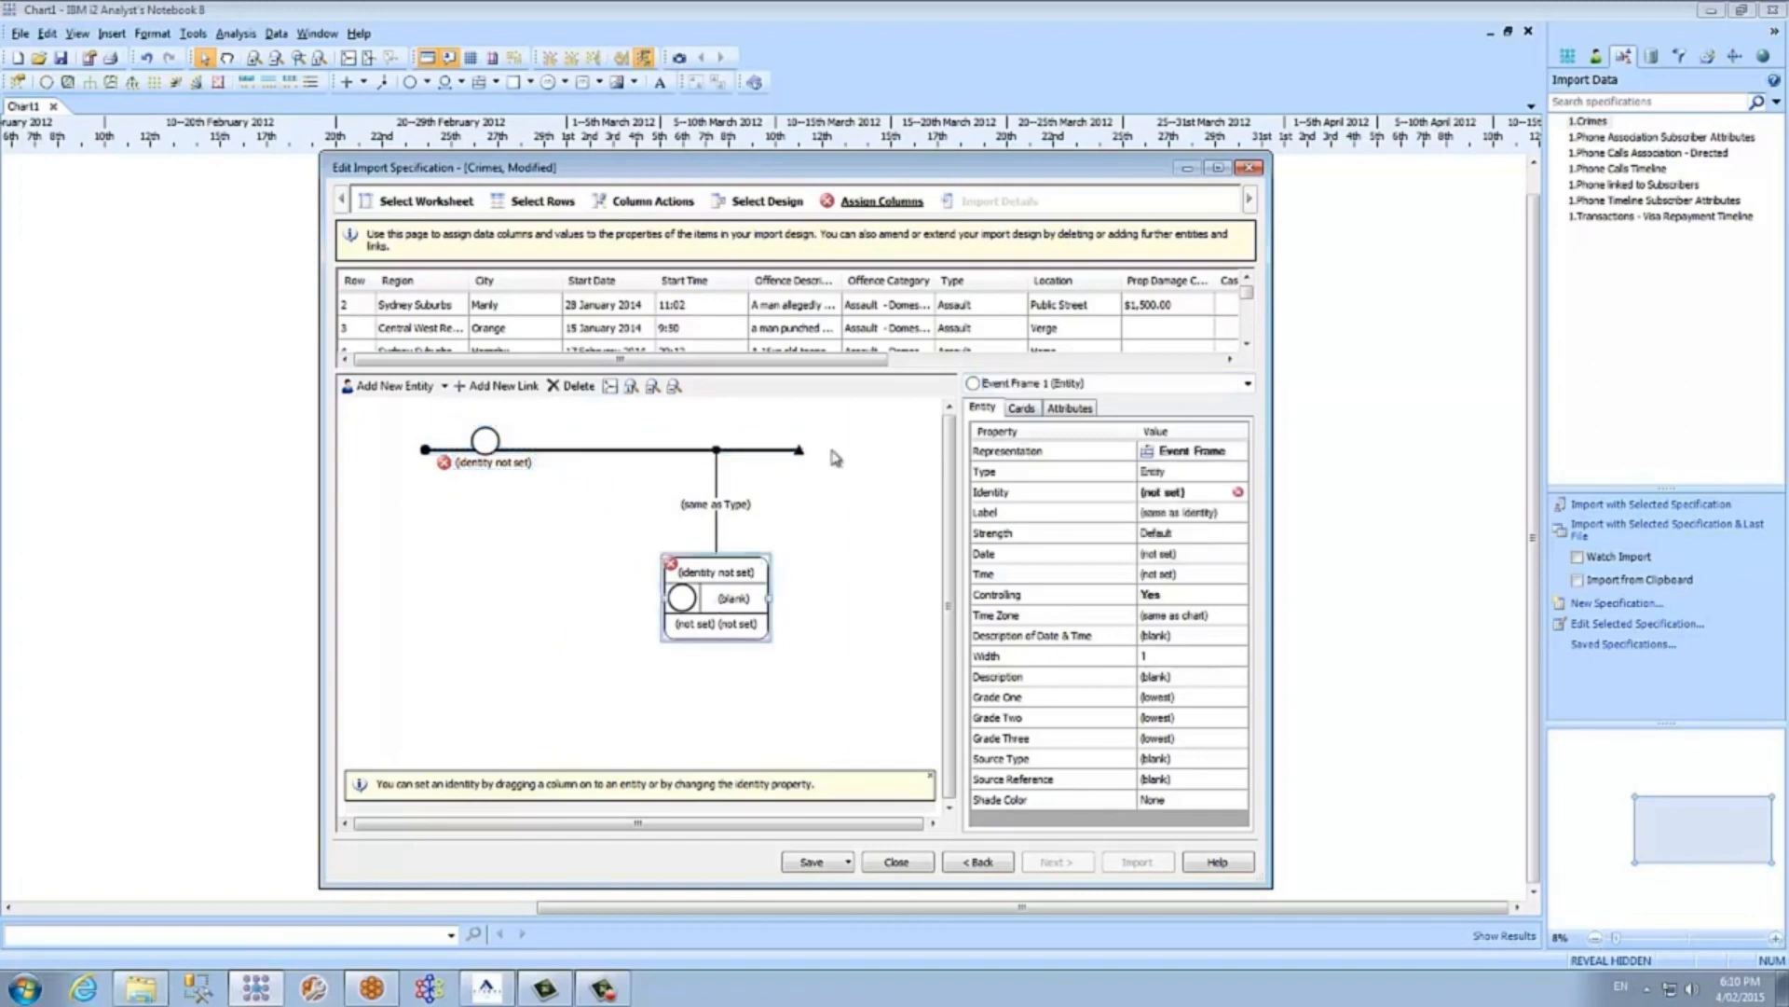
pyautogui.click(1069, 382)
pyautogui.write('Crime Event')
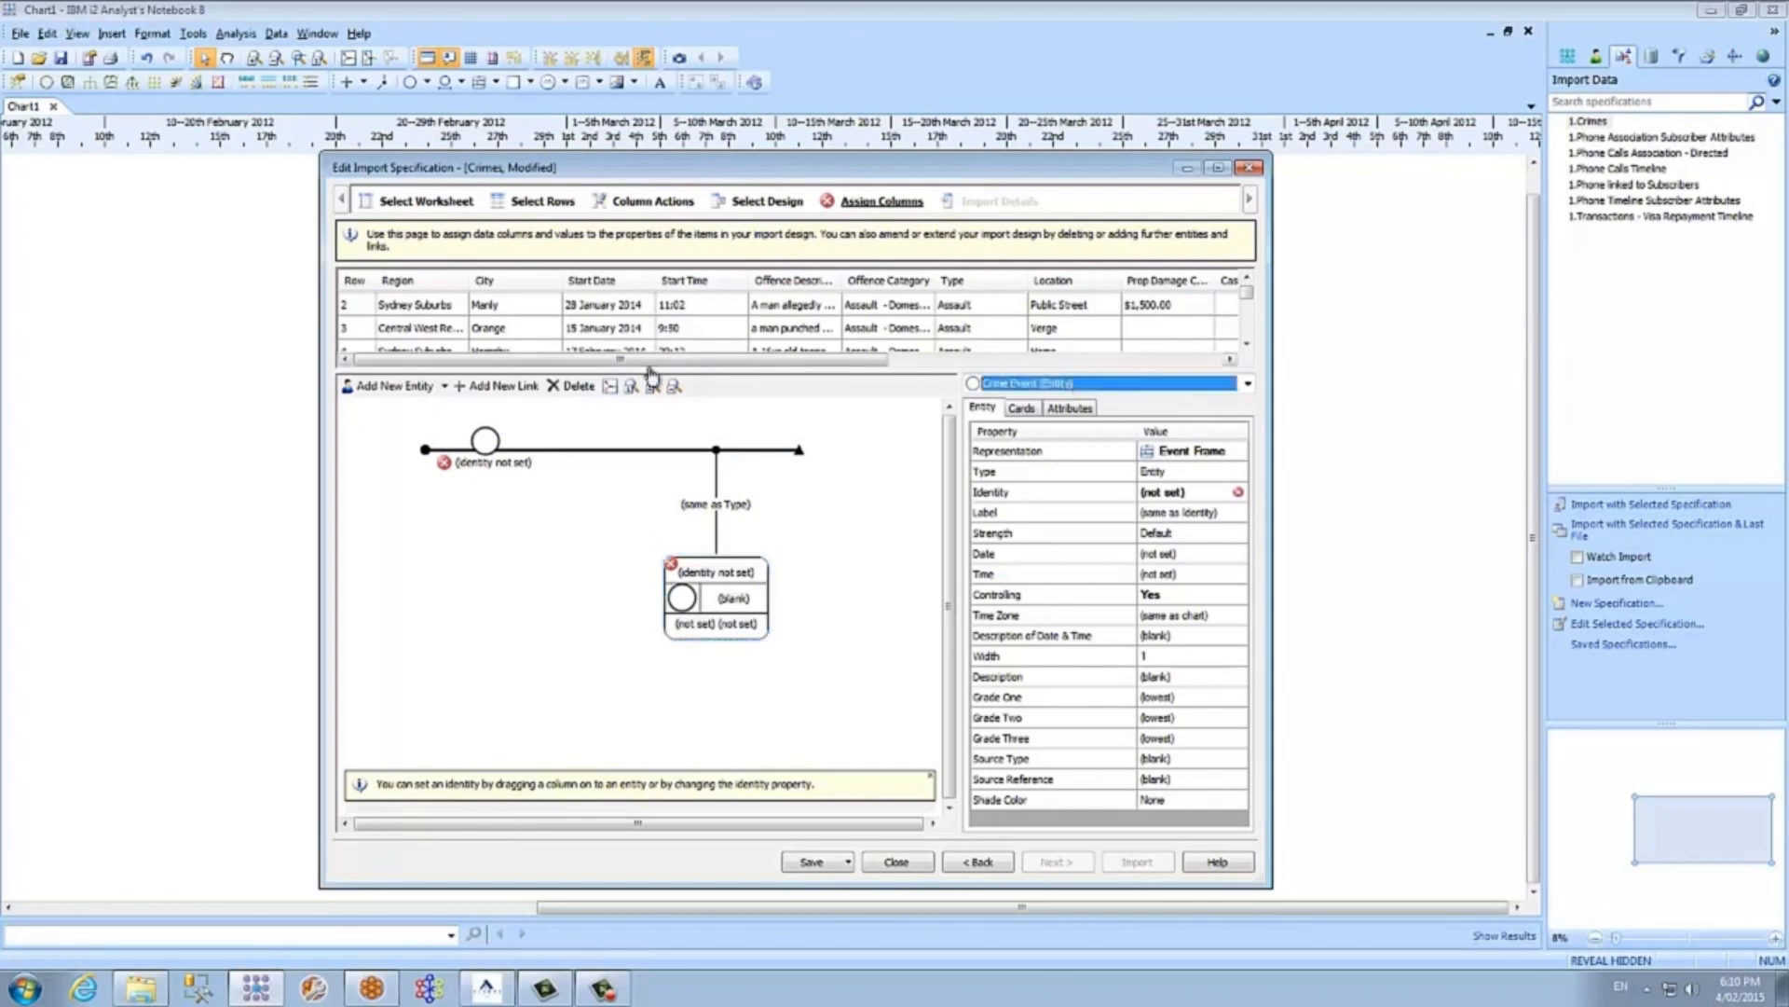
# - Set the Locale theme line's type to Town from the Locations palette
pyautogui.click(492, 454)
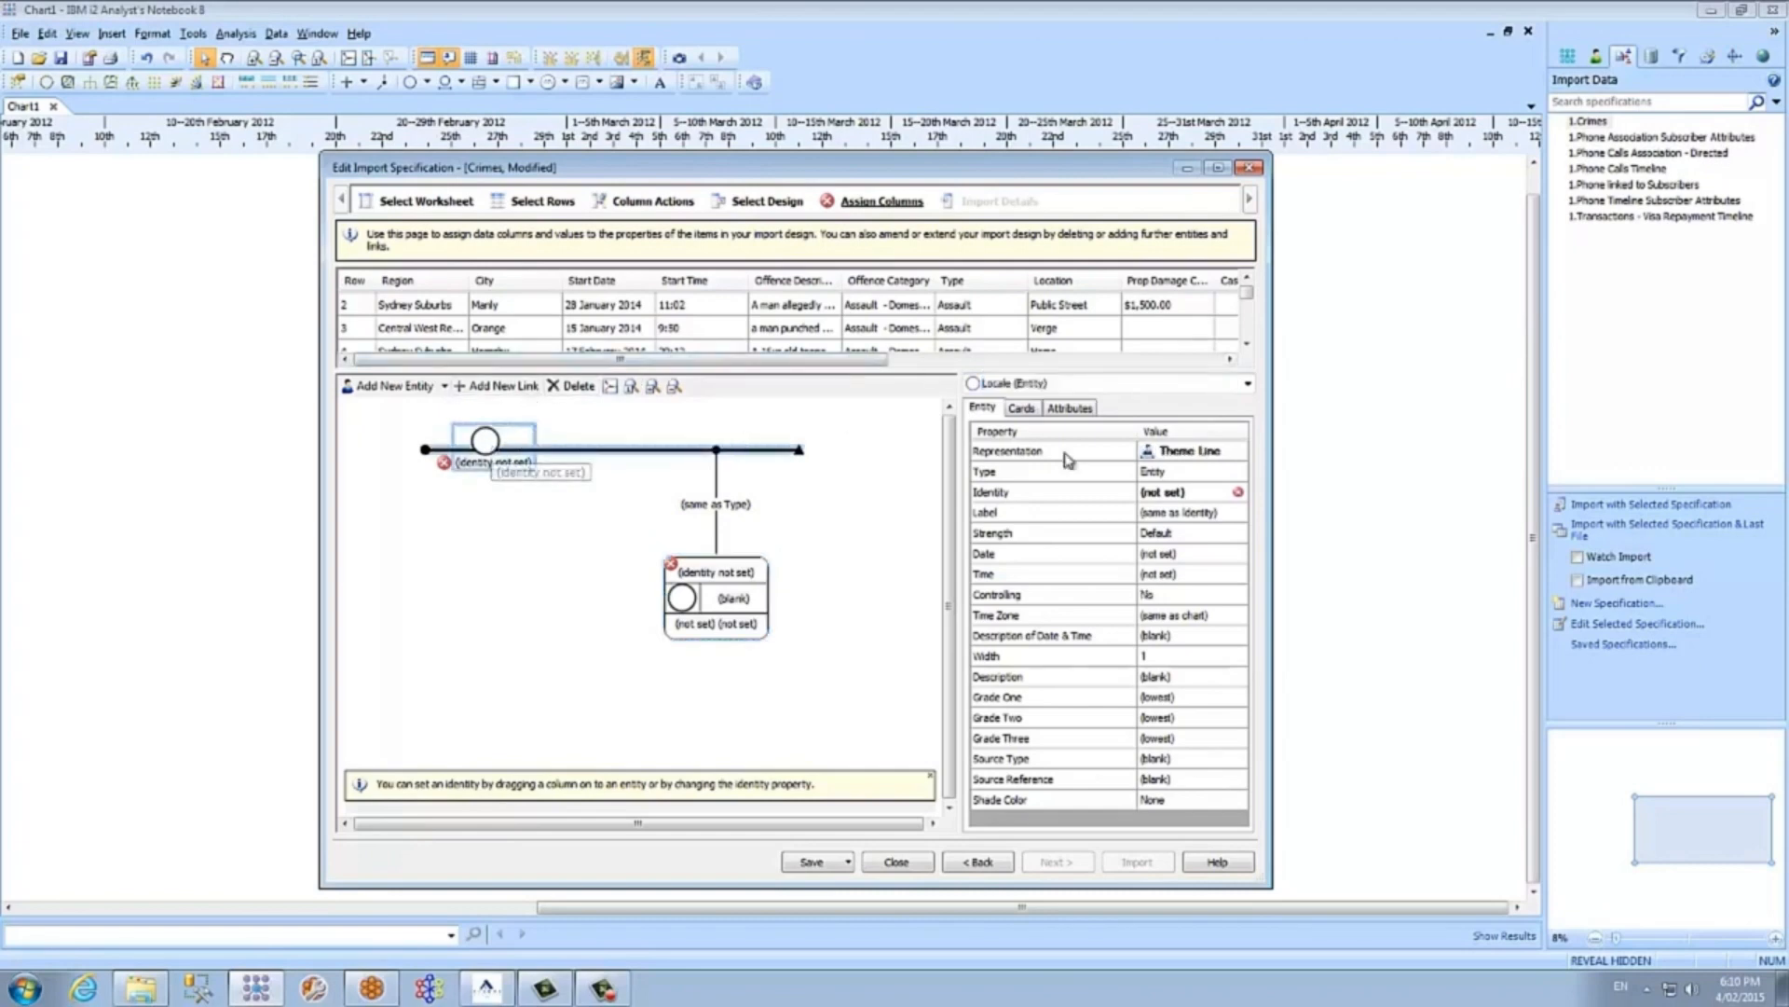
pyautogui.click(1236, 473)
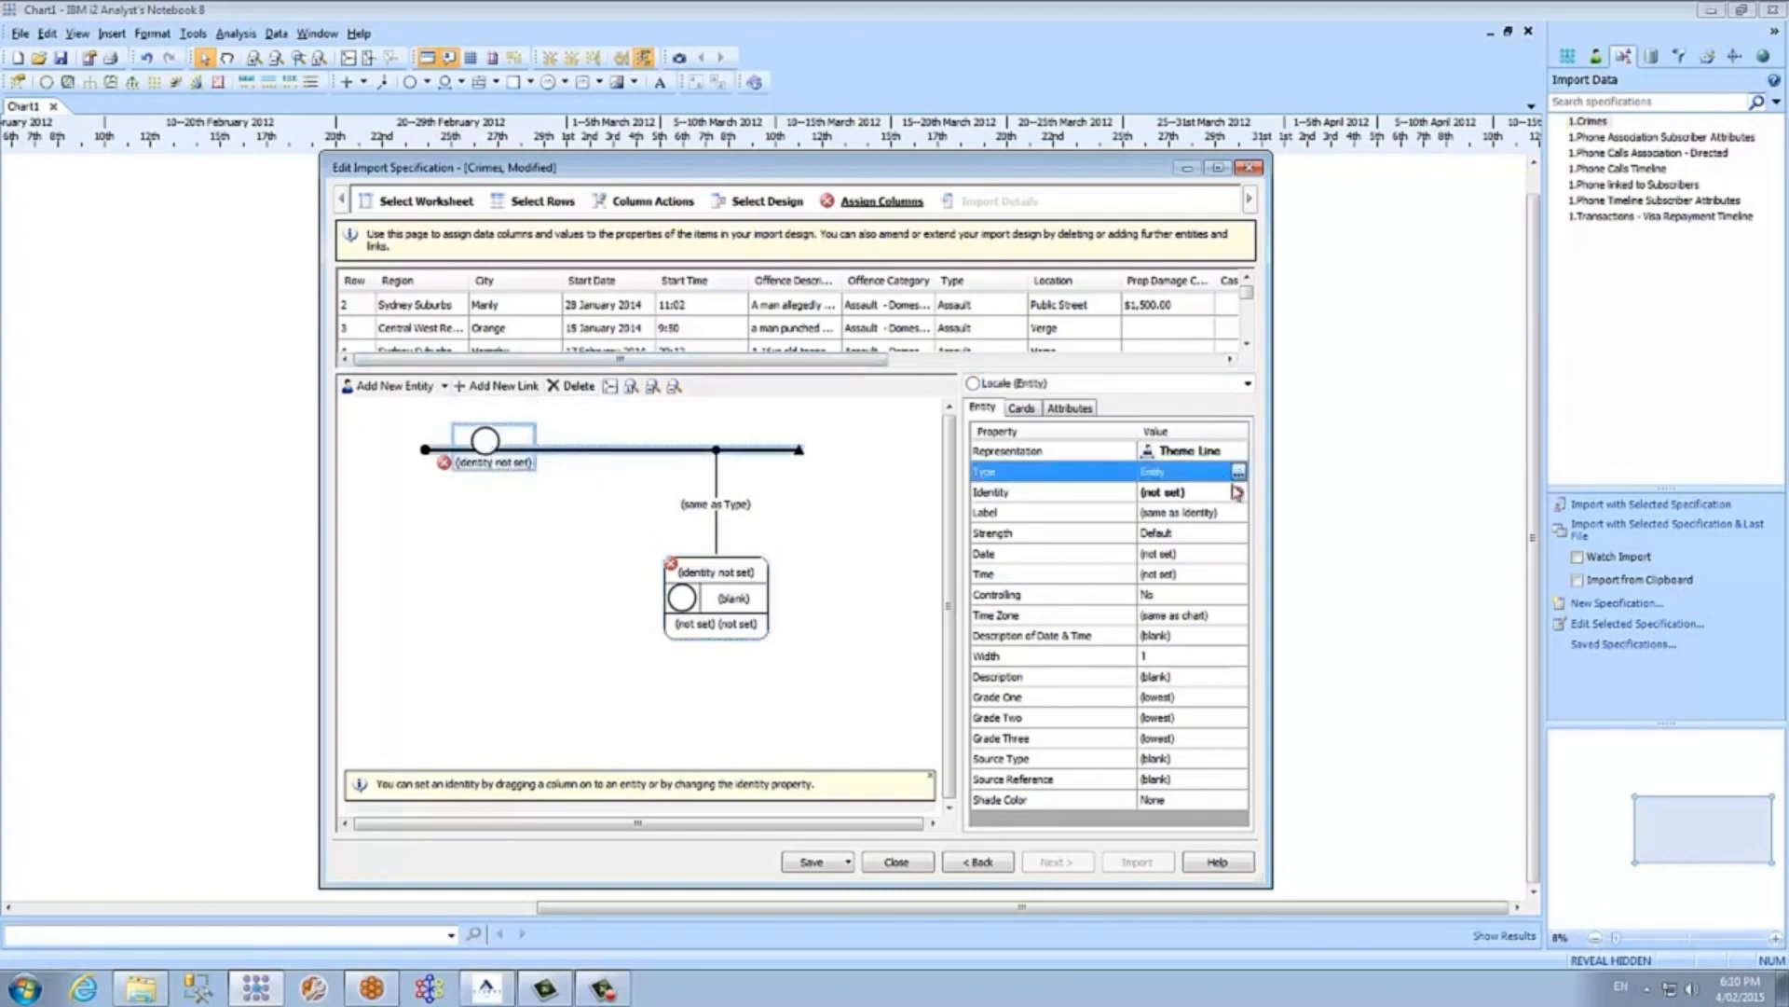
pyautogui.doubleClick(1090, 472)
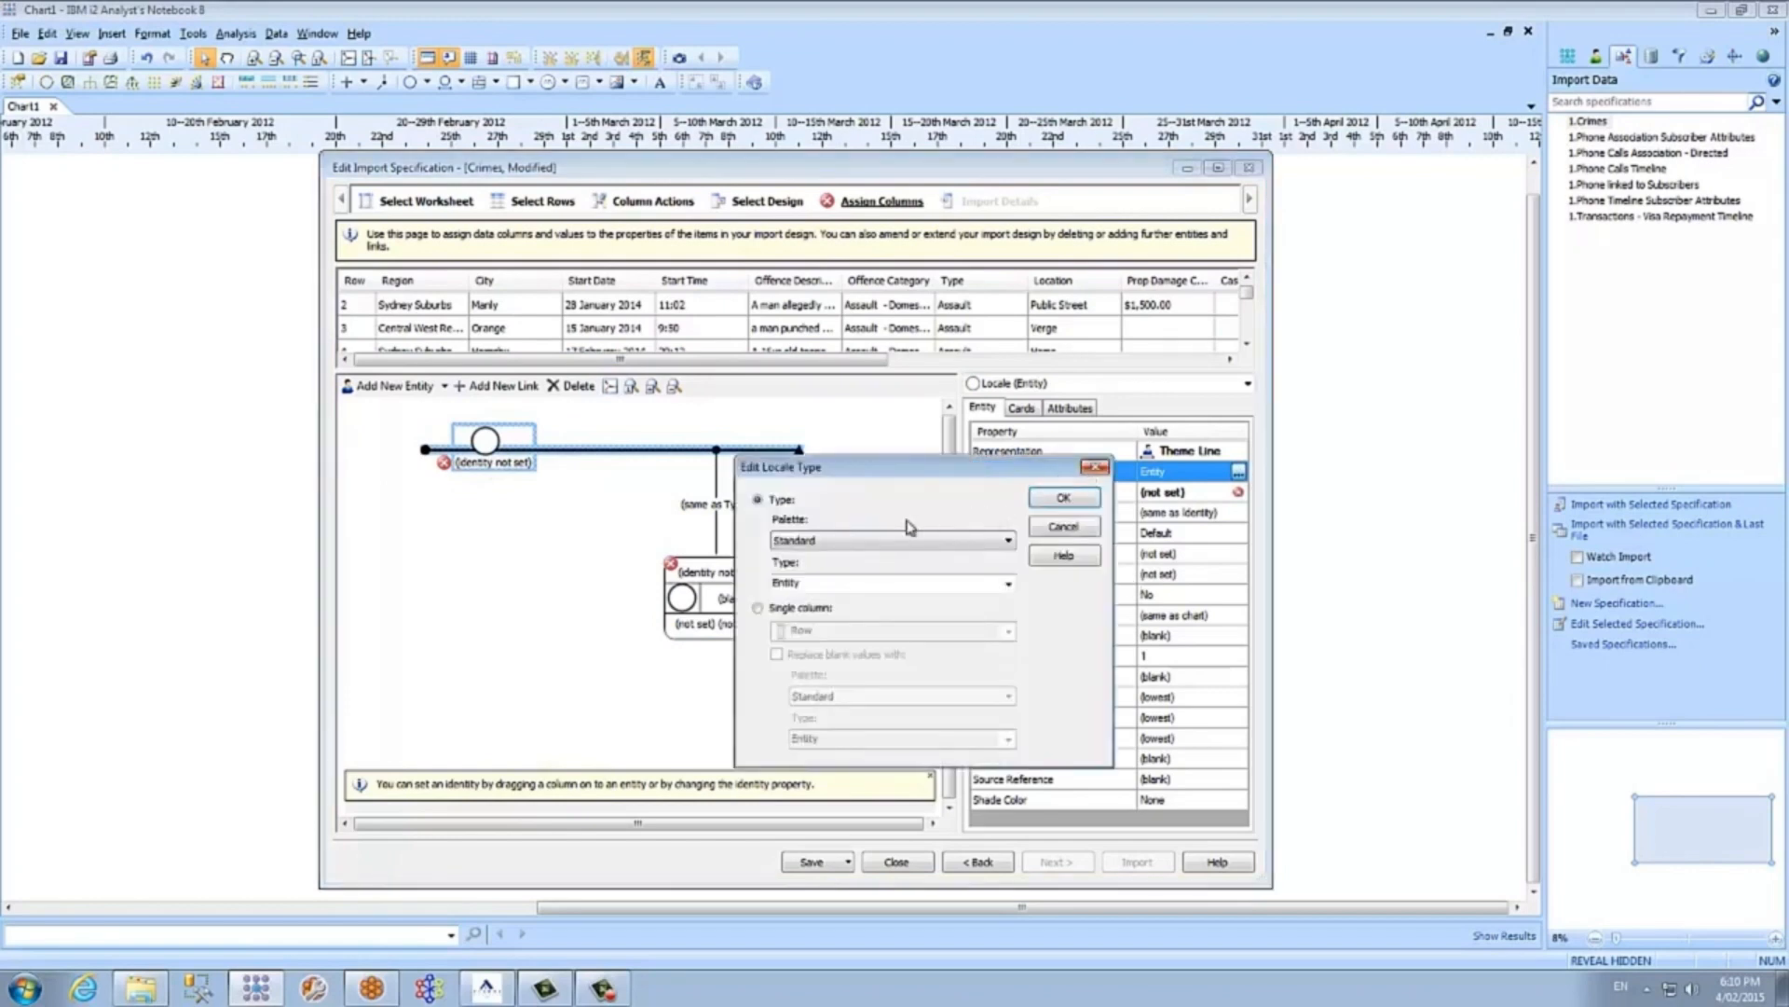
pyautogui.click(937, 541)
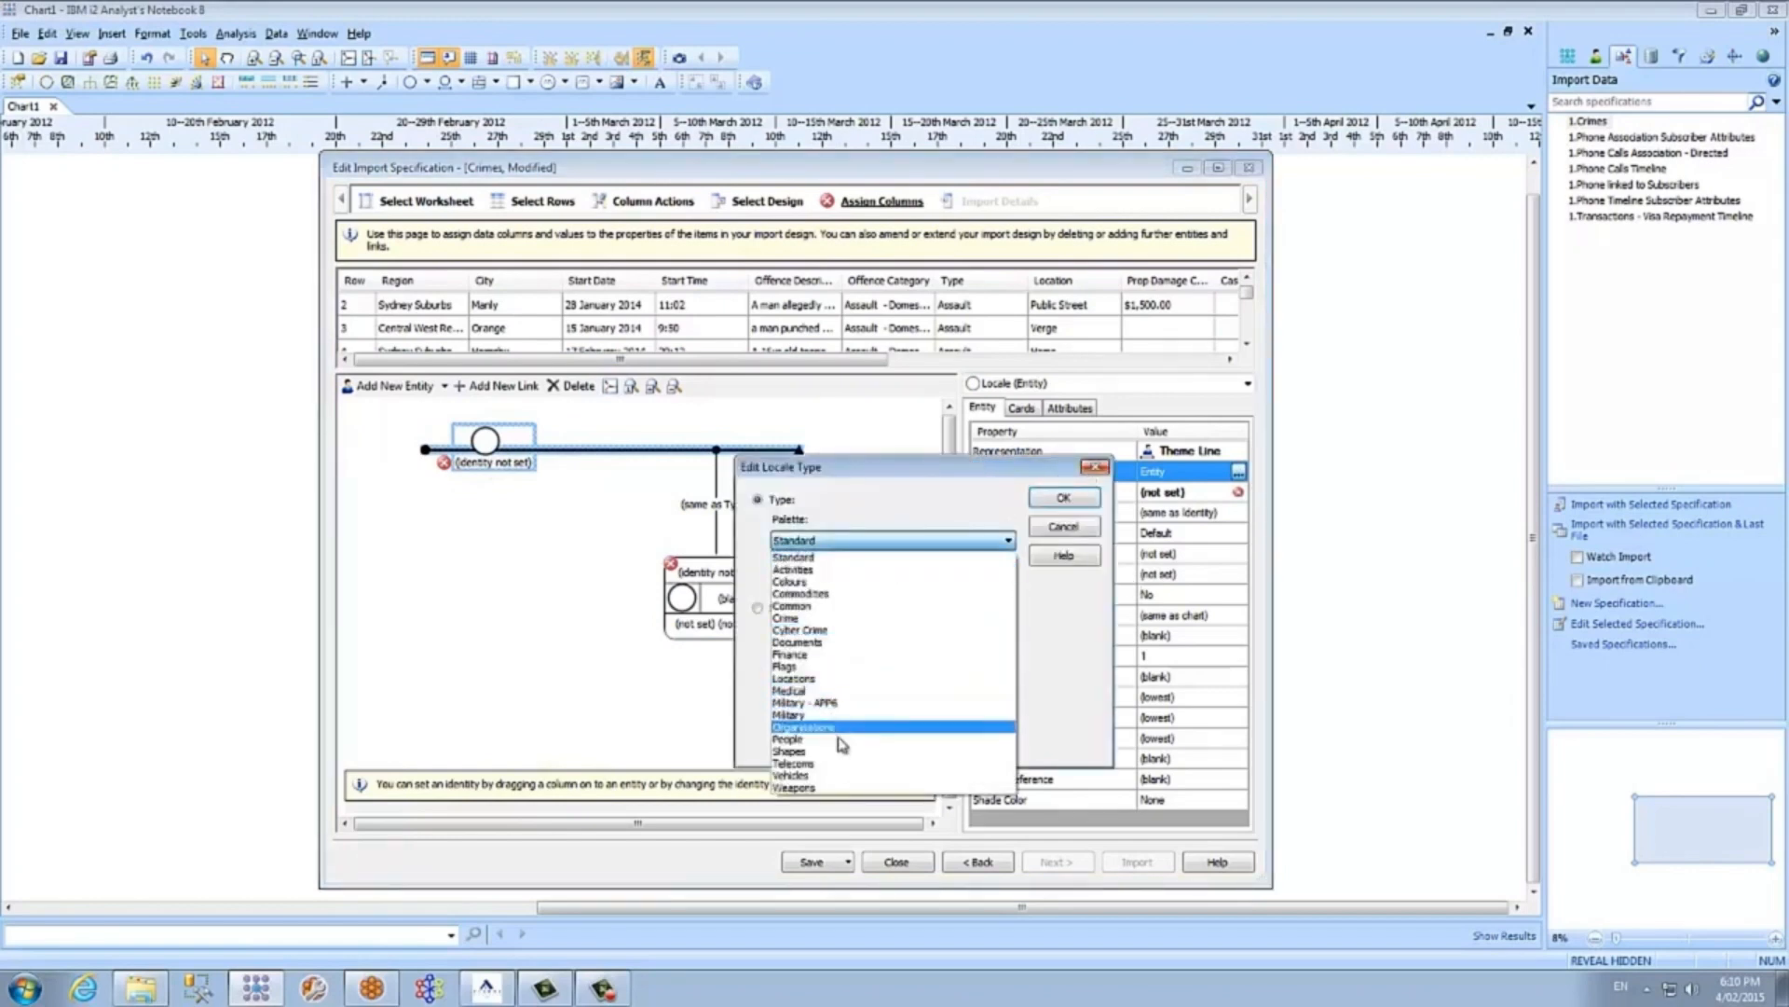
pyautogui.click(797, 678)
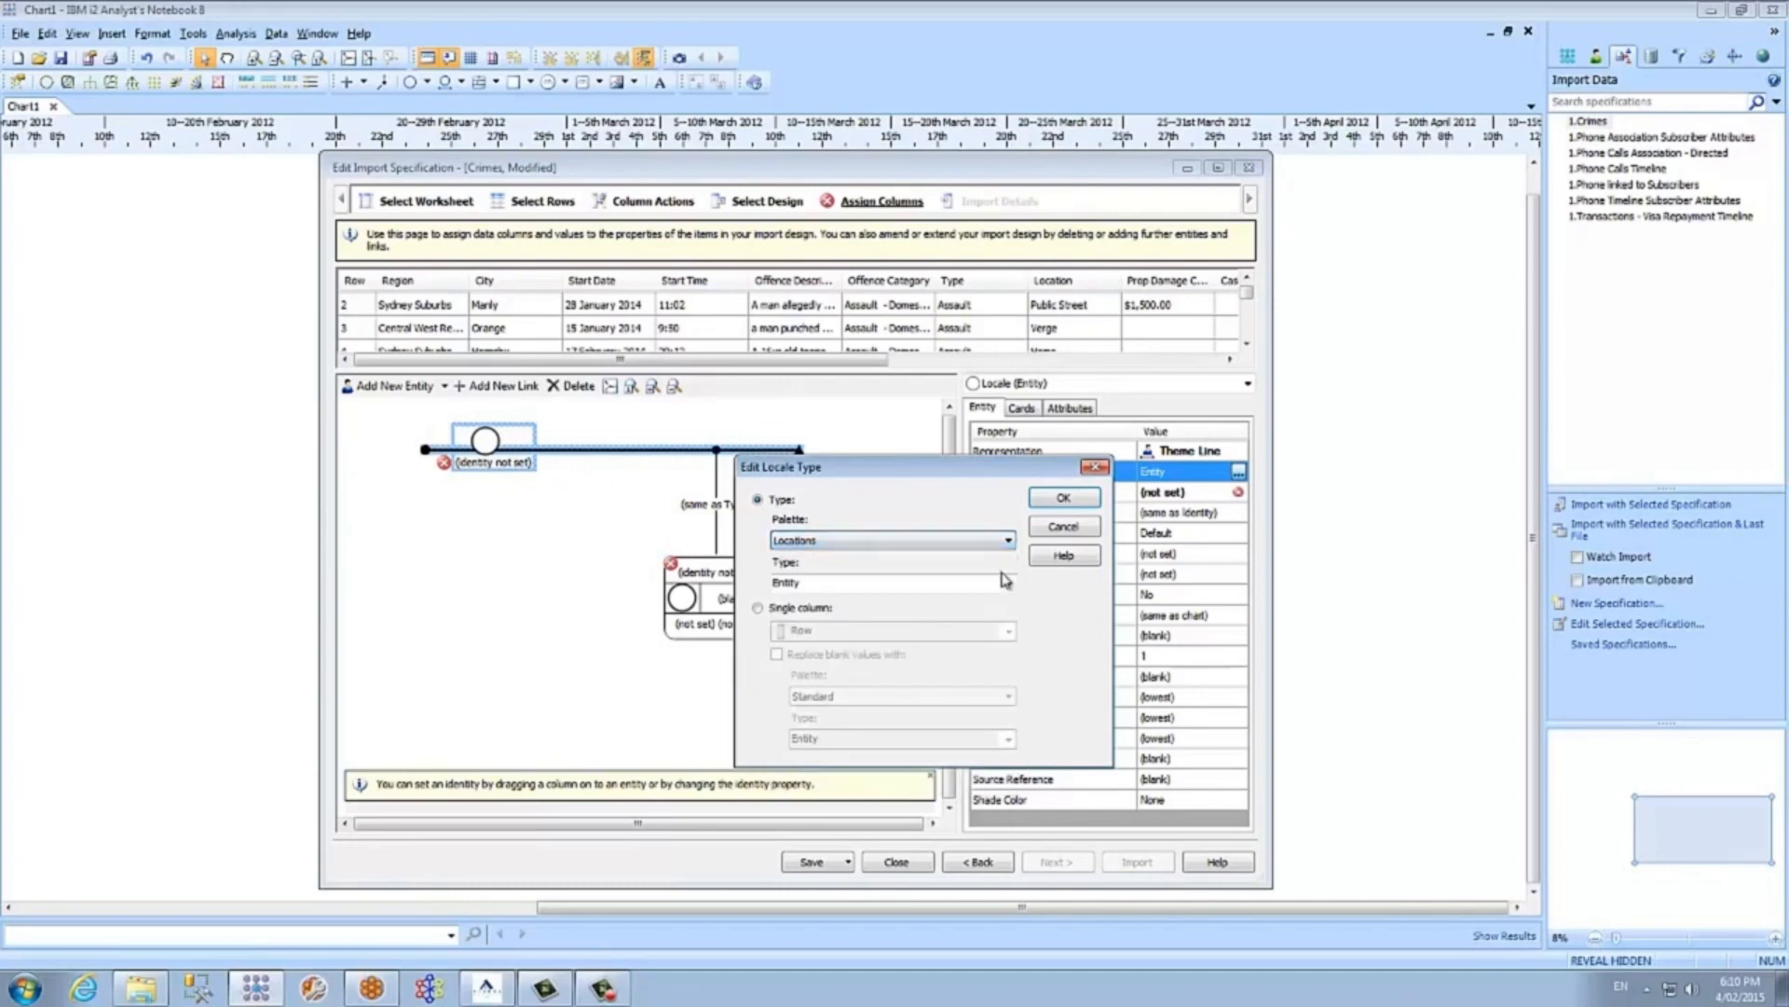
pyautogui.click(1007, 583)
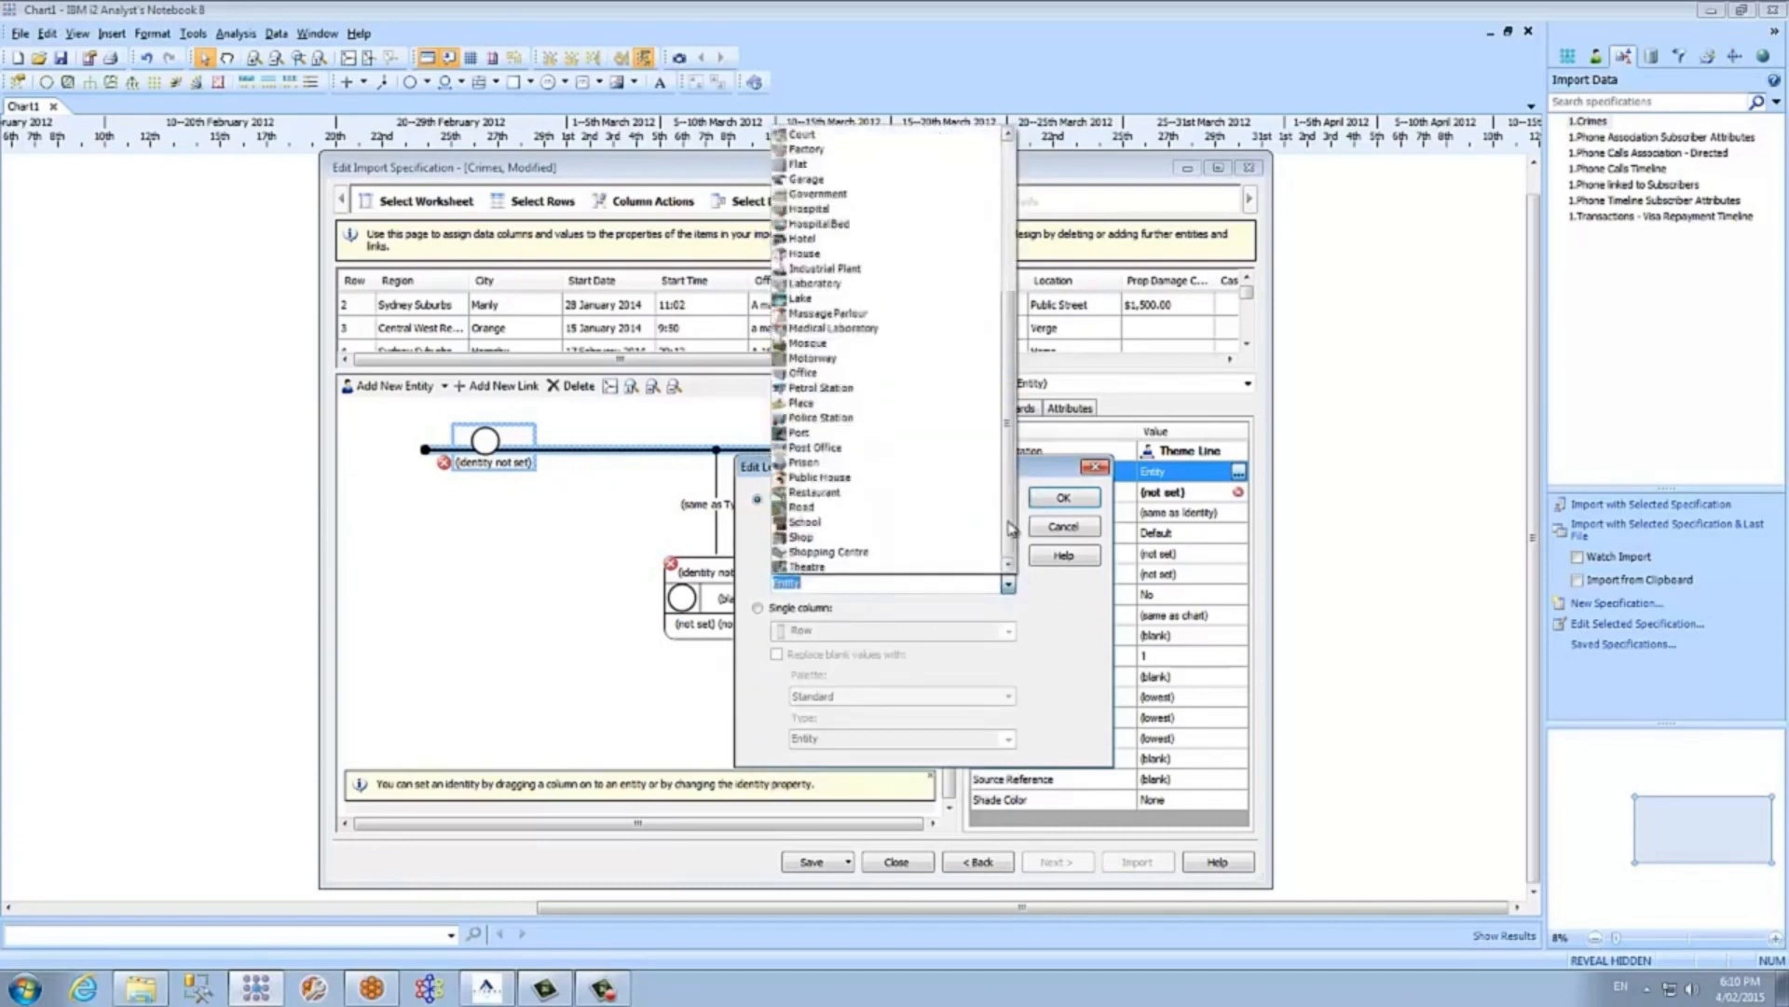
pyautogui.scroll(-5, 1011, 522)
pyautogui.click(819, 508)
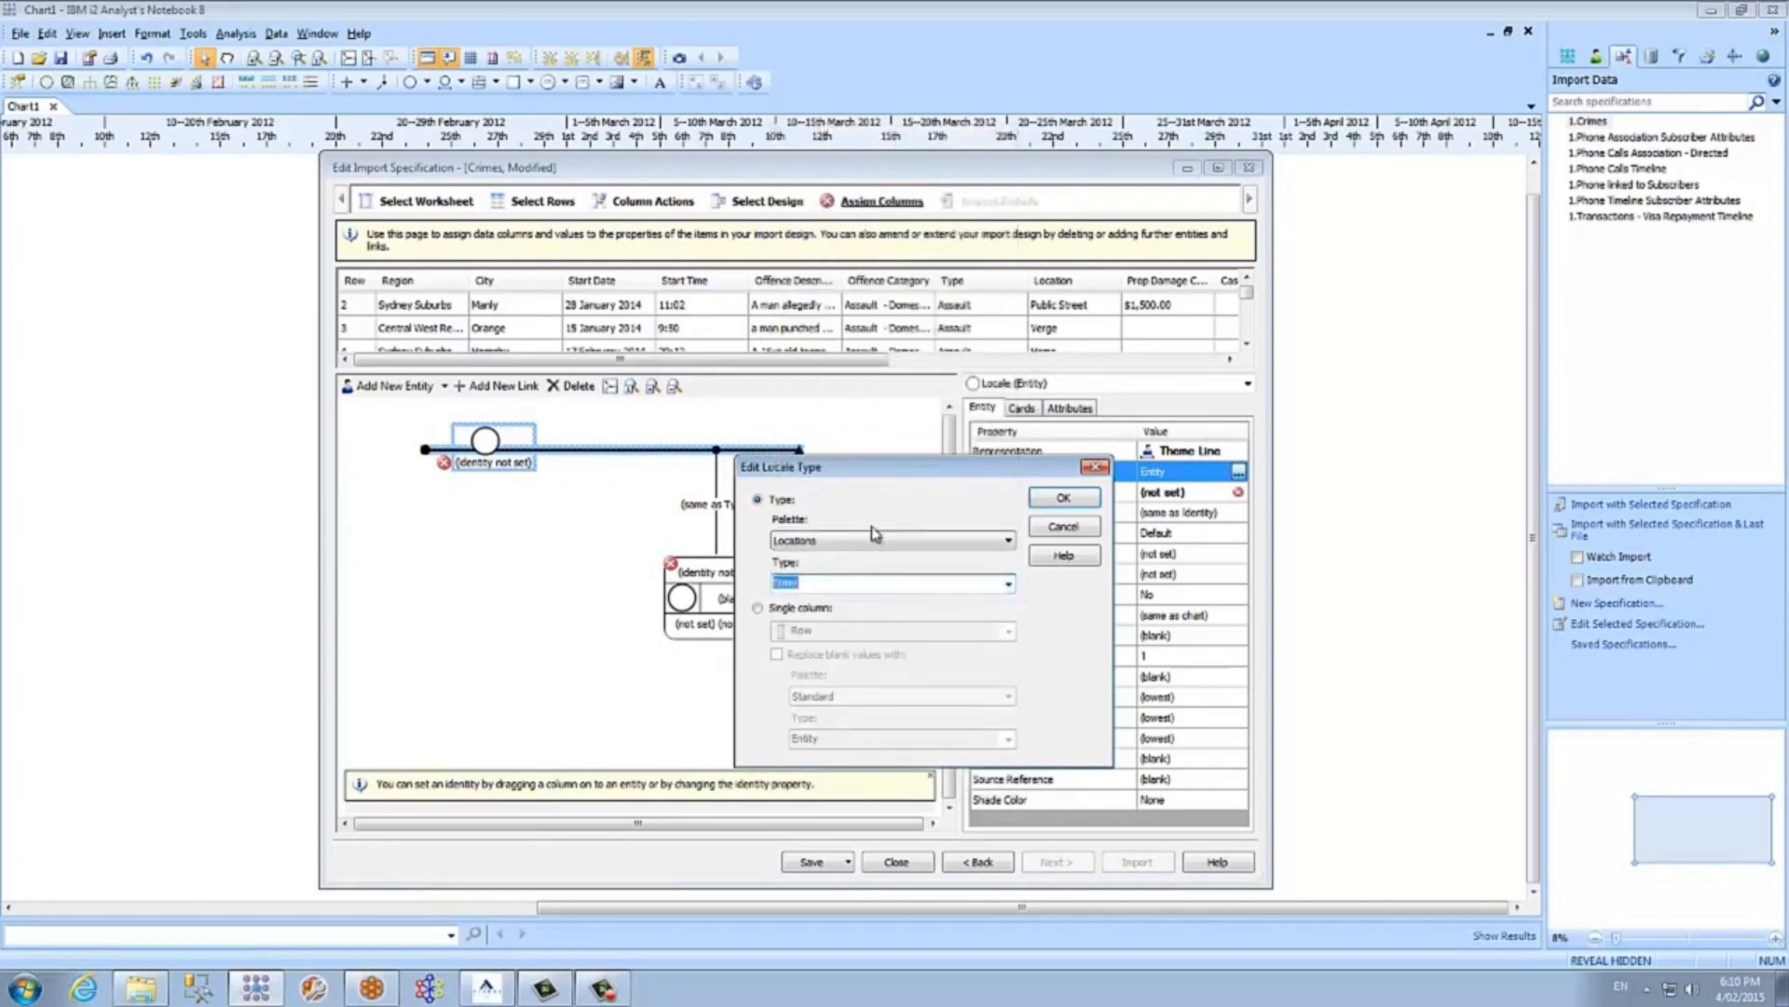
pyautogui.click(1055, 499)
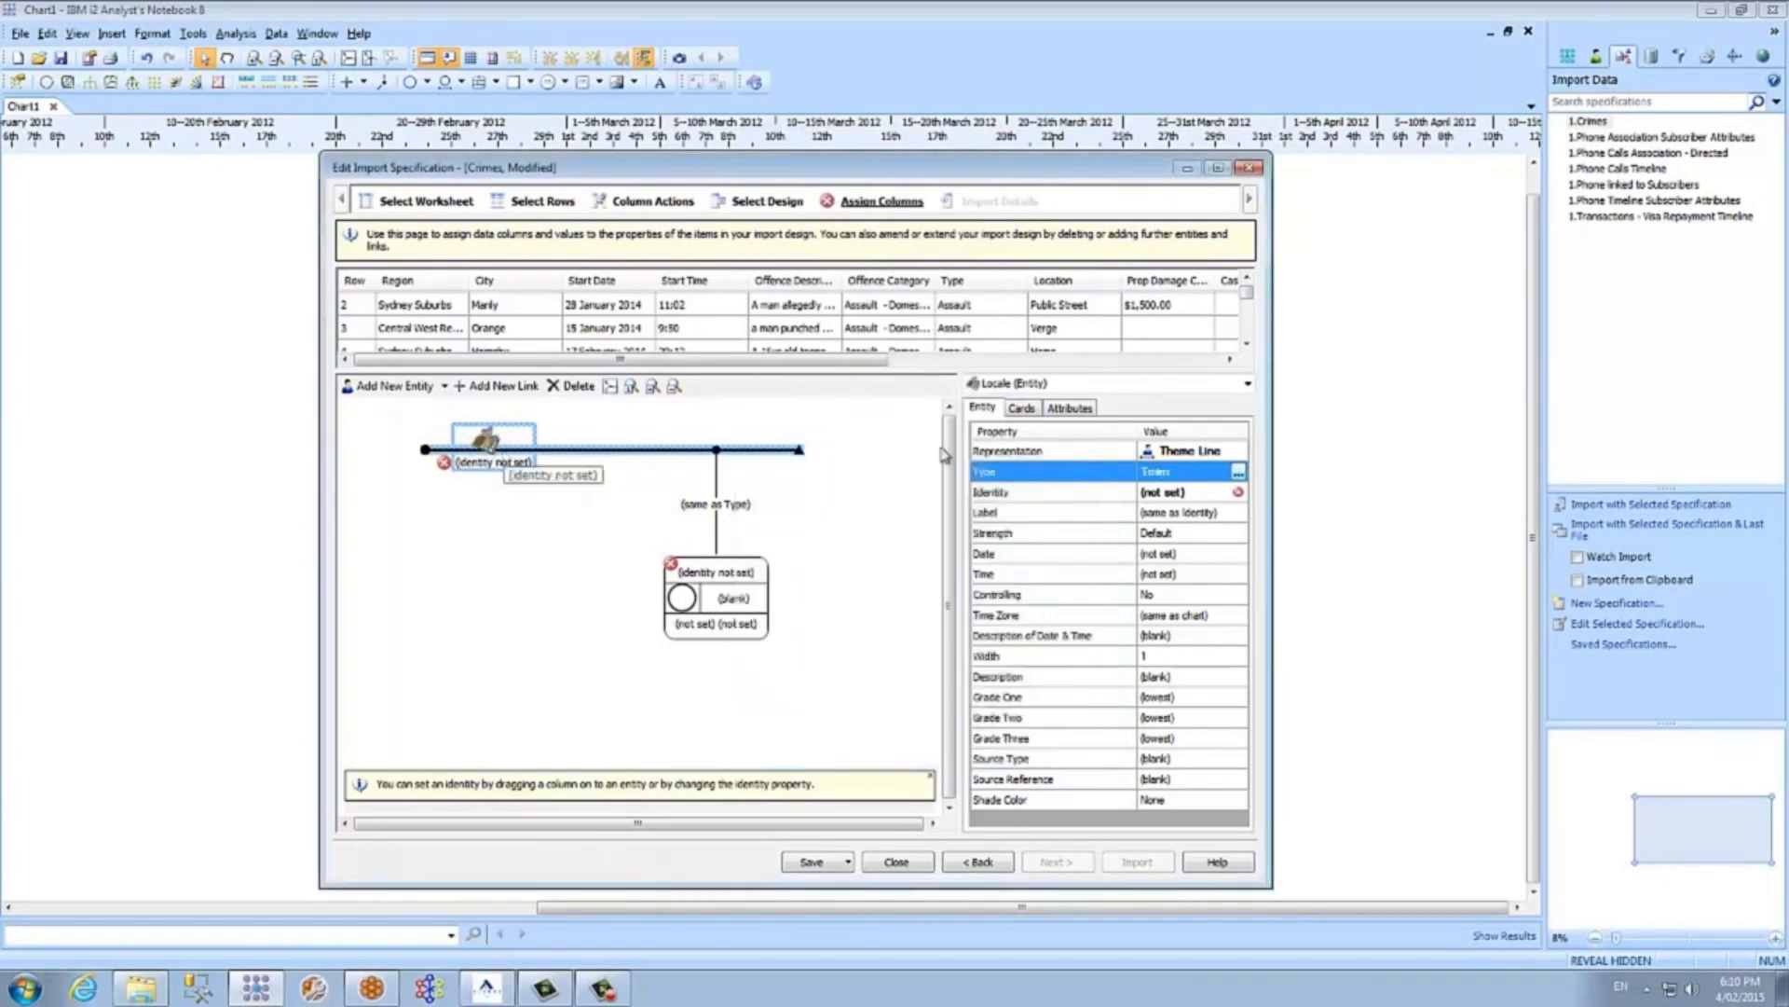
# - Set the Locale theme line's identity to the City column, without creating the entity when the data is blank
pyautogui.click(1161, 493)
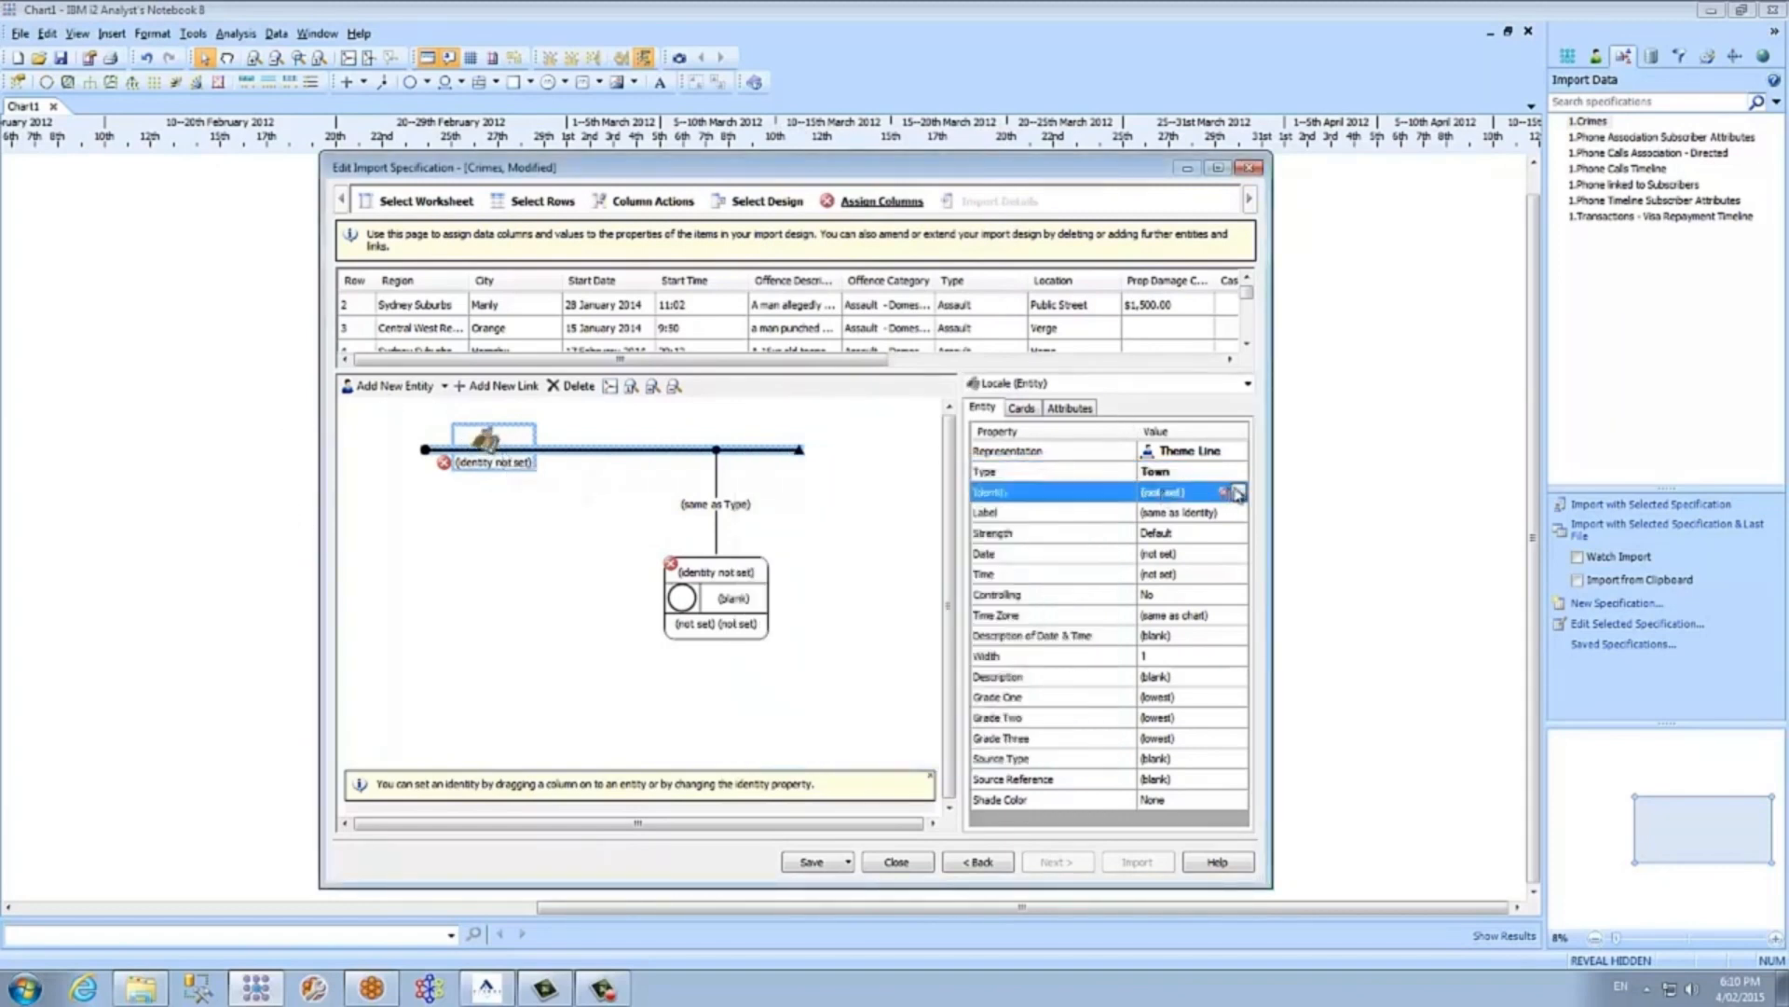
pyautogui.click(1238, 492)
pyautogui.click(817, 641)
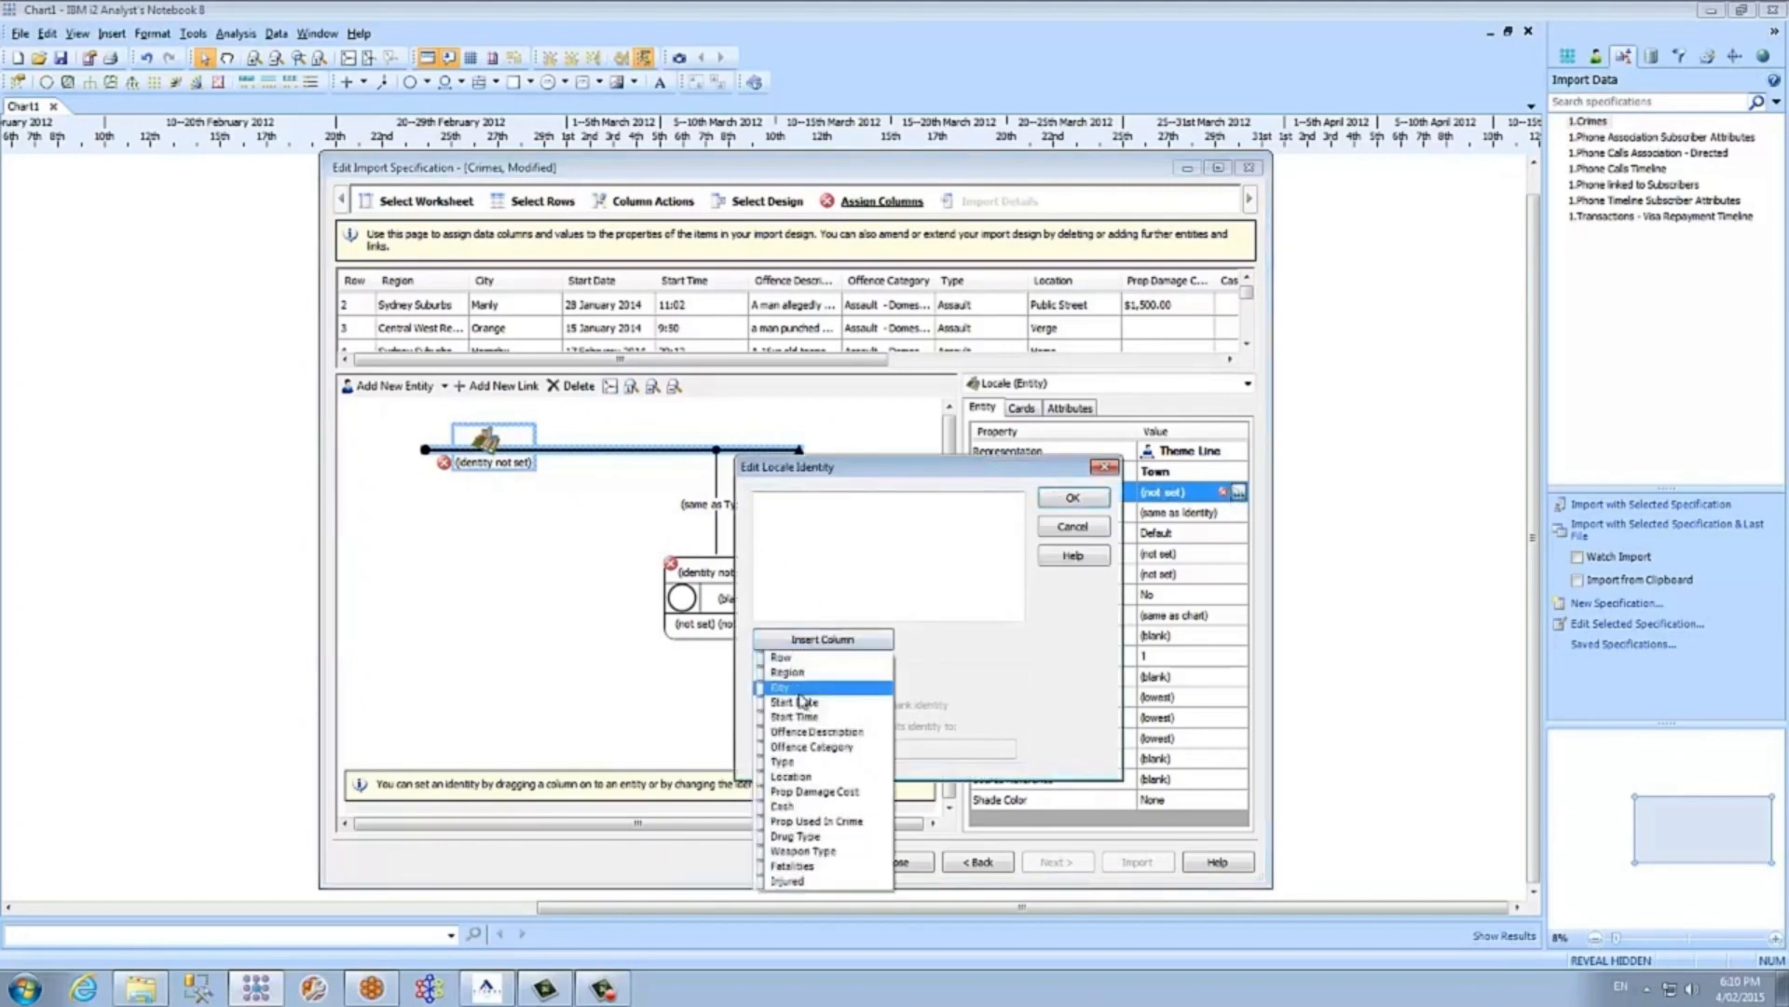
pyautogui.click(783, 687)
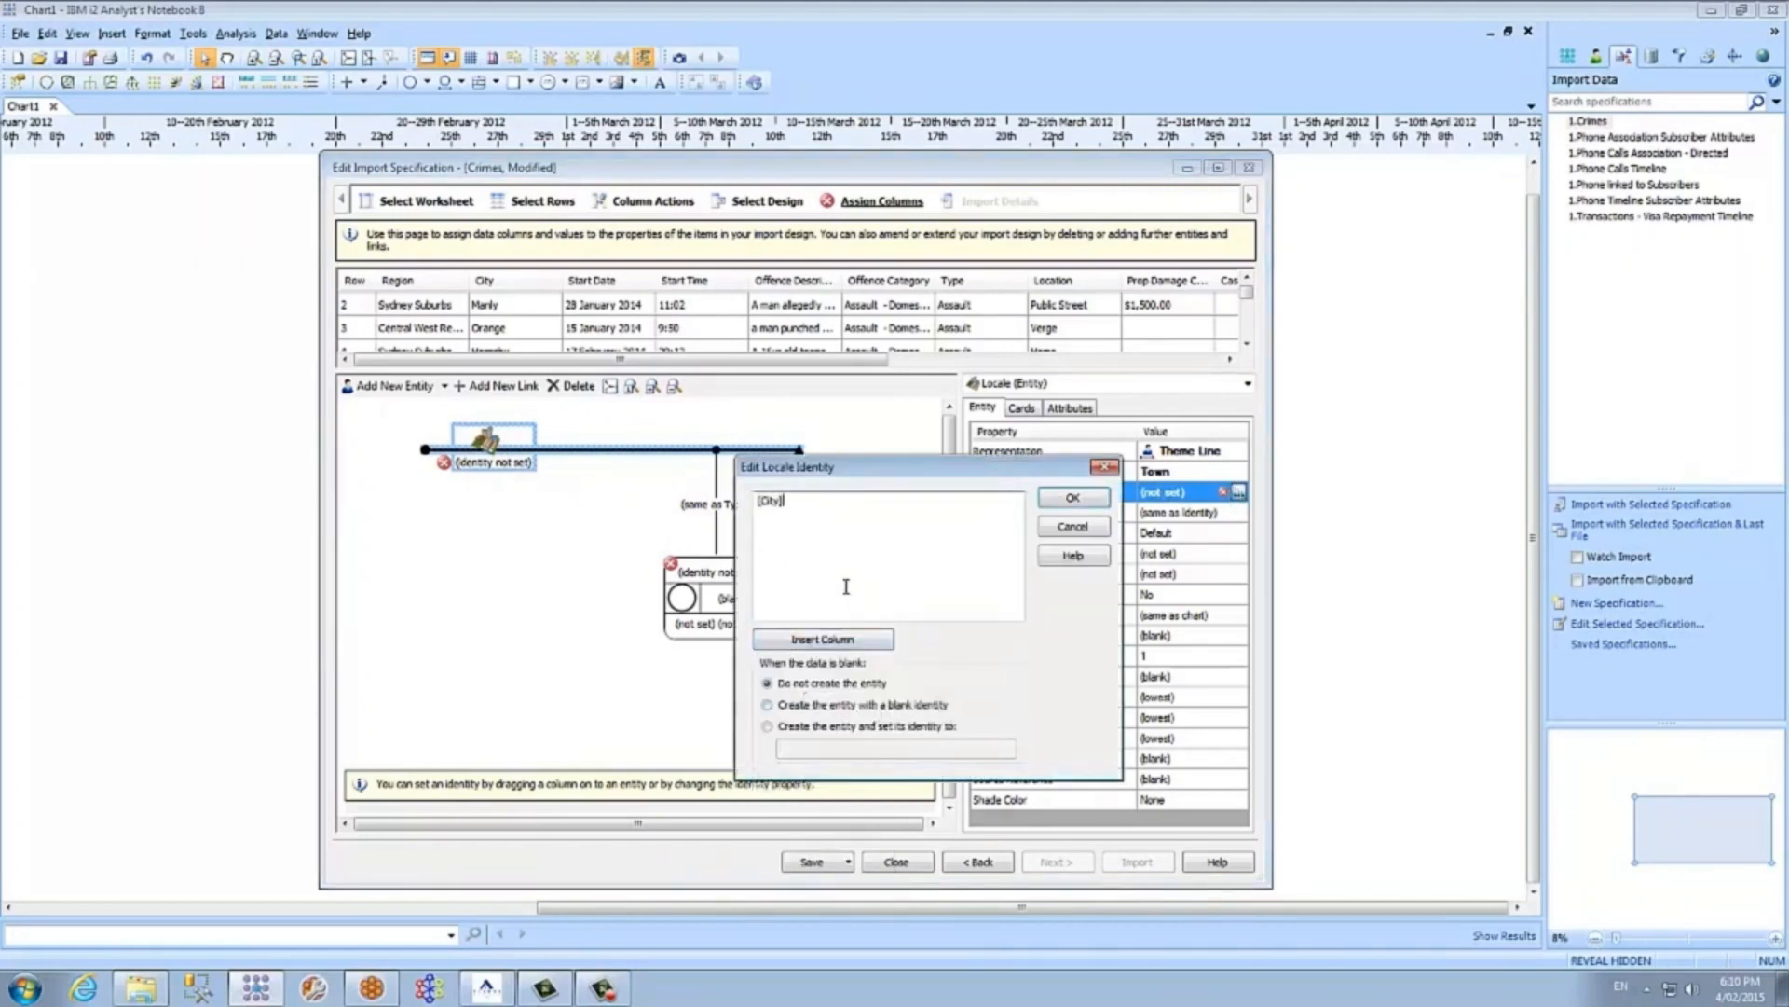
pyautogui.click(1067, 503)
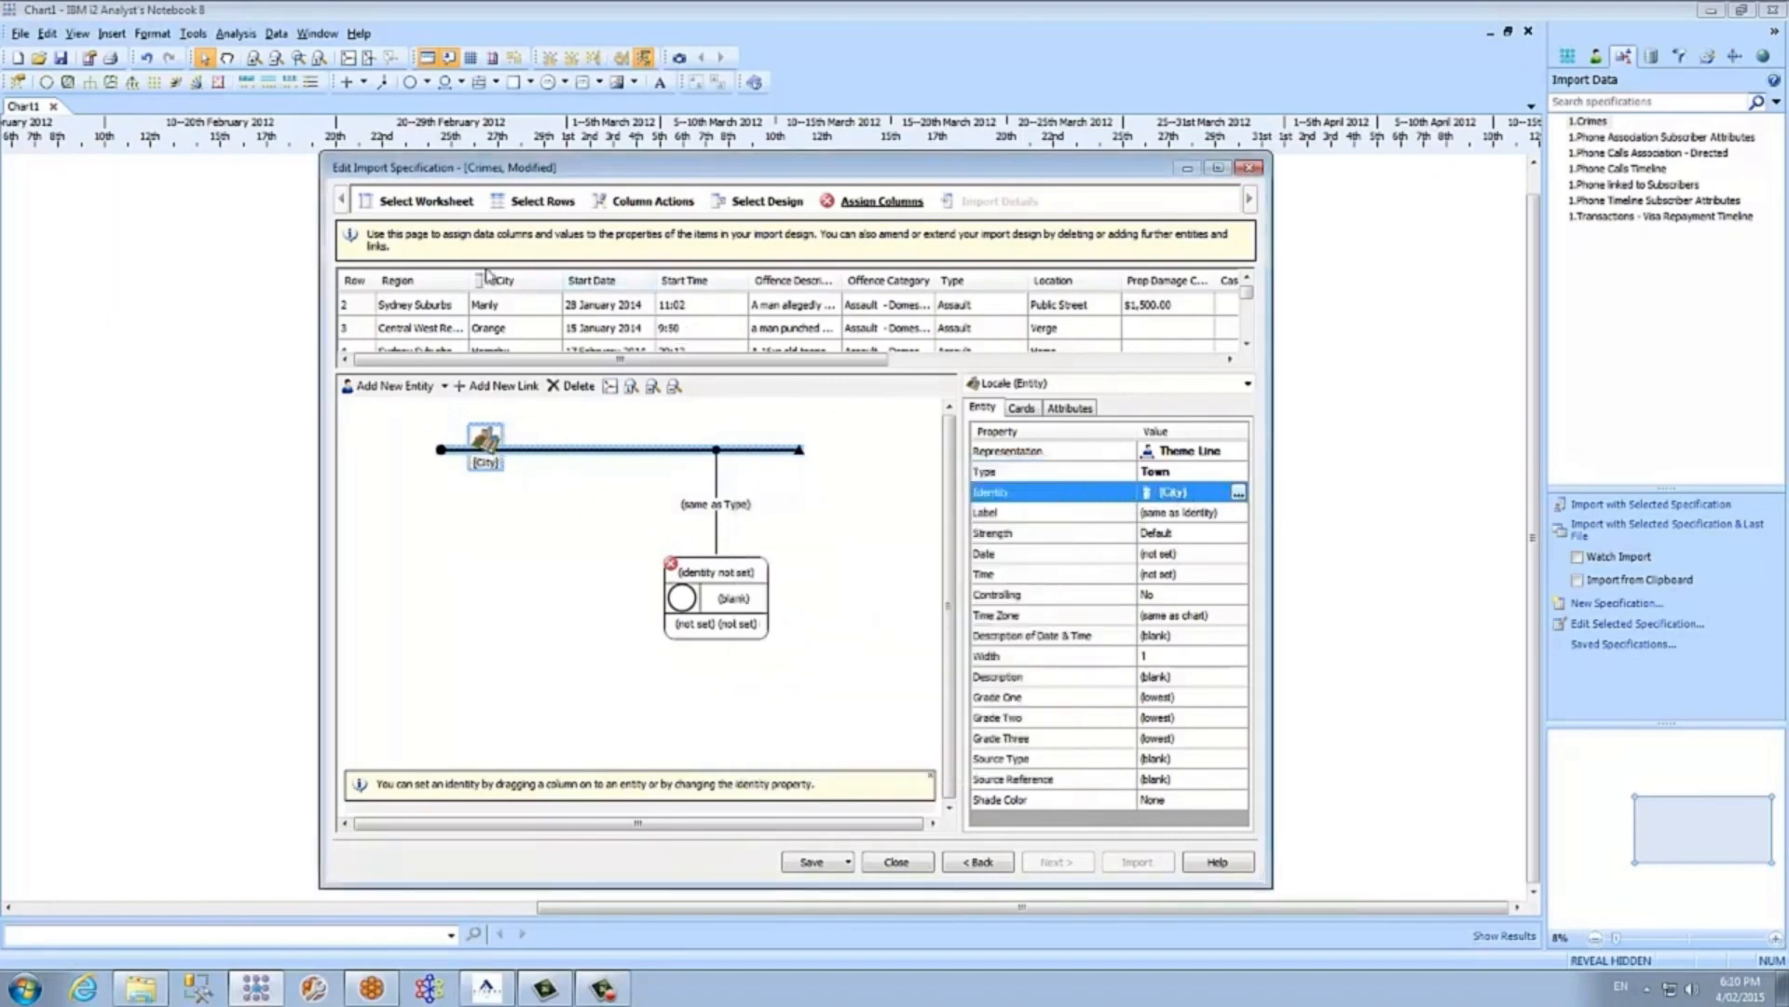
# - Try assigning the Region column alongside City in the Locale theme line's identity, then keep only City
pyautogui.moveTo(492, 307); pyautogui.dragTo(1081, 494)
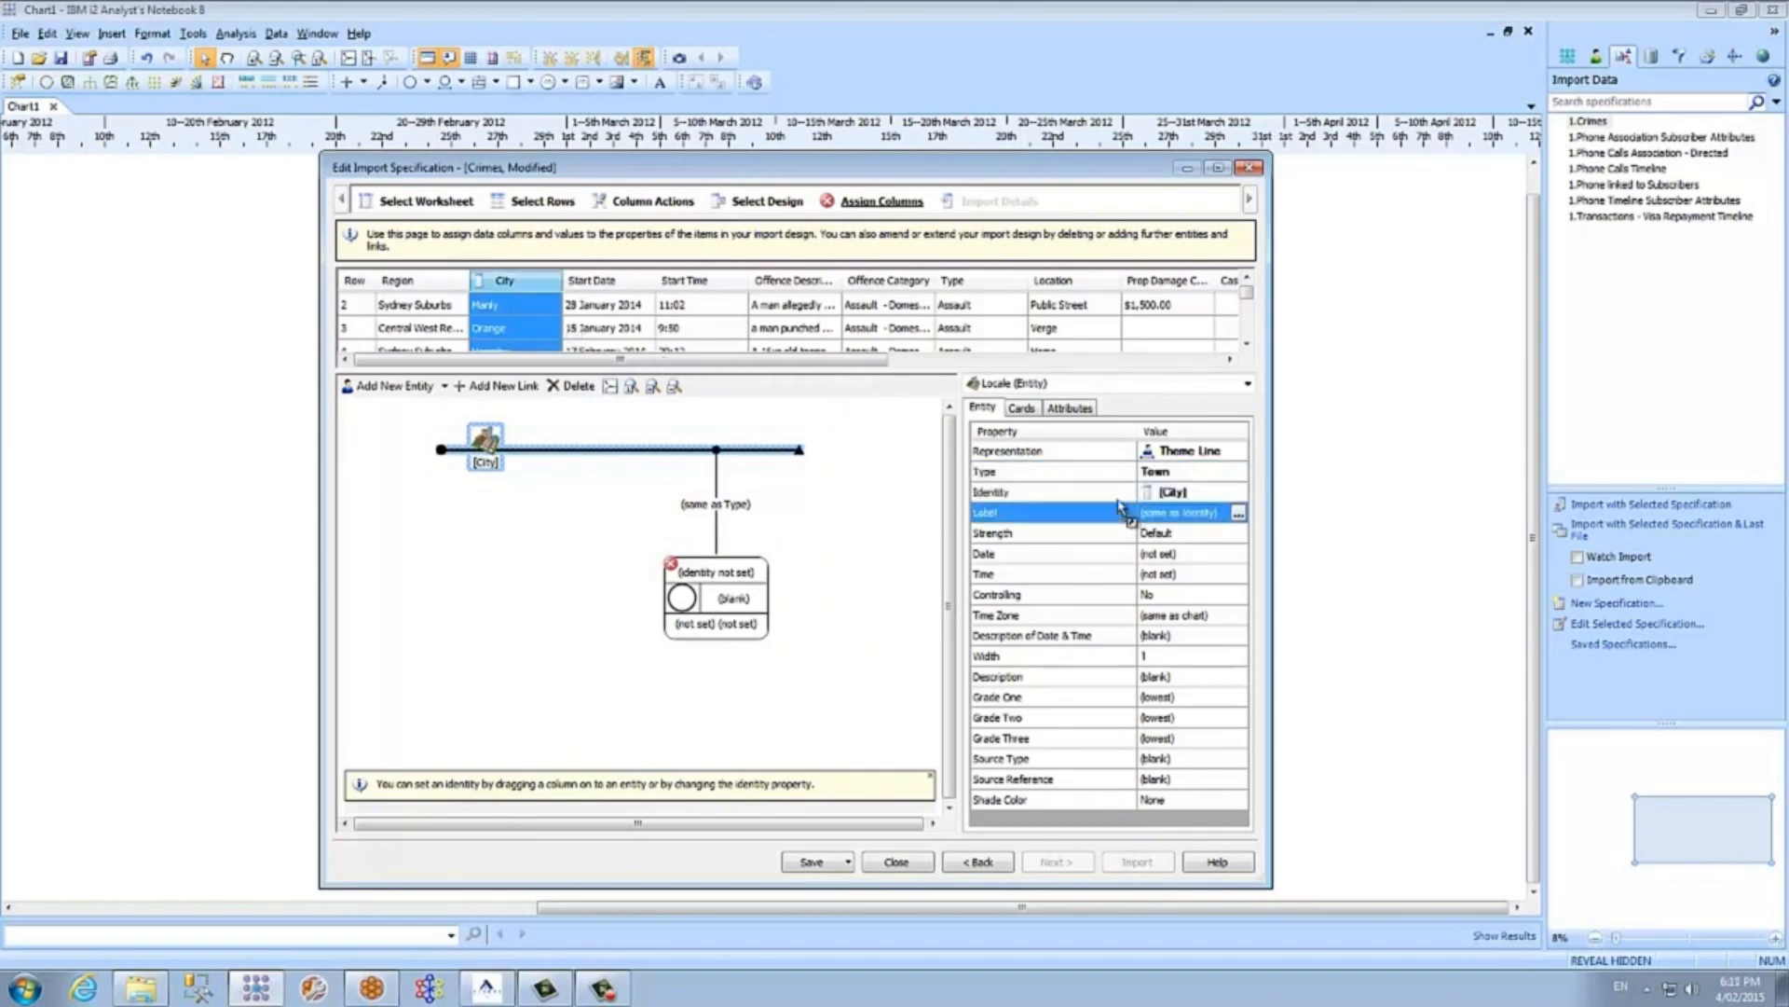
pyautogui.moveTo(434, 308); pyautogui.dragTo(1175, 492)
pyautogui.moveTo(512, 338); pyautogui.dragTo(1003, 496)
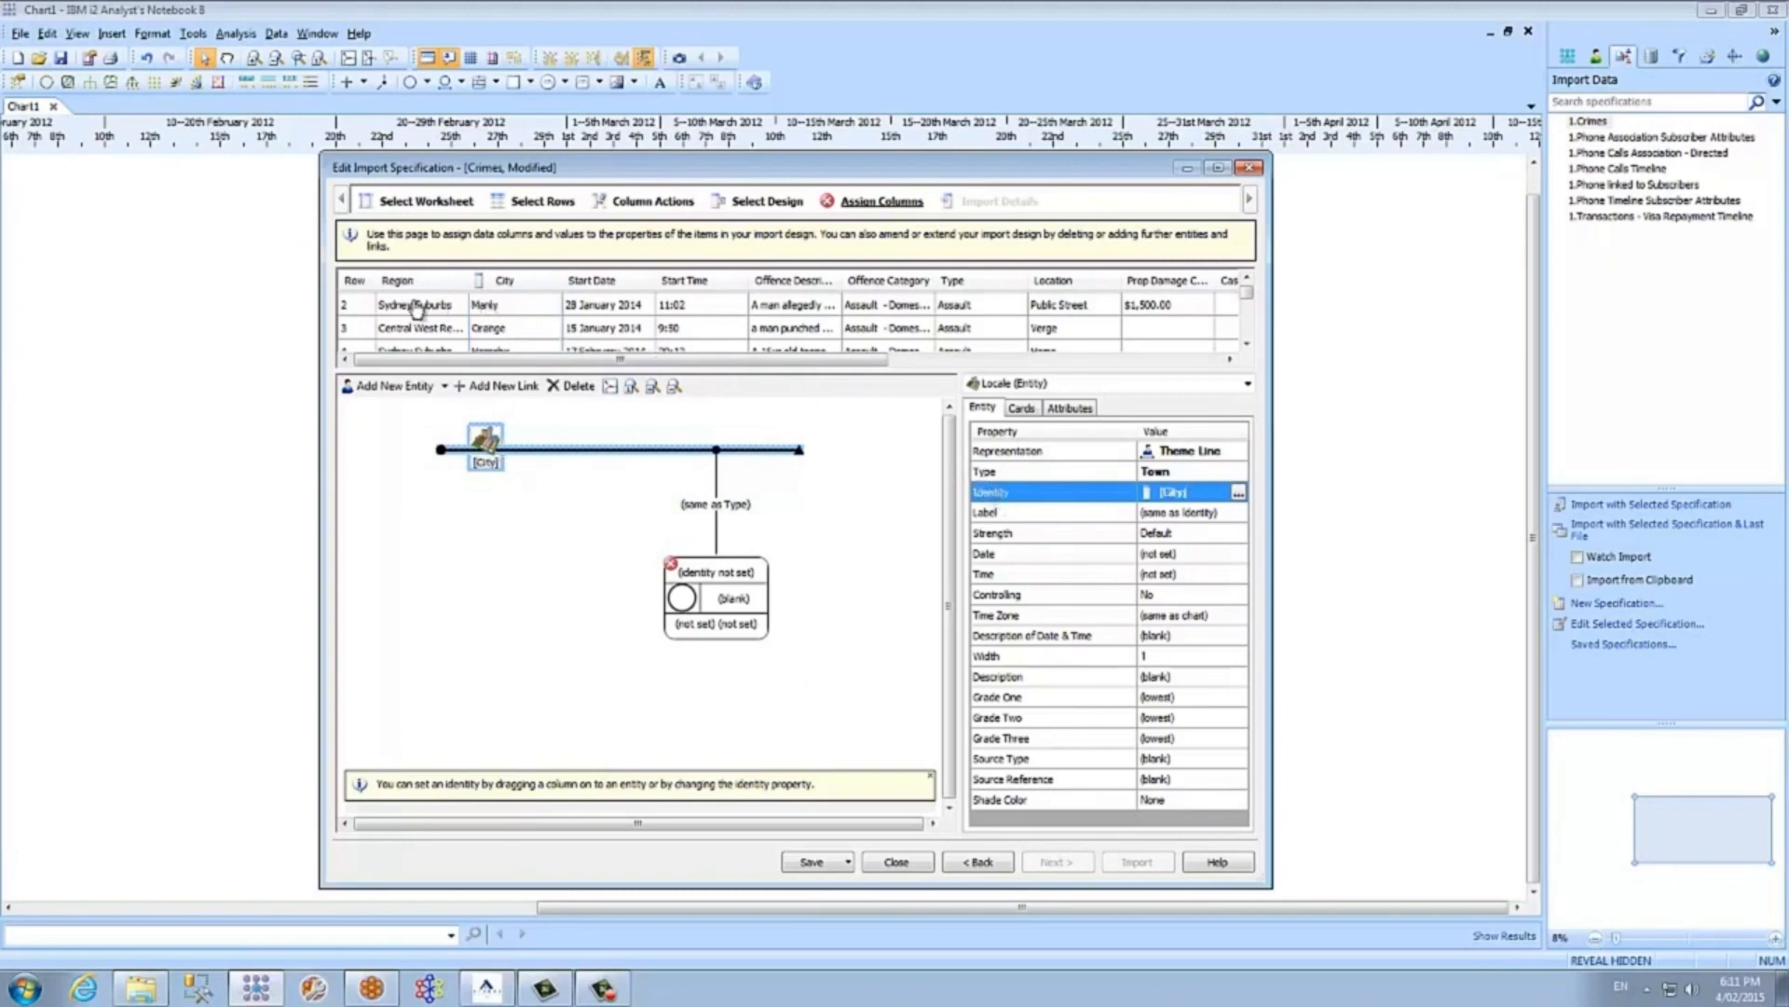
pyautogui.moveTo(420, 310); pyautogui.dragTo(1002, 496)
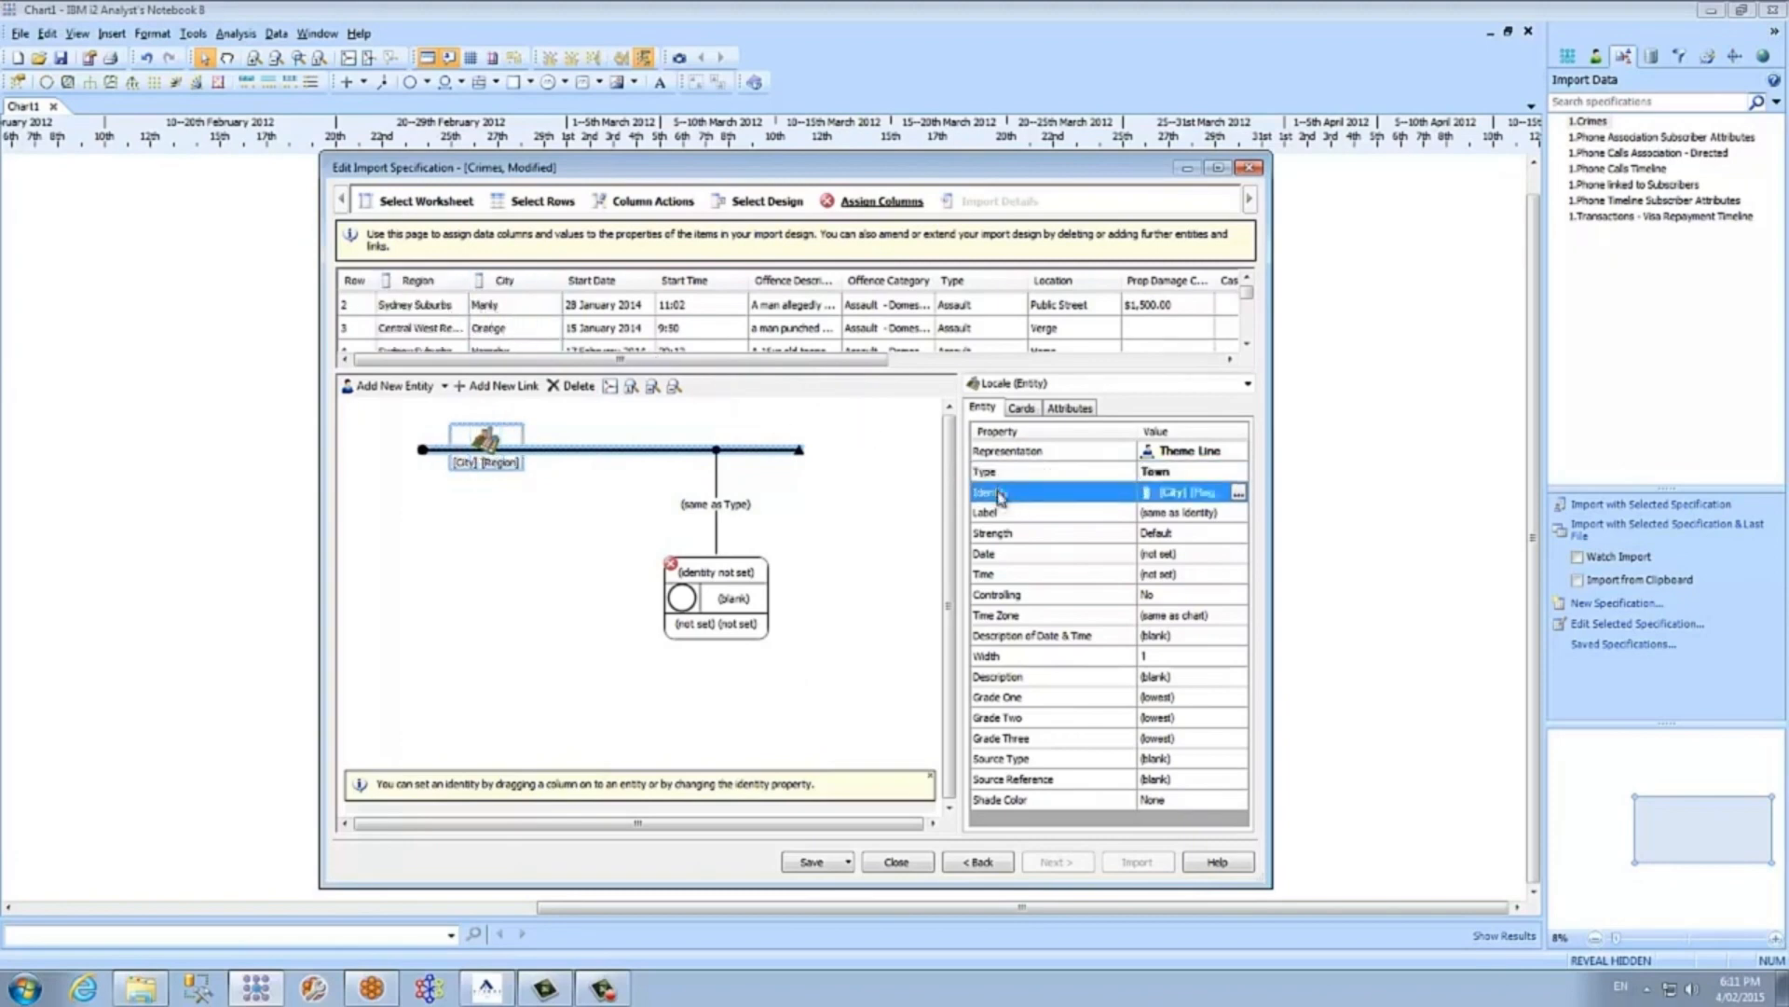
pyautogui.moveTo(515, 306); pyautogui.dragTo(1008, 508)
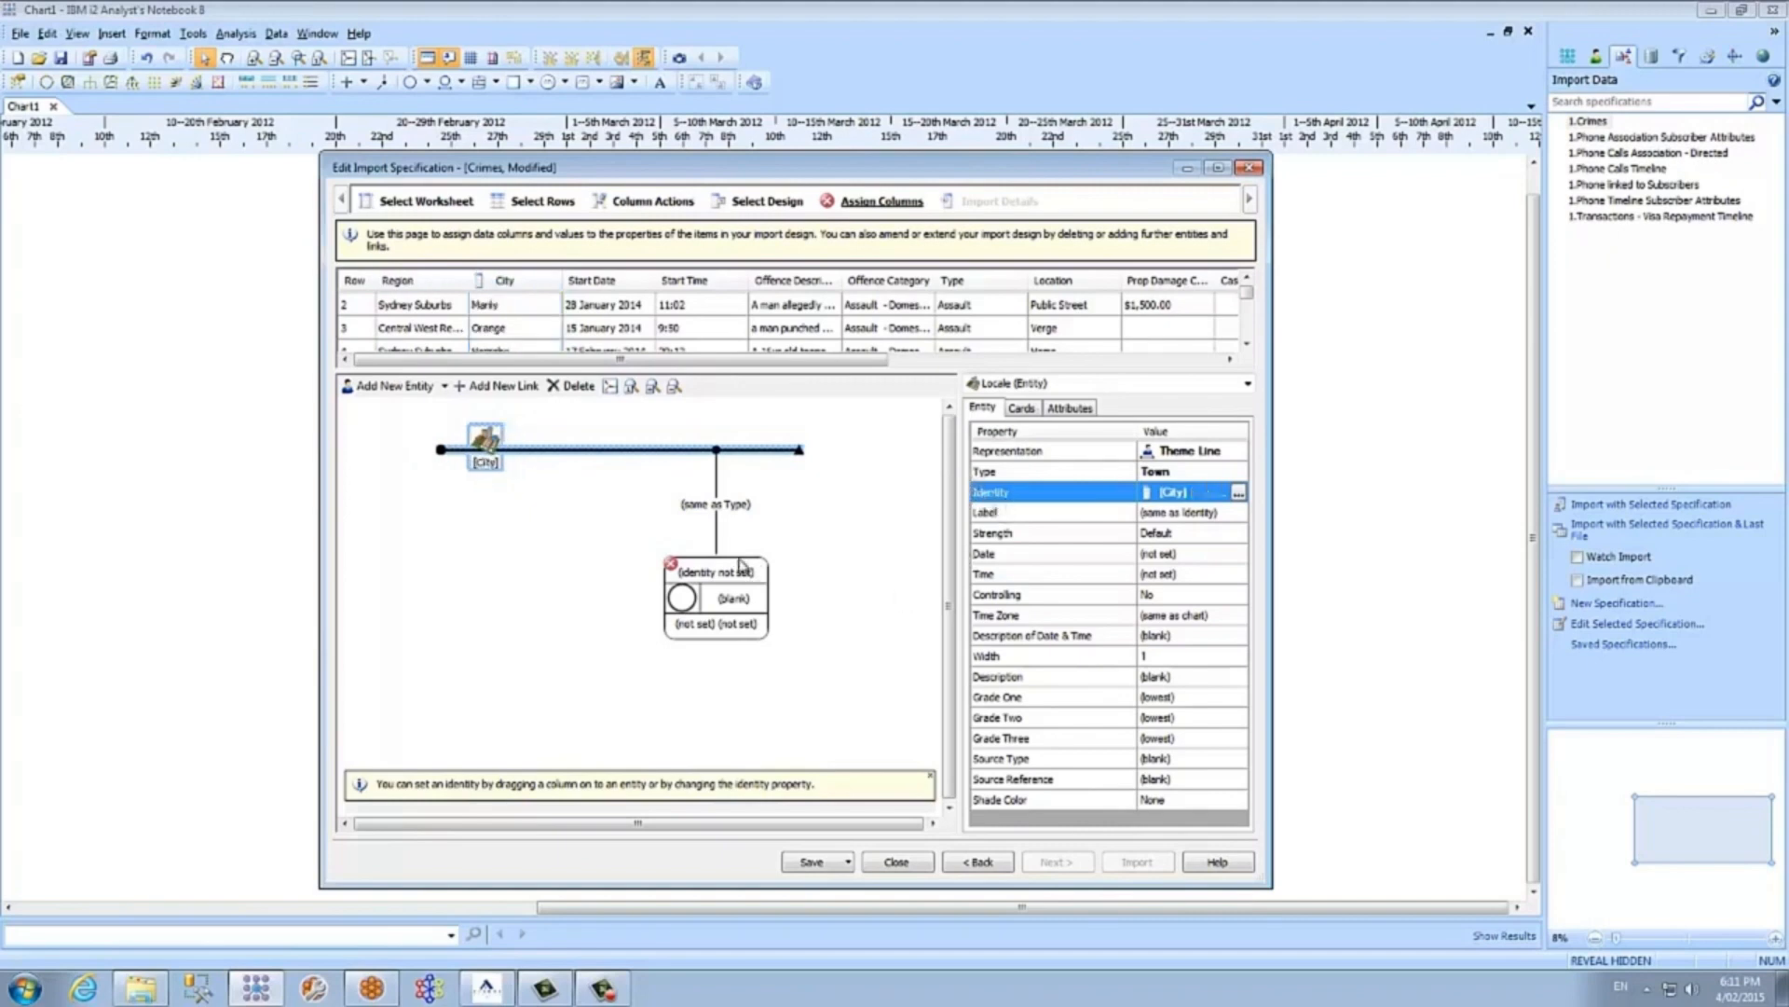
# - Check the link and the Crime Event frame, and close the Crimes specification without saving its changes
pyautogui.click(716, 521)
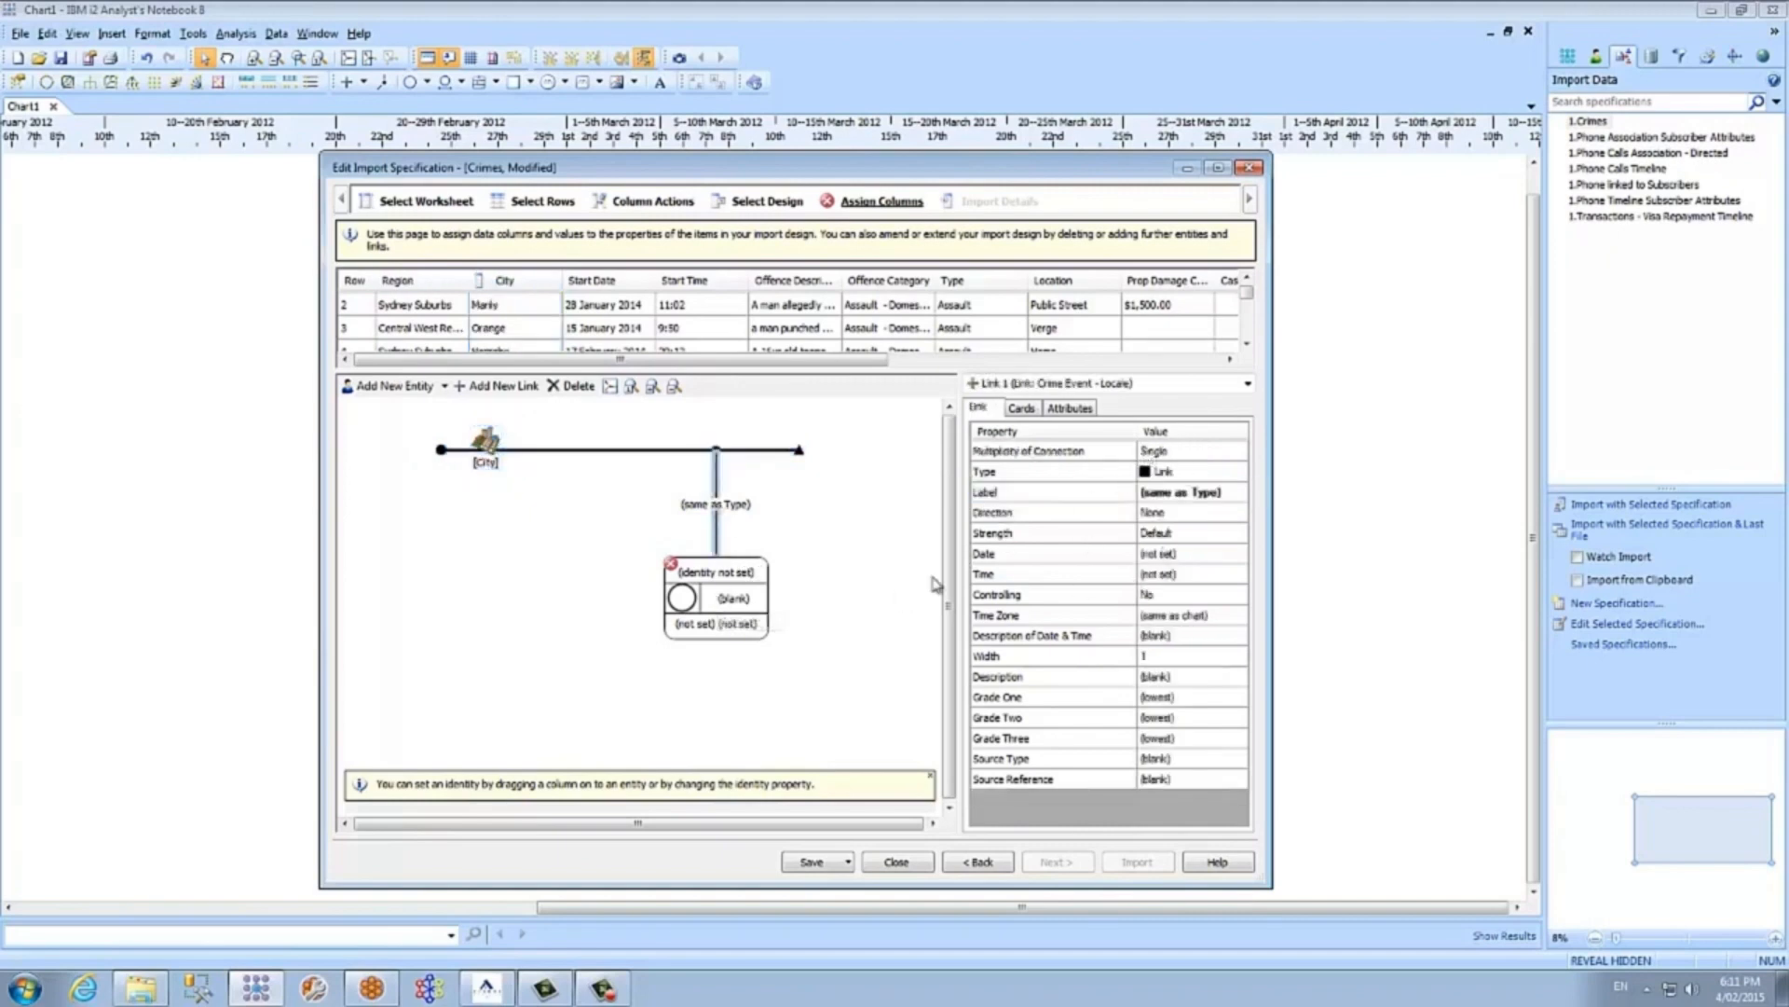
pyautogui.click(712, 585)
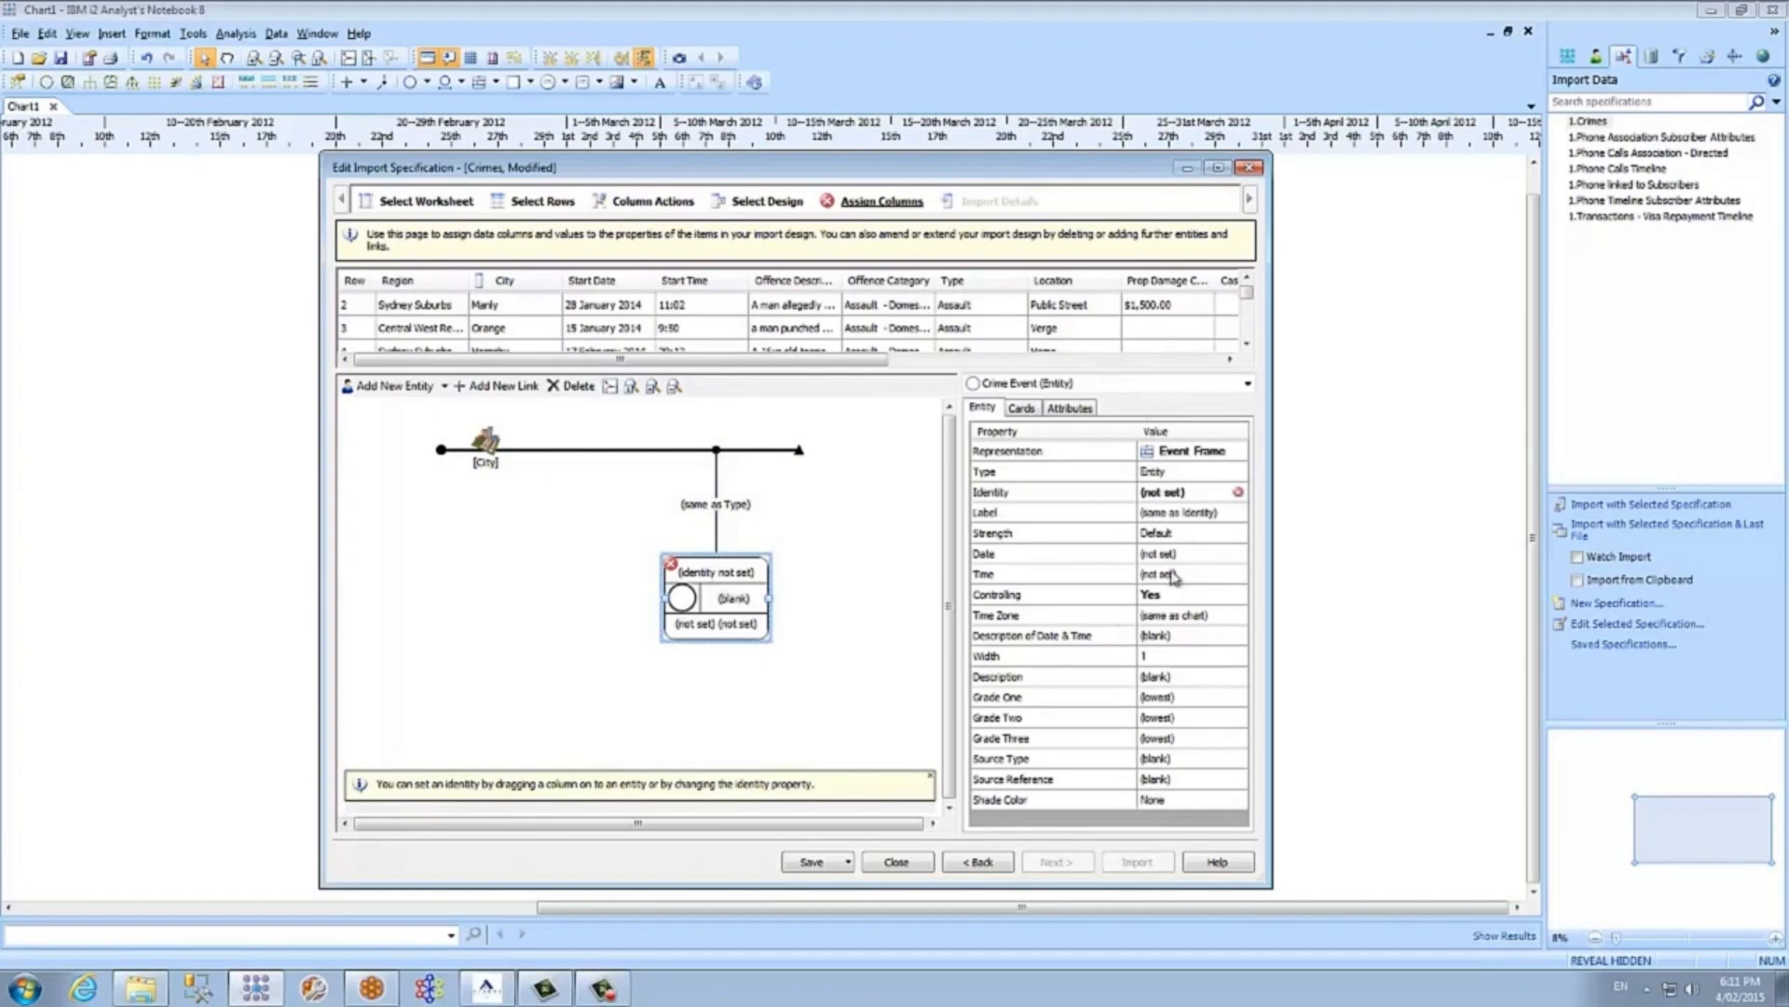
pyautogui.click(912, 862)
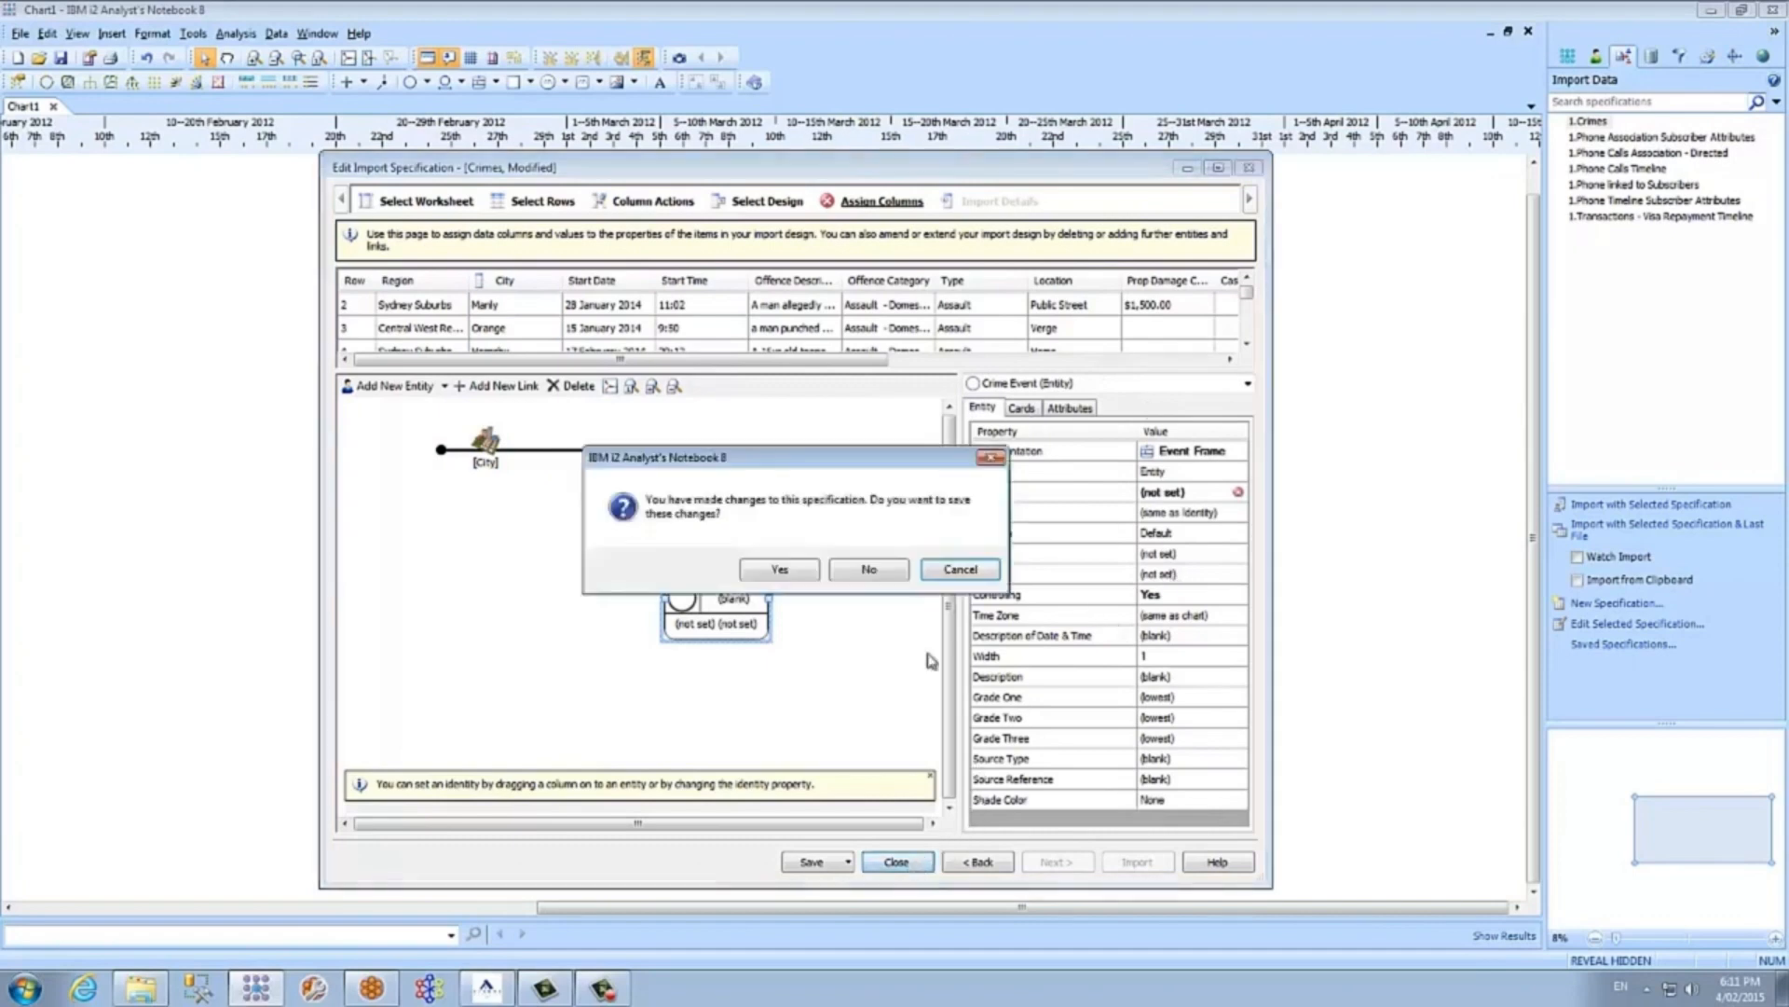
pyautogui.click(851, 569)
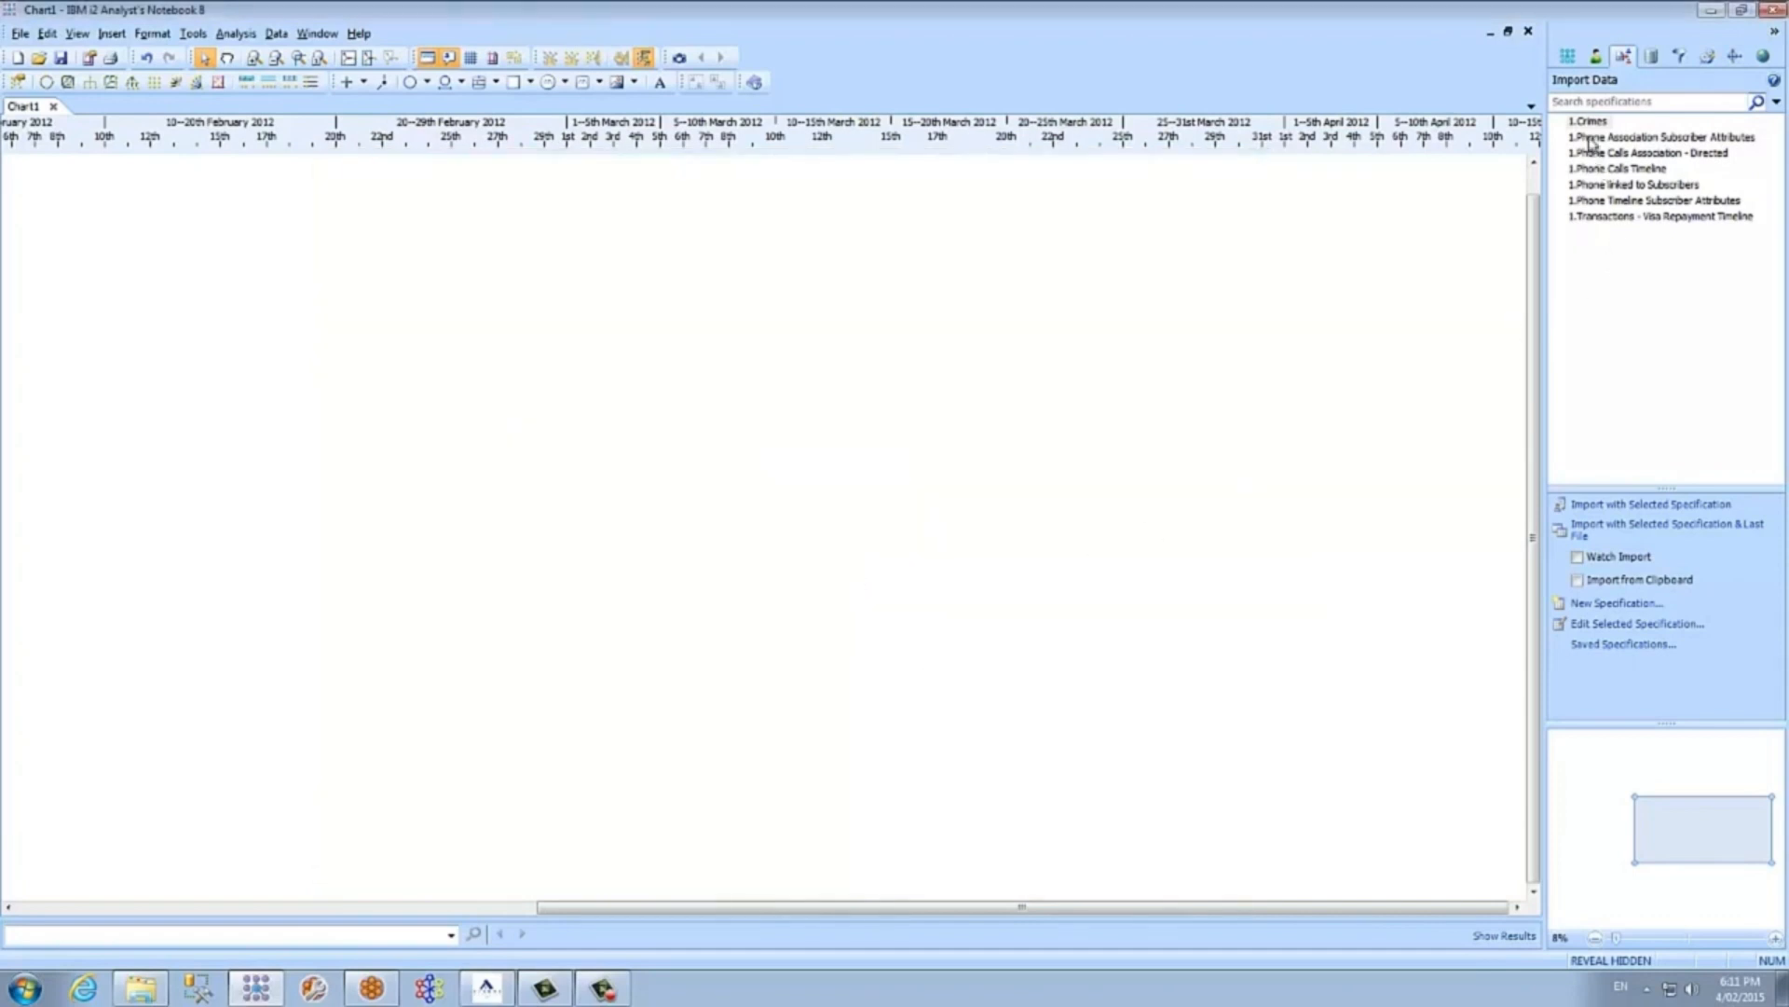
# - Open the saved 1.Crimes specification for editing, with an enlarged window and the theme line moved further above the event frame
pyautogui.click(1595, 126)
pyautogui.rightClick(1595, 131)
pyautogui.click(1622, 142)
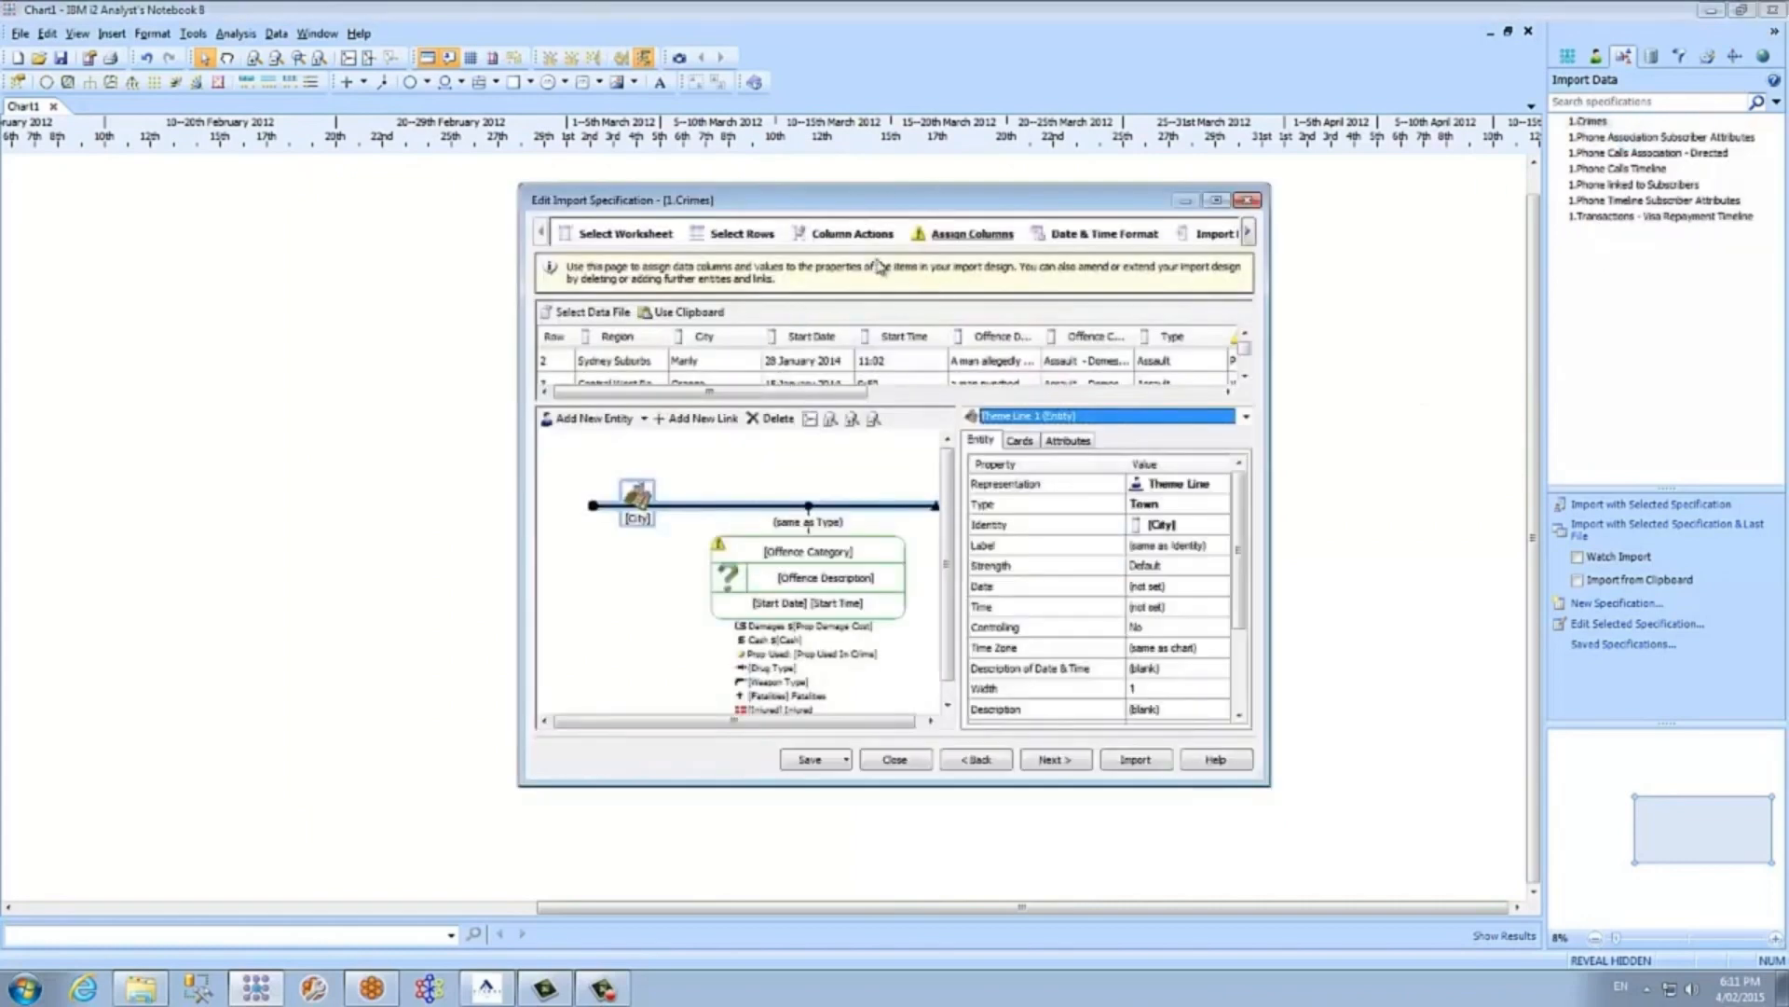
pyautogui.moveTo(873, 211); pyautogui.dragTo(733, 182)
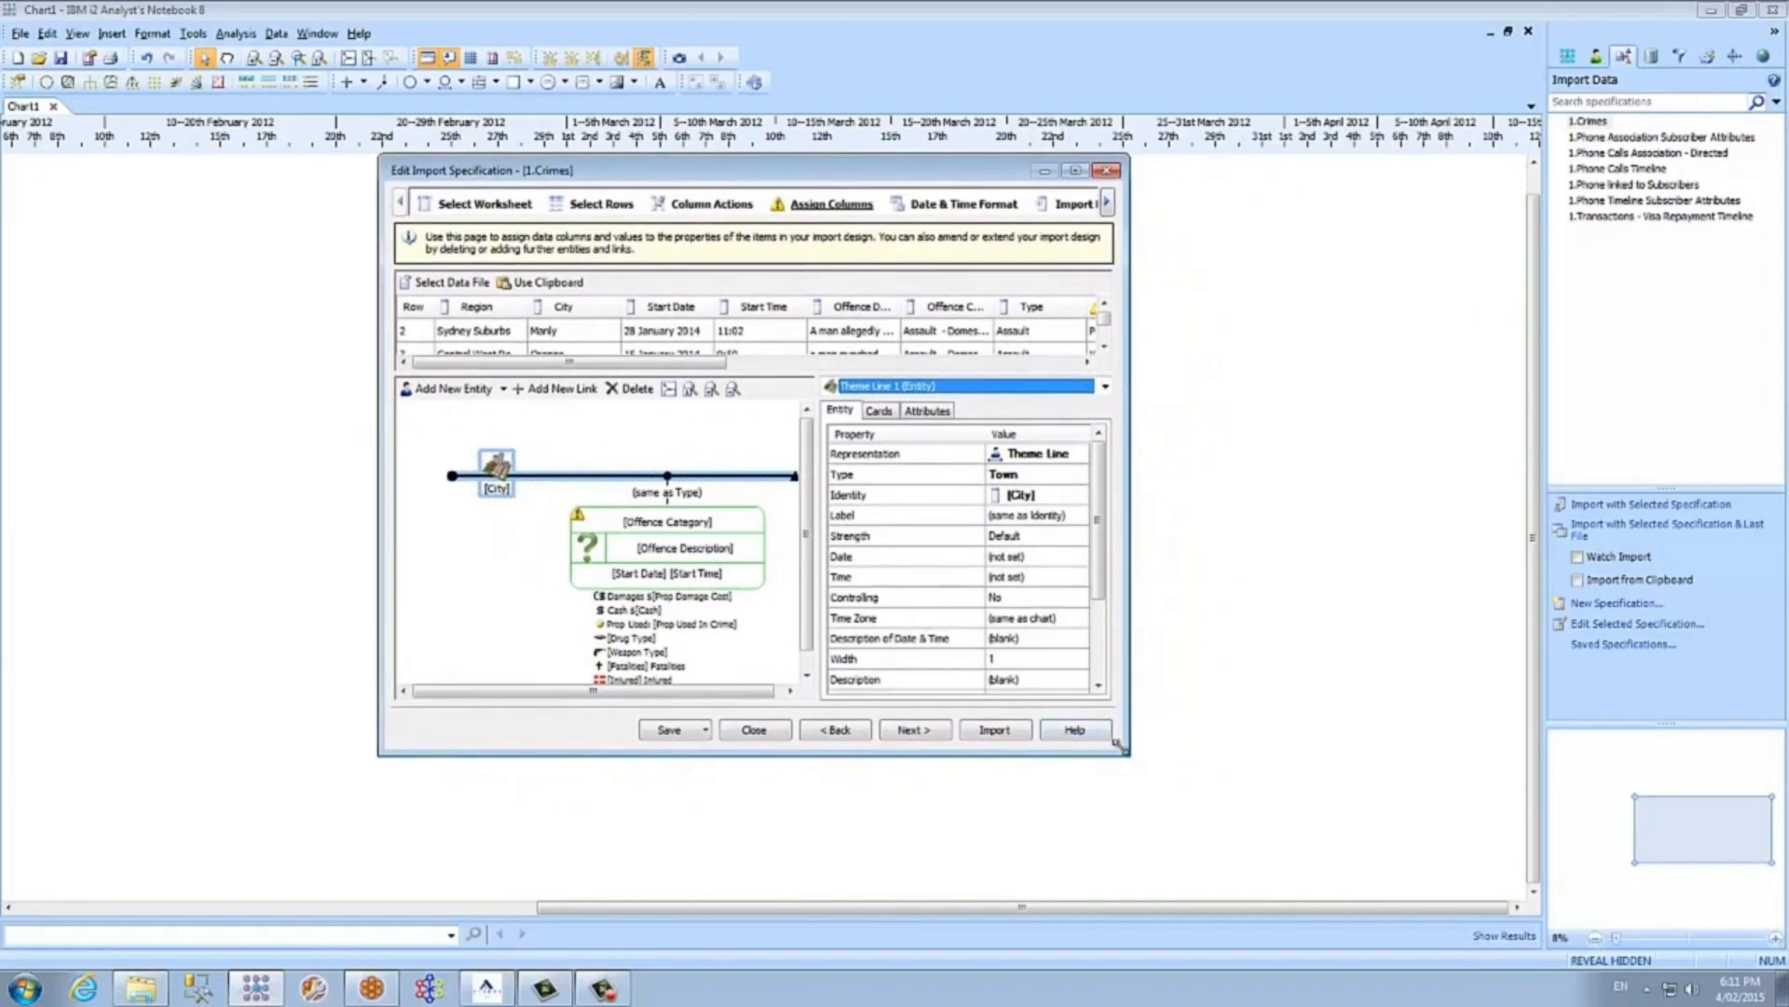
pyautogui.moveTo(1119, 745); pyautogui.dragTo(1327, 844)
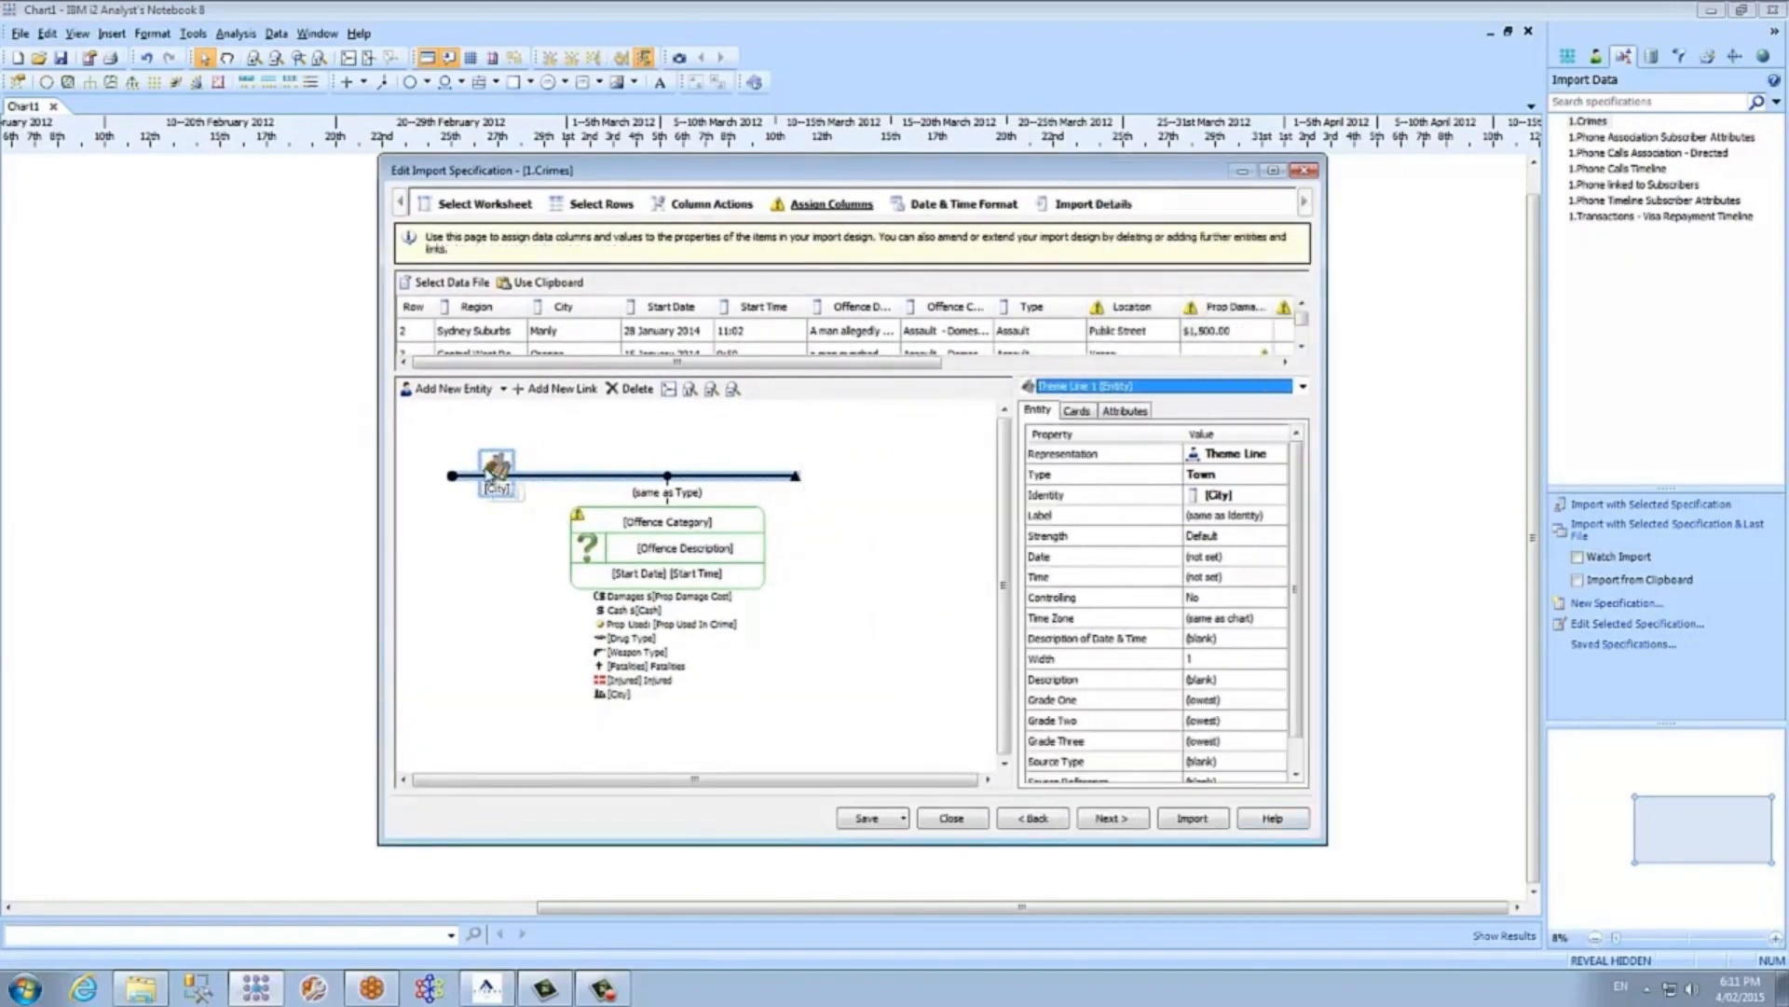
pyautogui.moveTo(497, 466); pyautogui.dragTo(493, 443)
# - Examine the theme line's attributes and the connecting link's type, label, direction, strength, date and time properties
pyautogui.click(1121, 415)
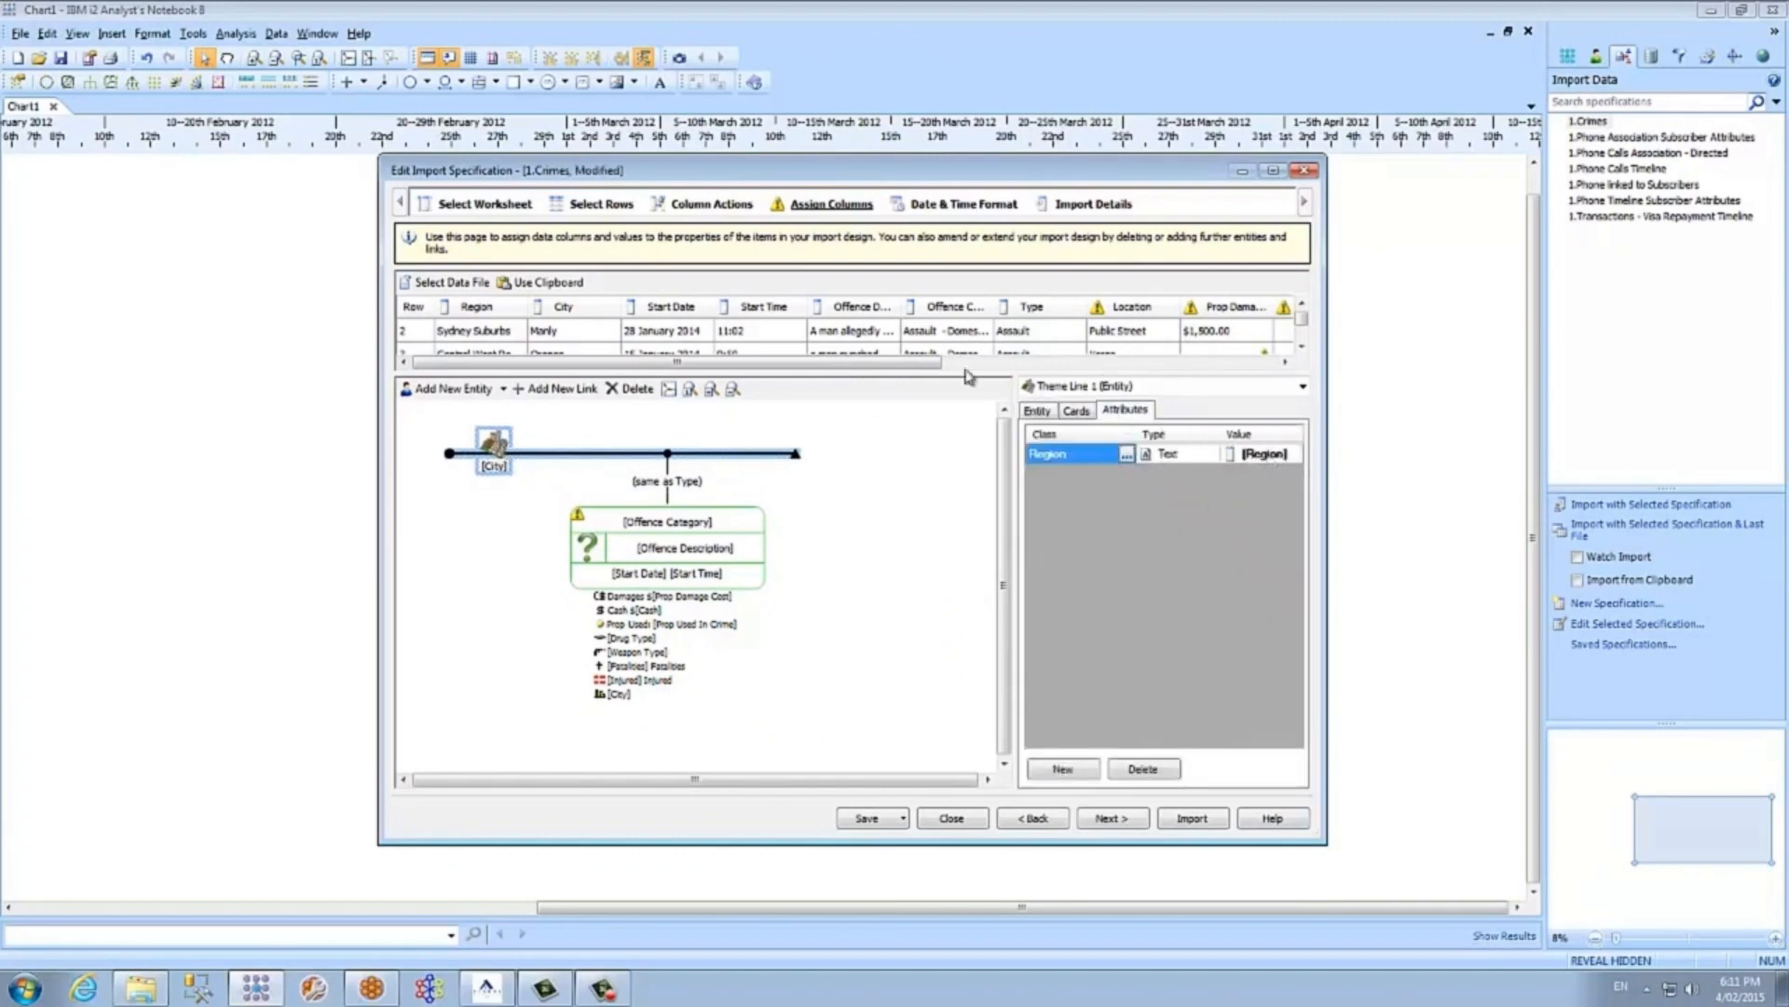
pyautogui.click(669, 488)
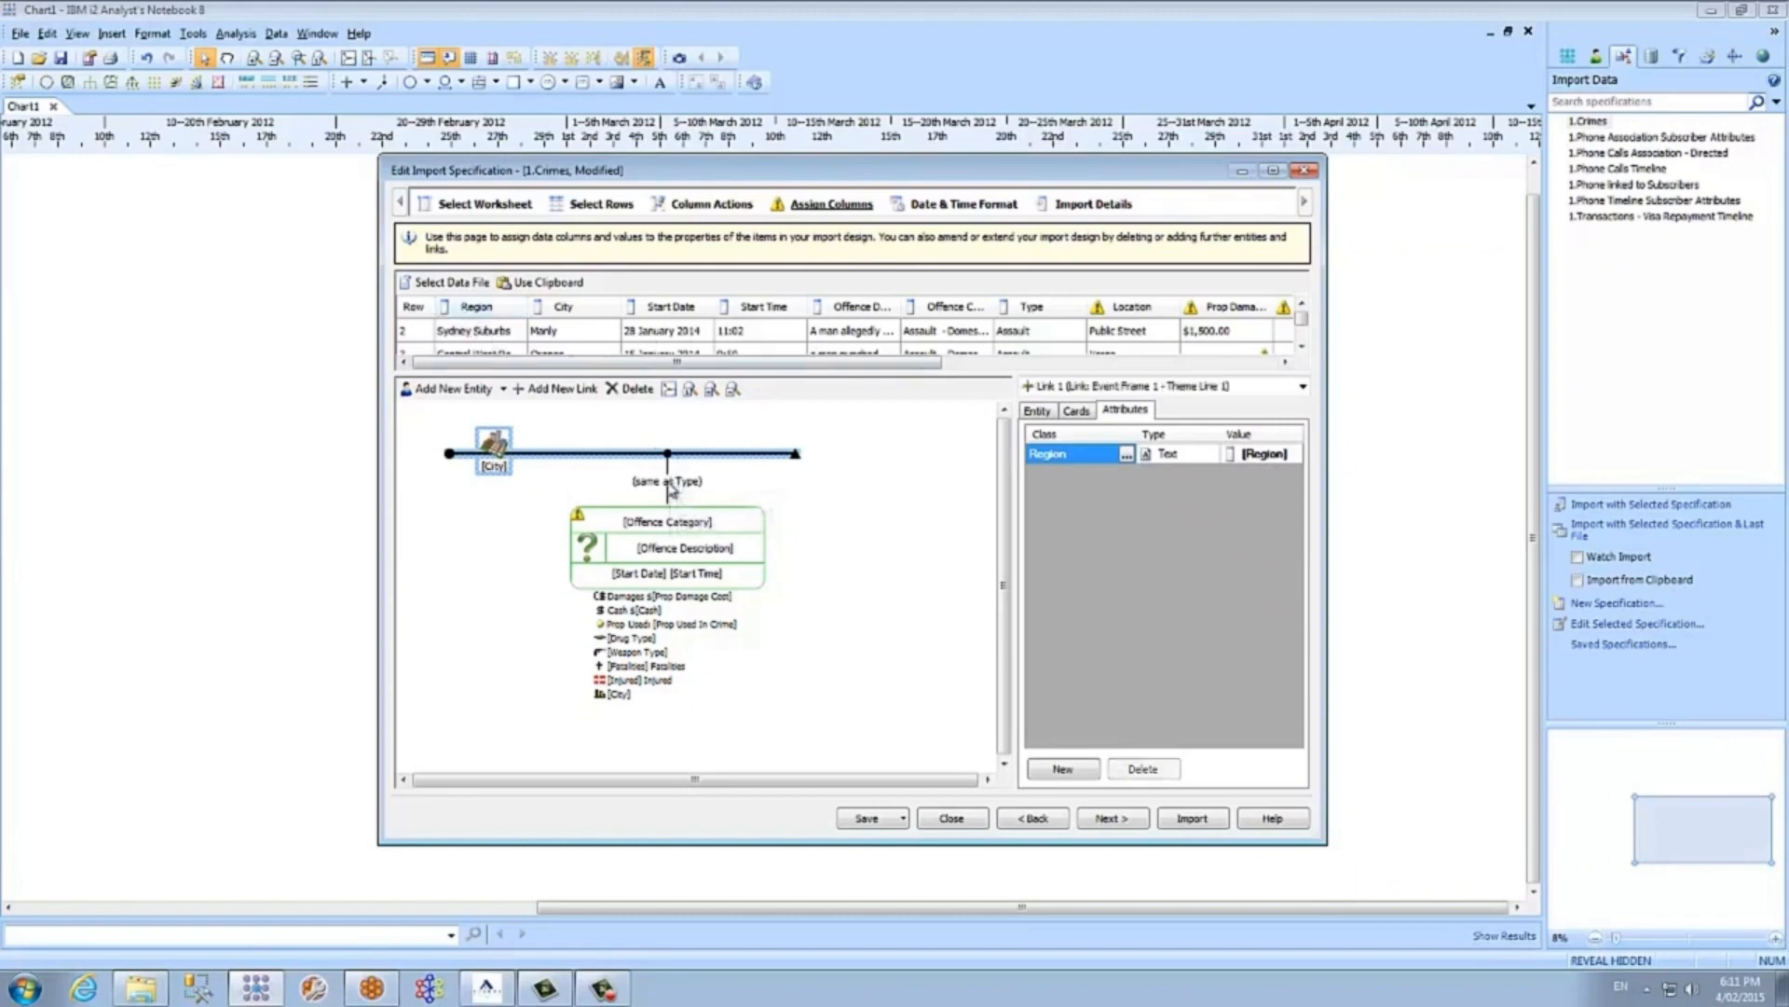
pyautogui.click(1036, 410)
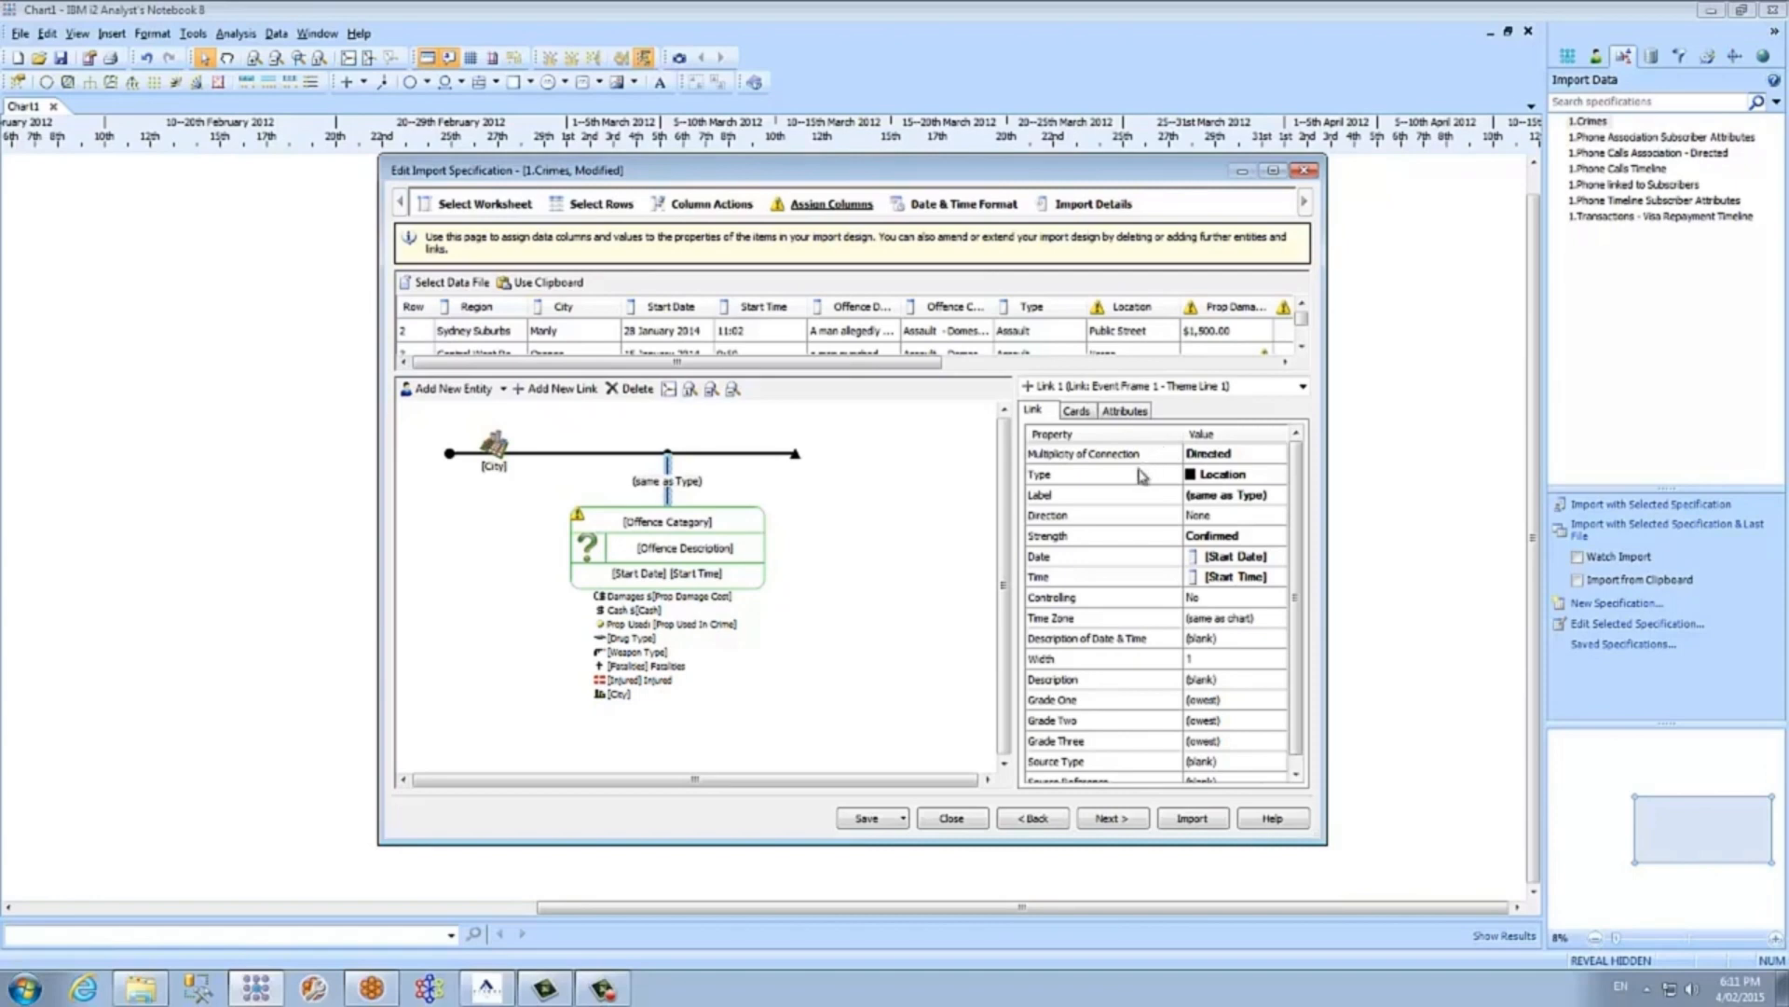
pyautogui.click(1148, 475)
pyautogui.click(1148, 496)
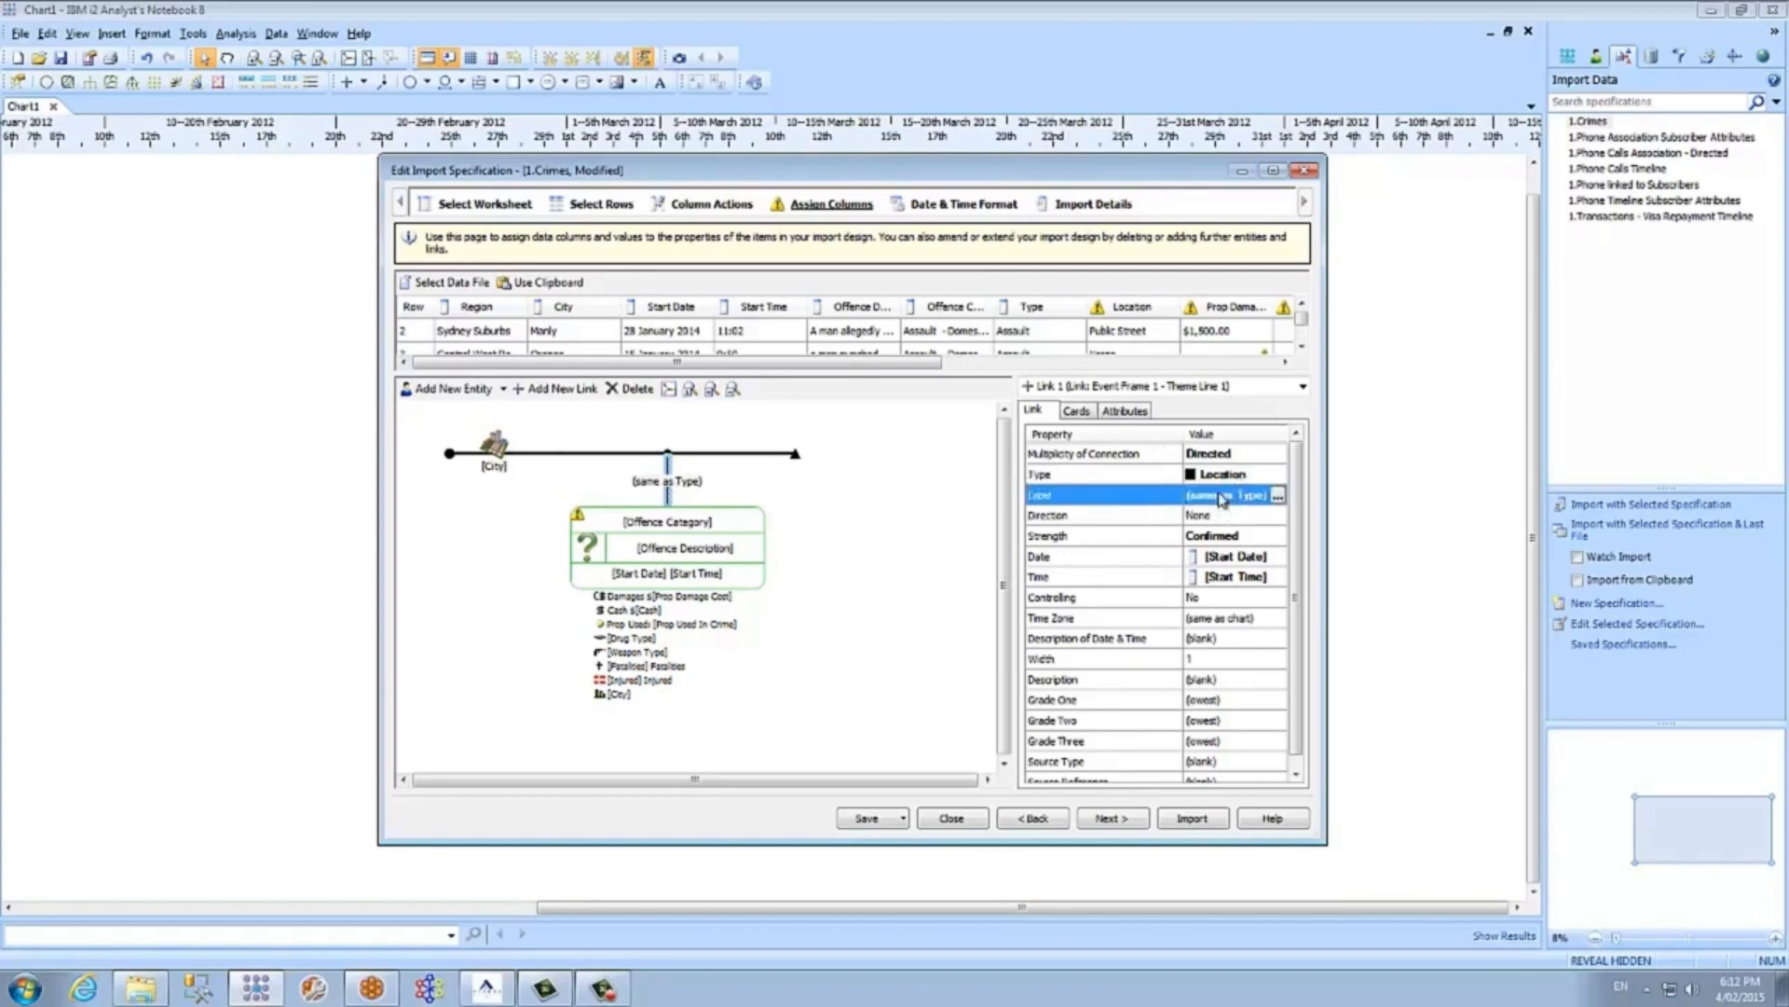
pyautogui.click(1195, 518)
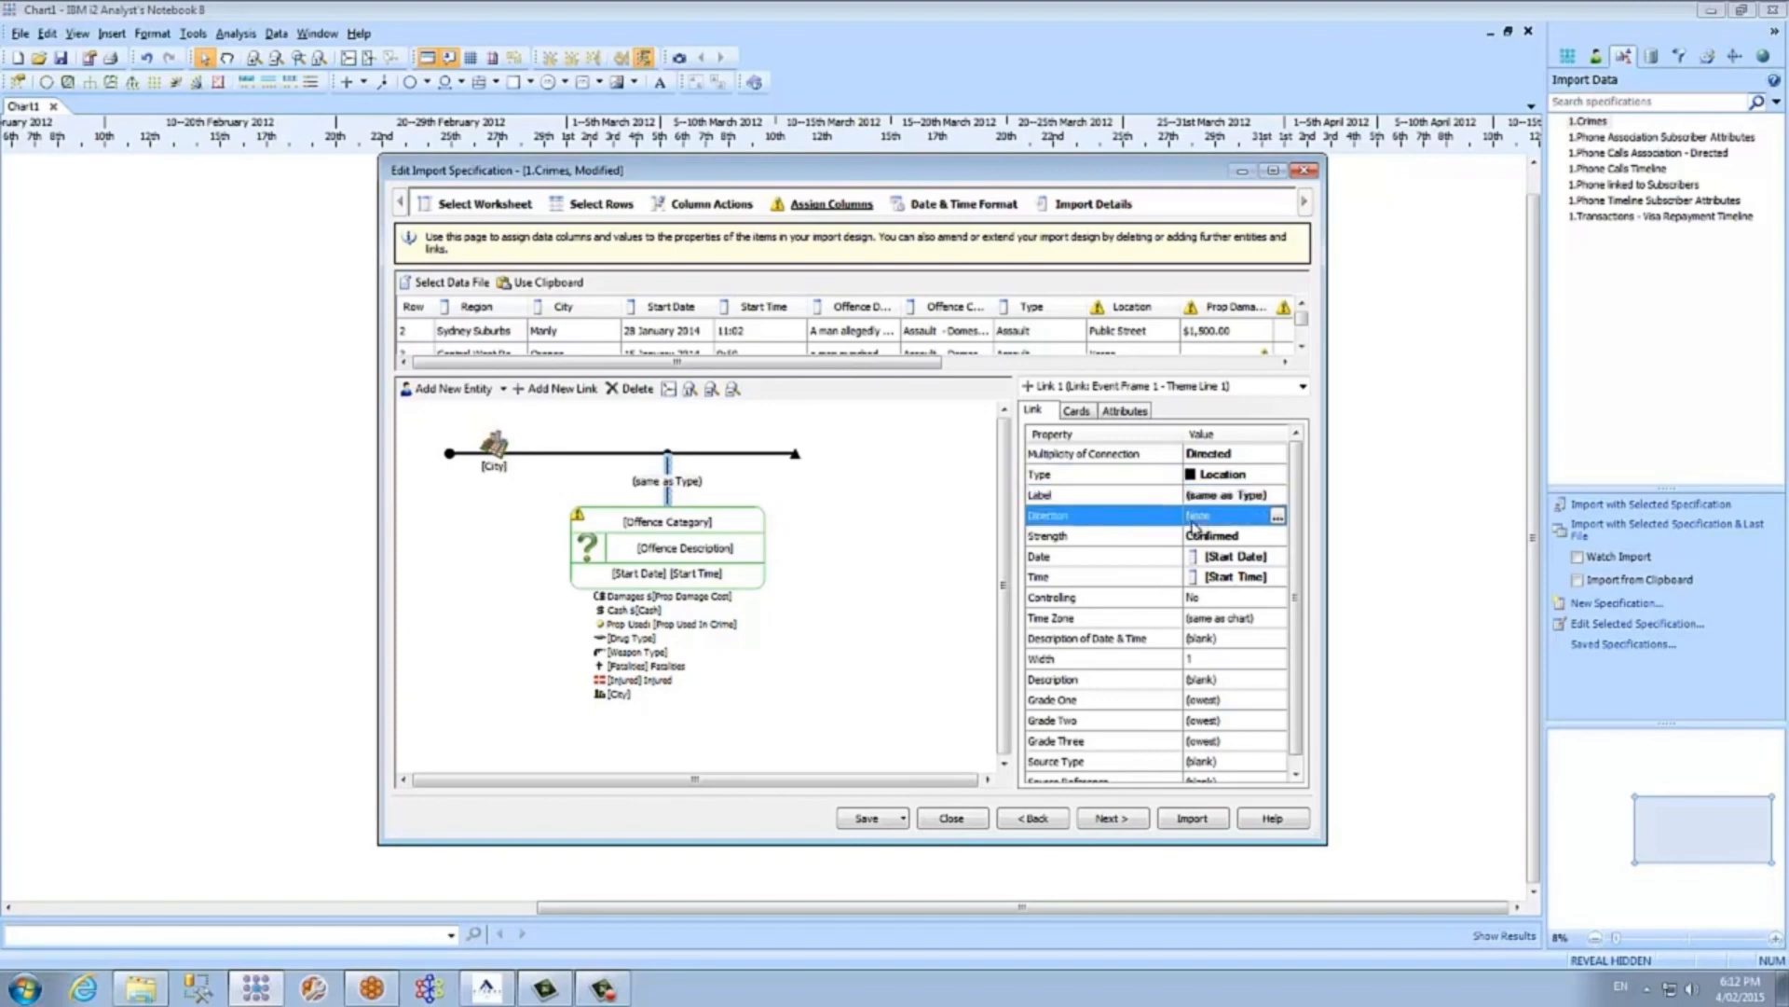
pyautogui.click(1123, 544)
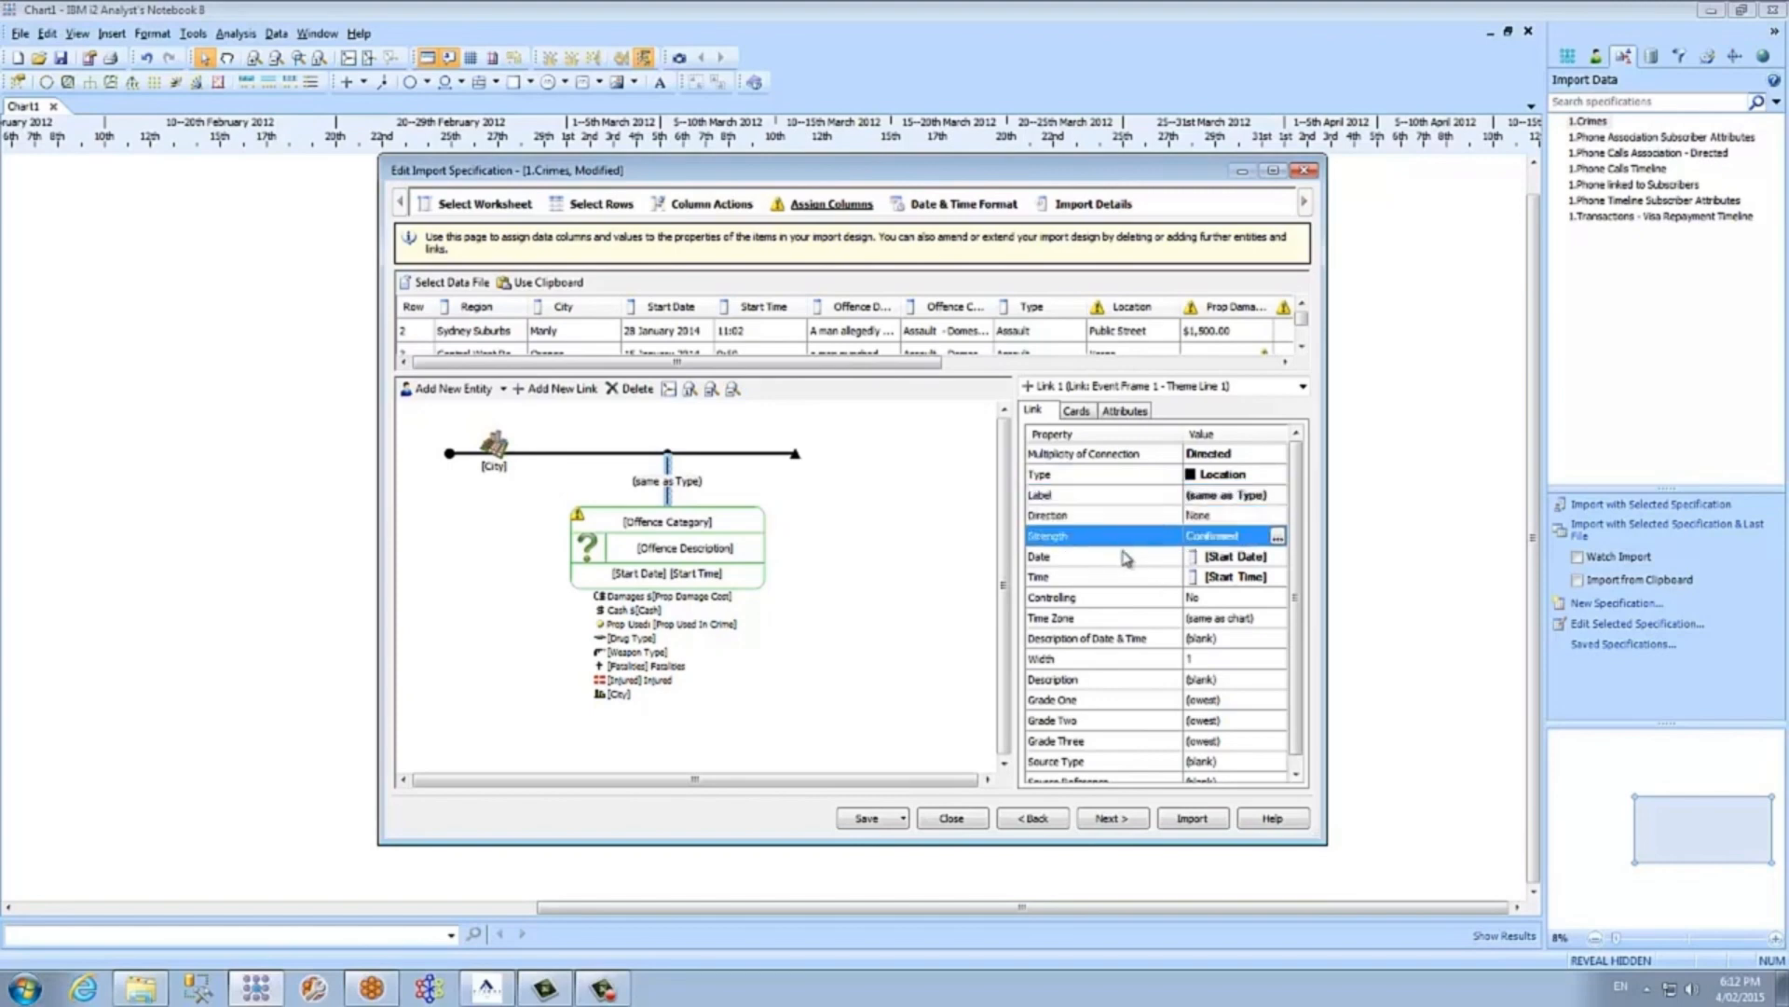
pyautogui.click(1124, 560)
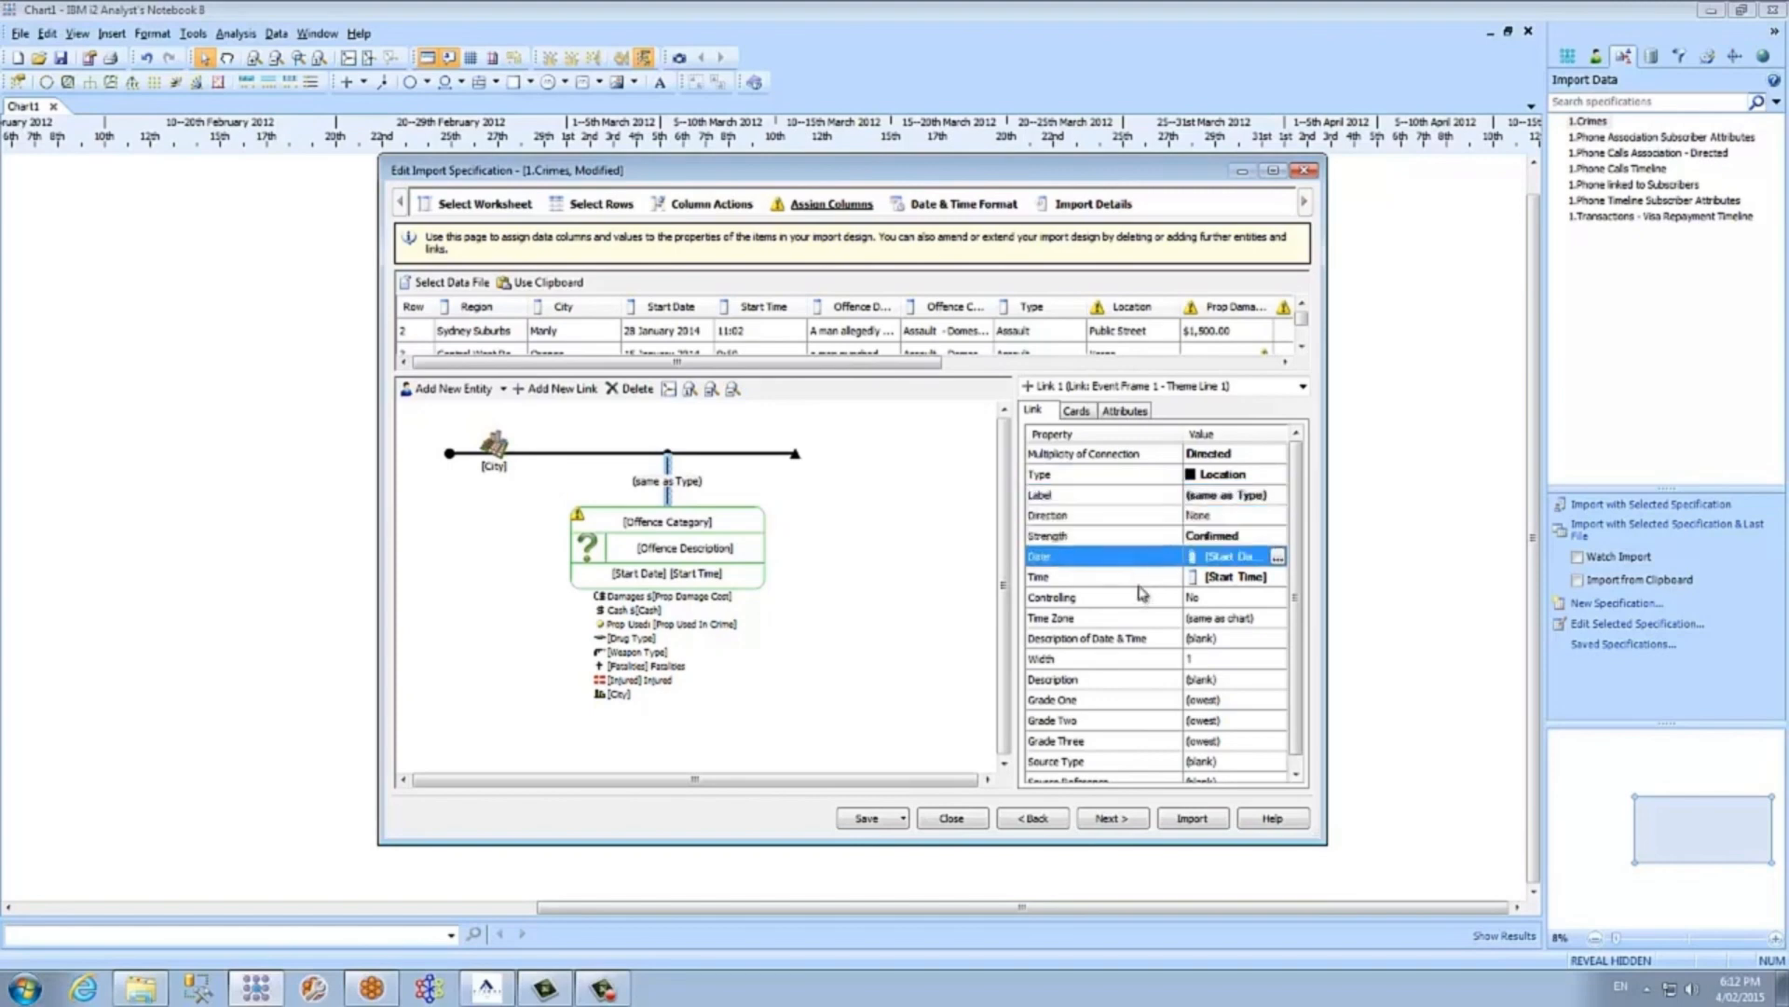
pyautogui.click(1142, 577)
pyautogui.click(1140, 564)
pyautogui.click(1139, 582)
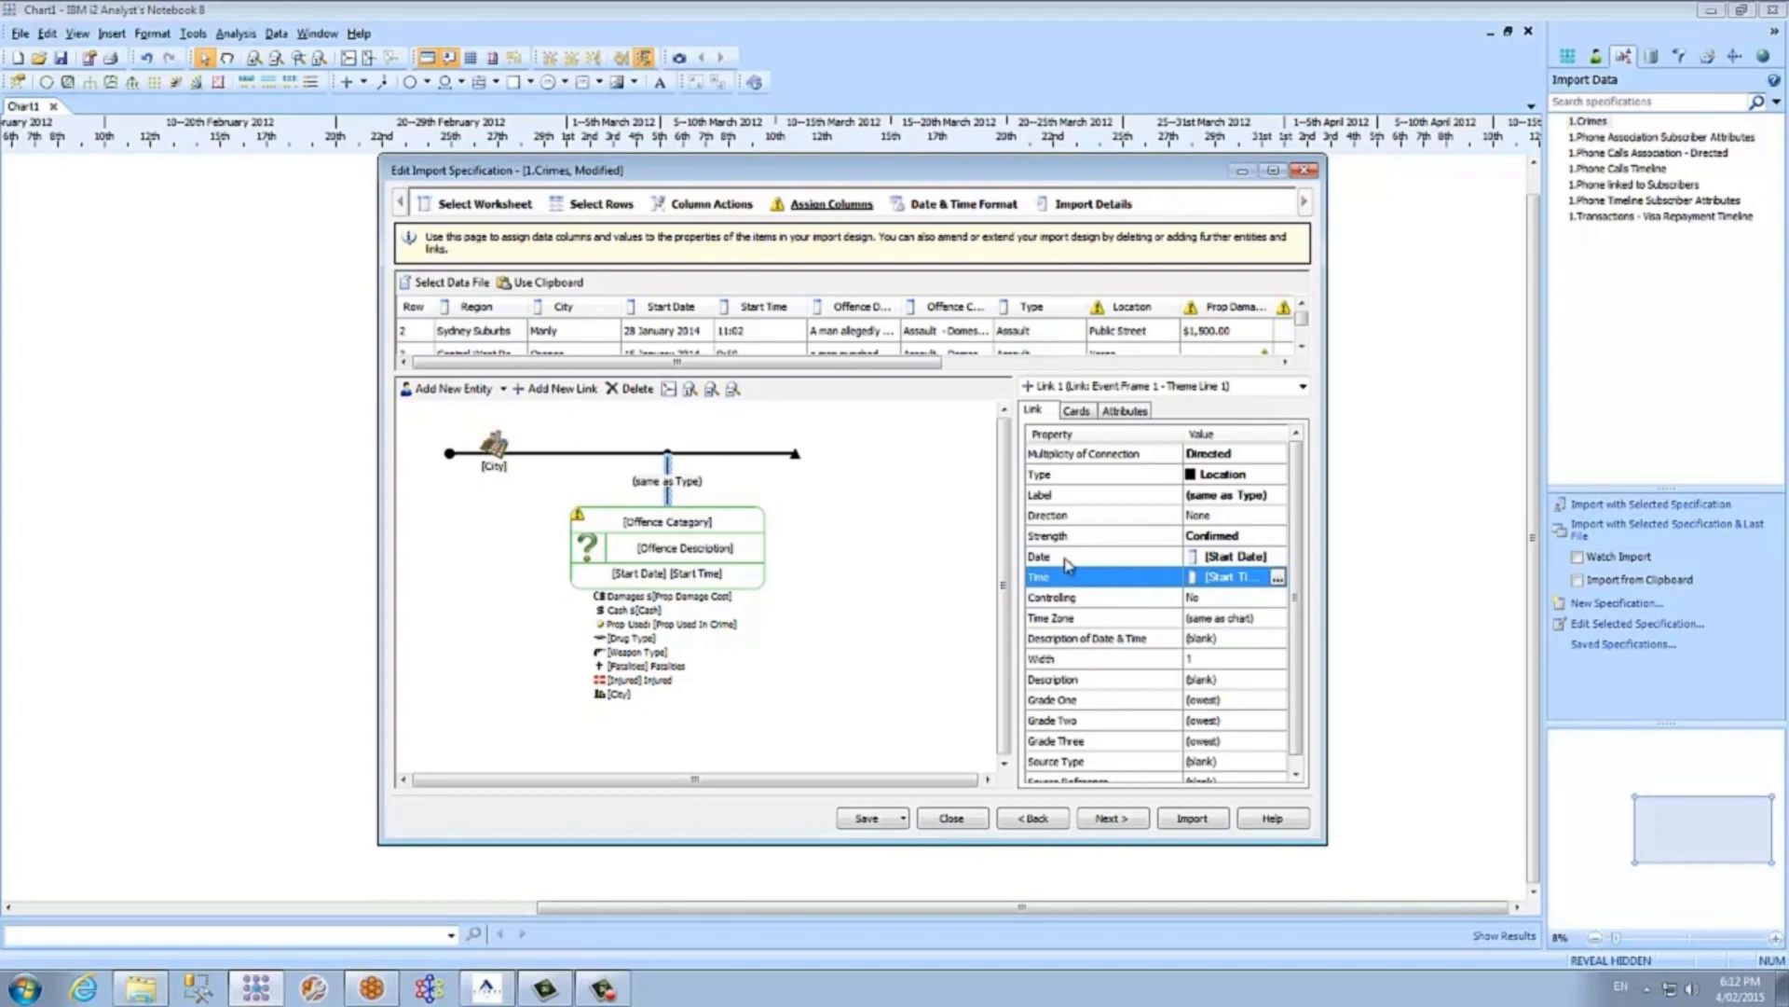
# - Show the event frame's properties with a wider value column, and enlarge the specification window and its data preview
pyautogui.click(660, 553)
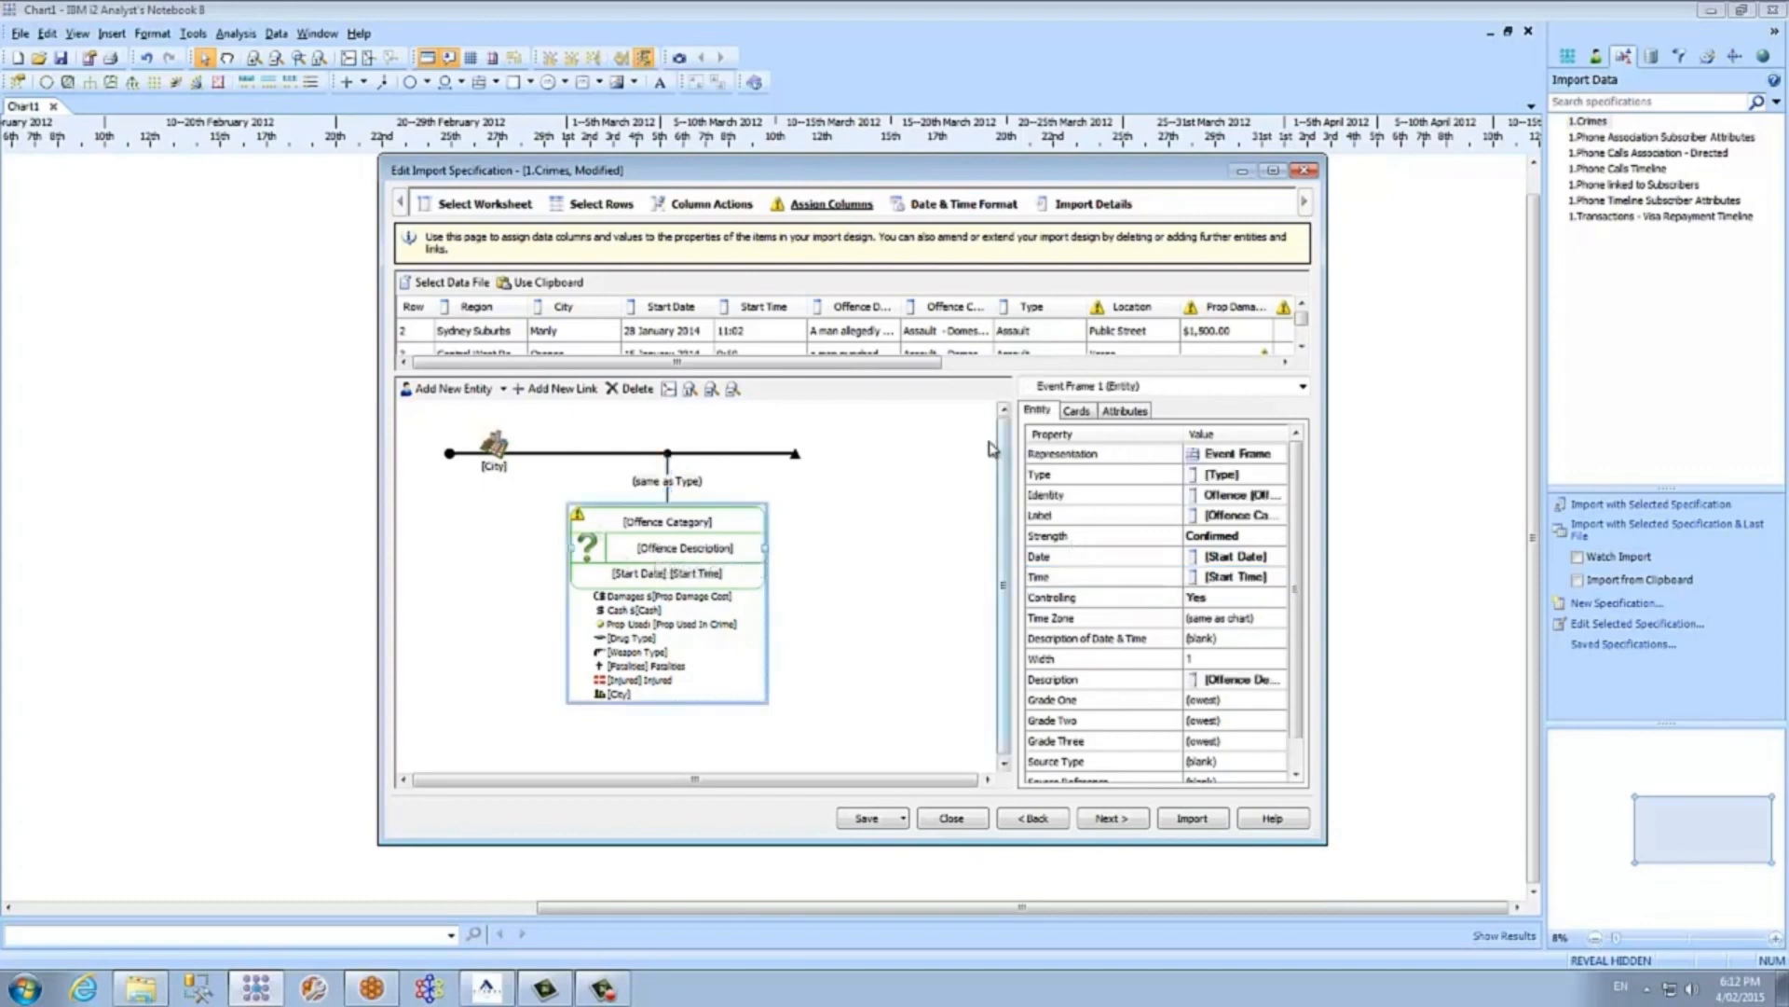
pyautogui.moveTo(1017, 432); pyautogui.dragTo(843, 431)
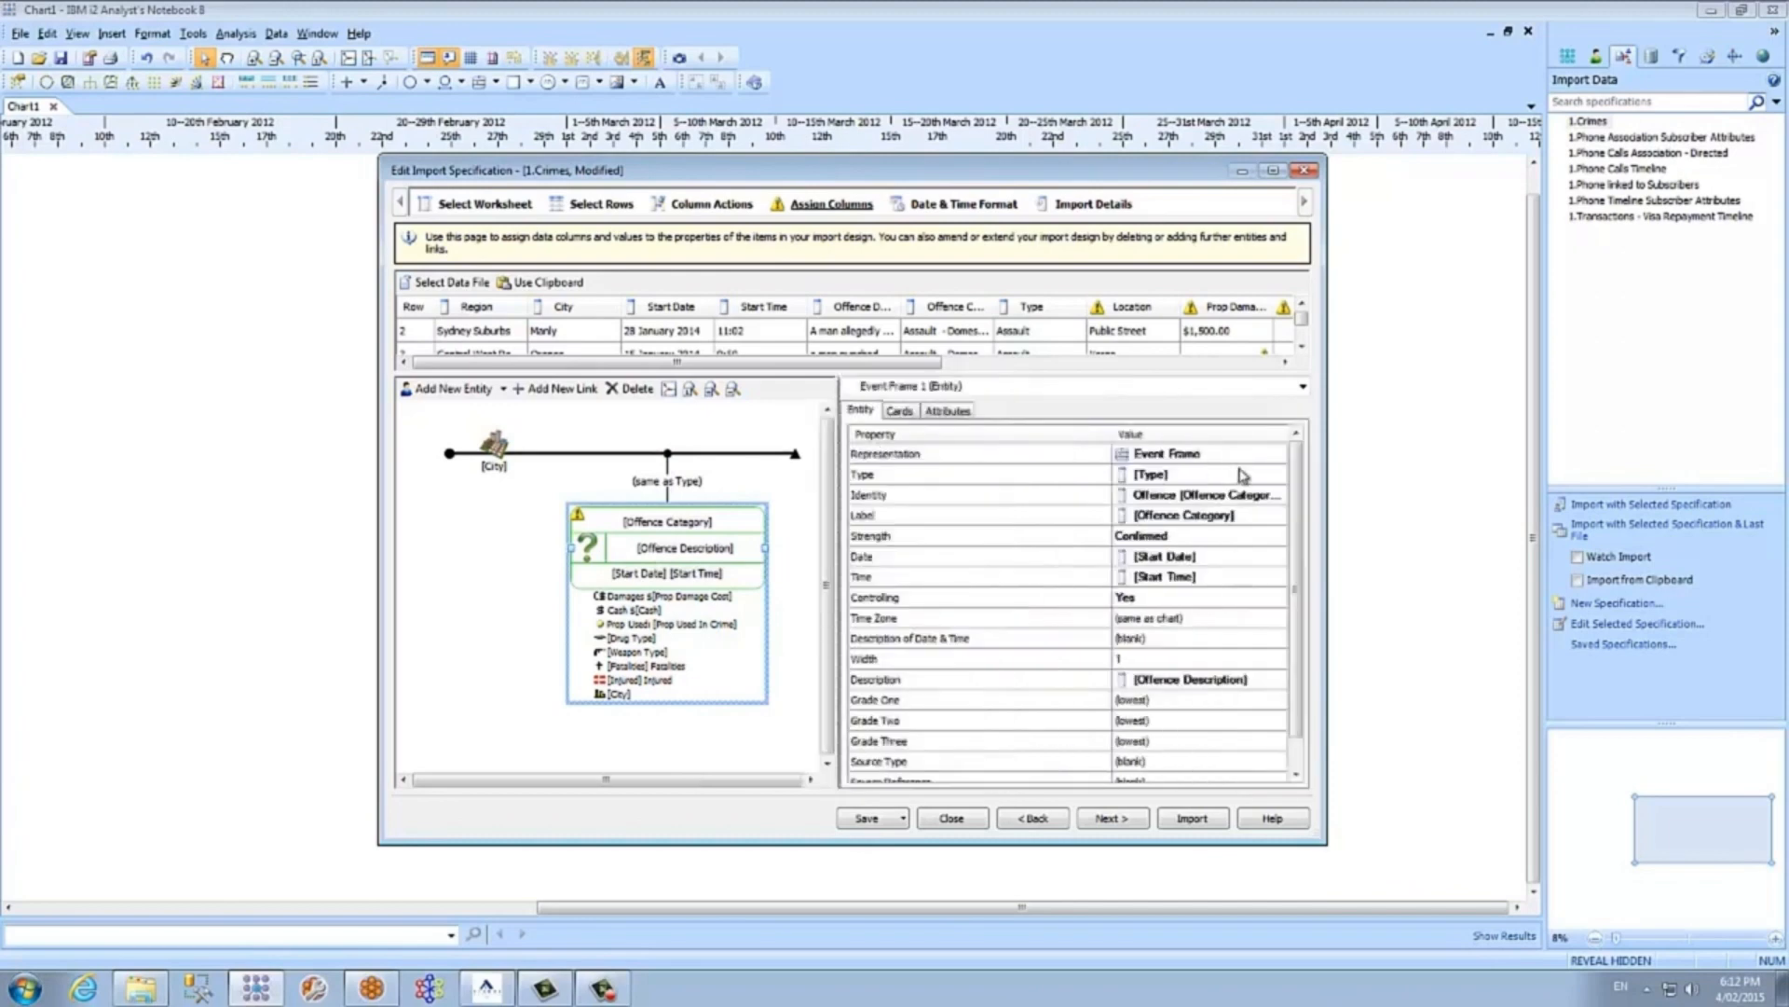
pyautogui.moveTo(1106, 434); pyautogui.dragTo(950, 433)
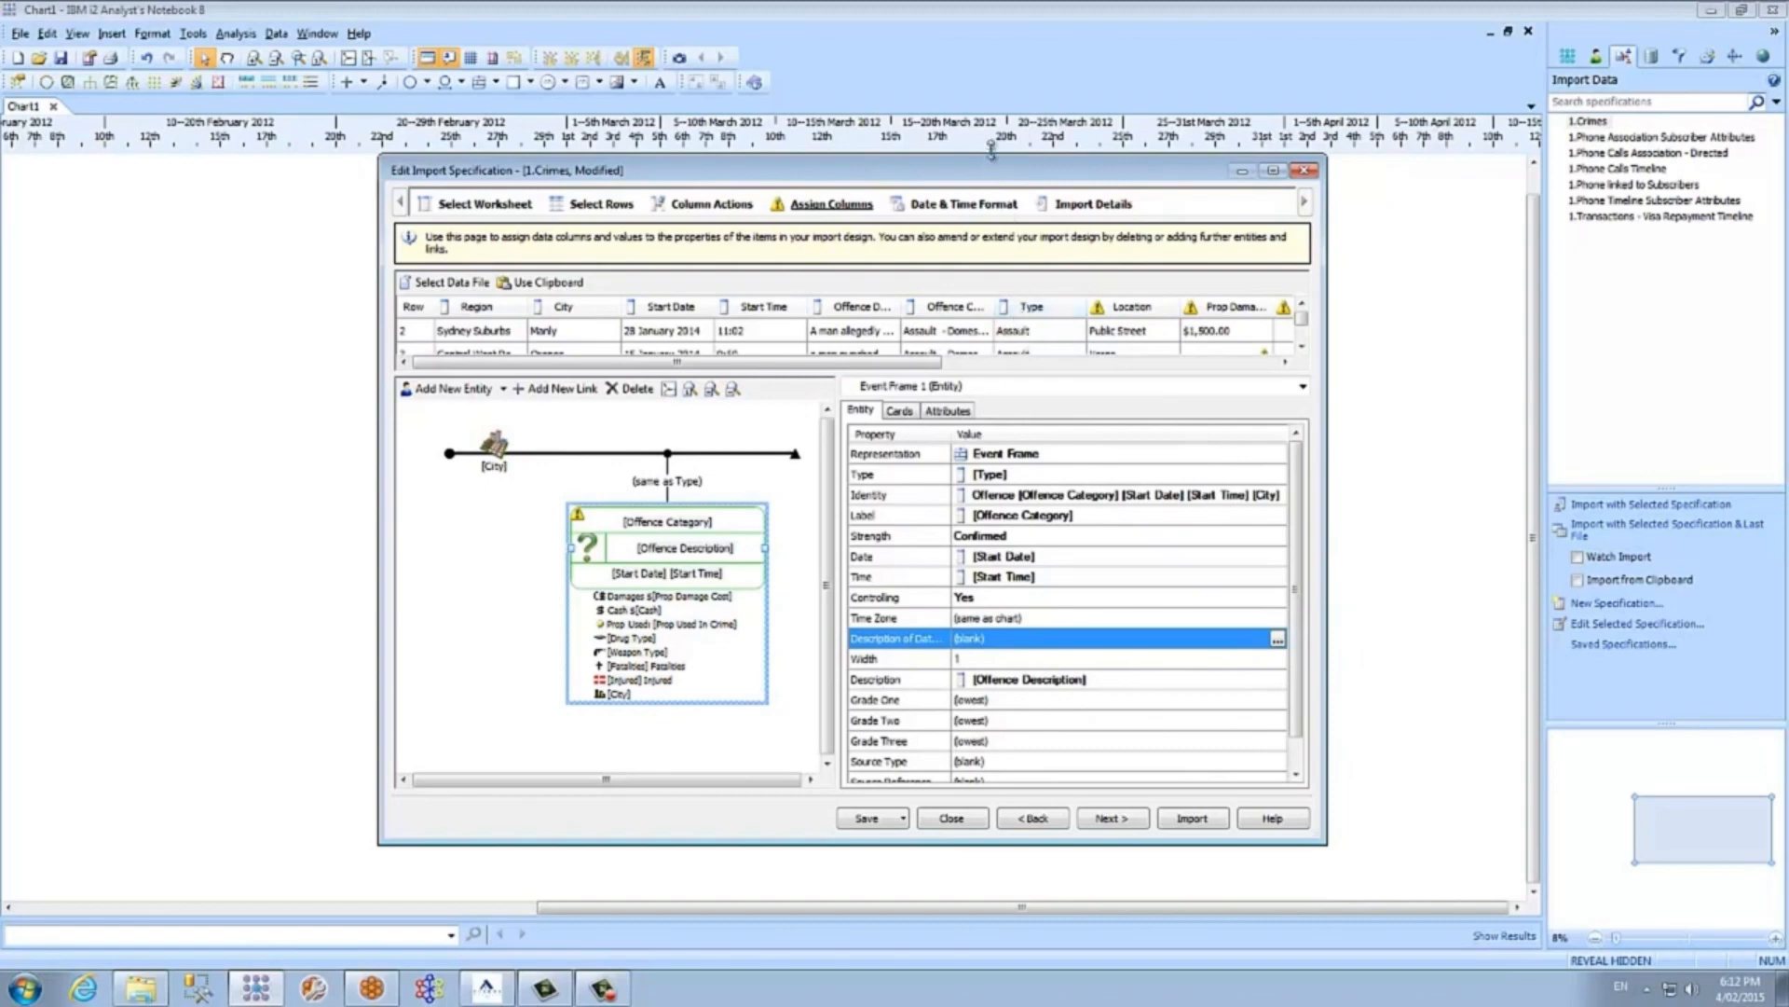
pyautogui.moveTo(990, 151); pyautogui.dragTo(994, 87)
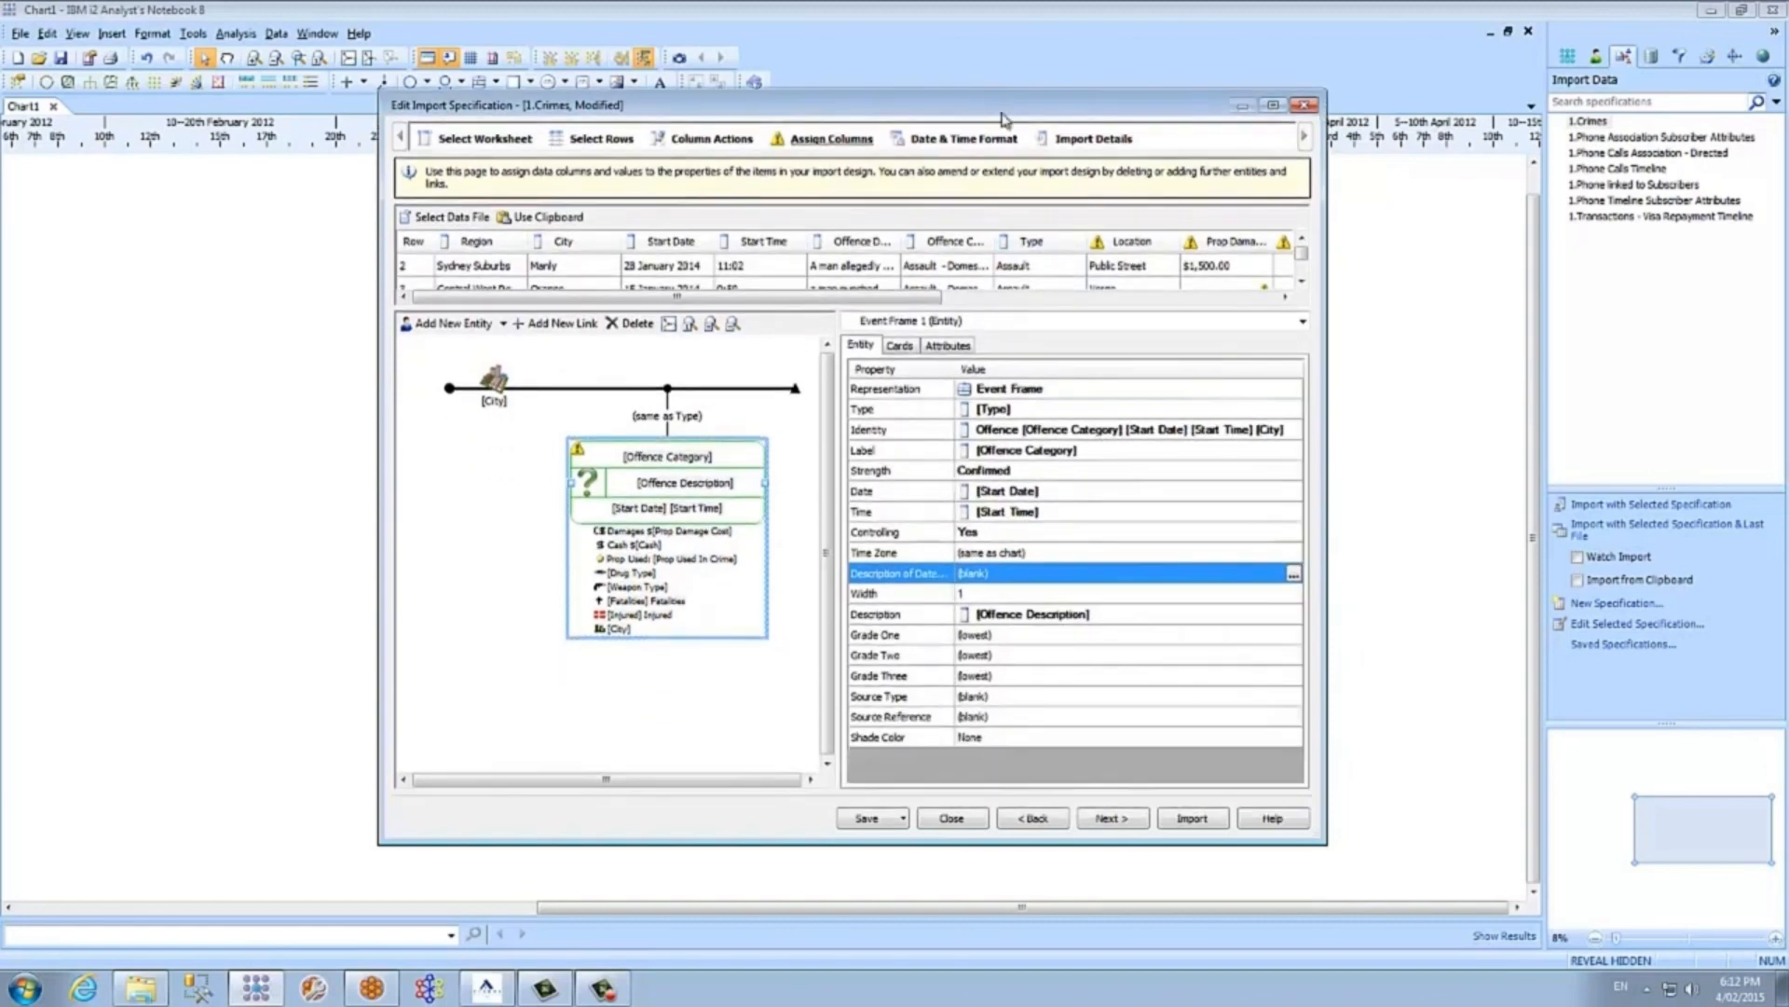
pyautogui.click(1000, 320)
pyautogui.click(997, 316)
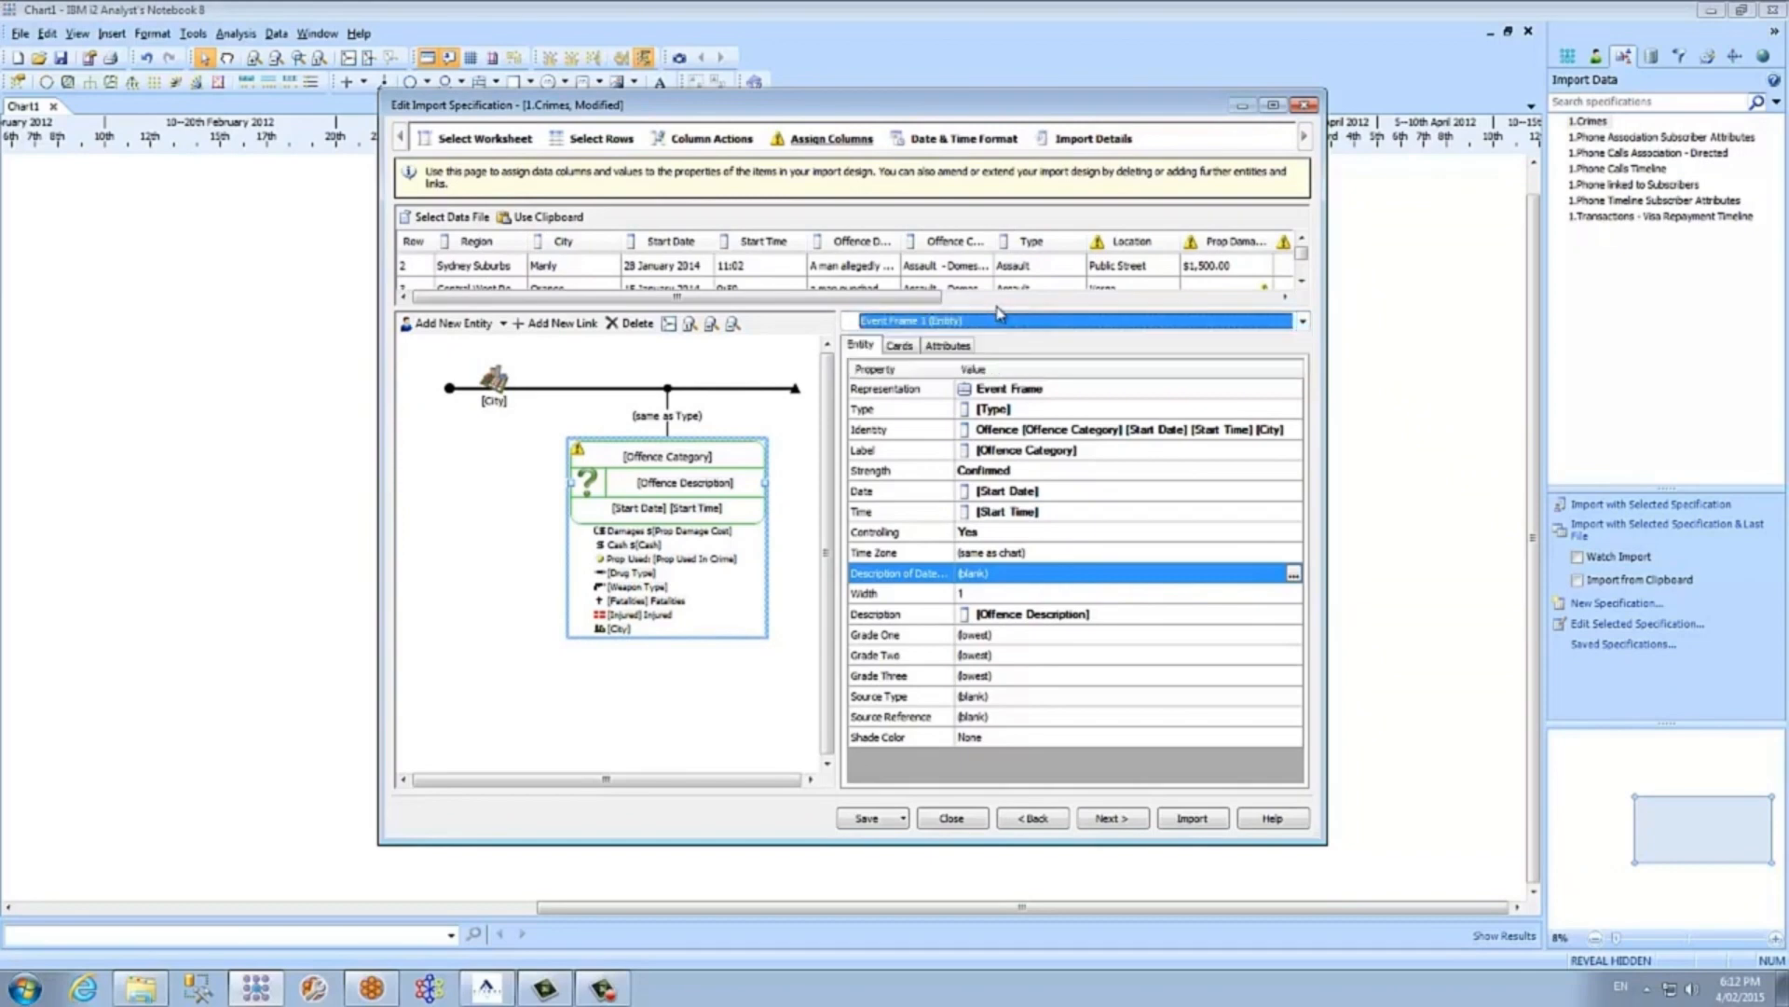
pyautogui.moveTo(1000, 306); pyautogui.dragTo(1000, 354)
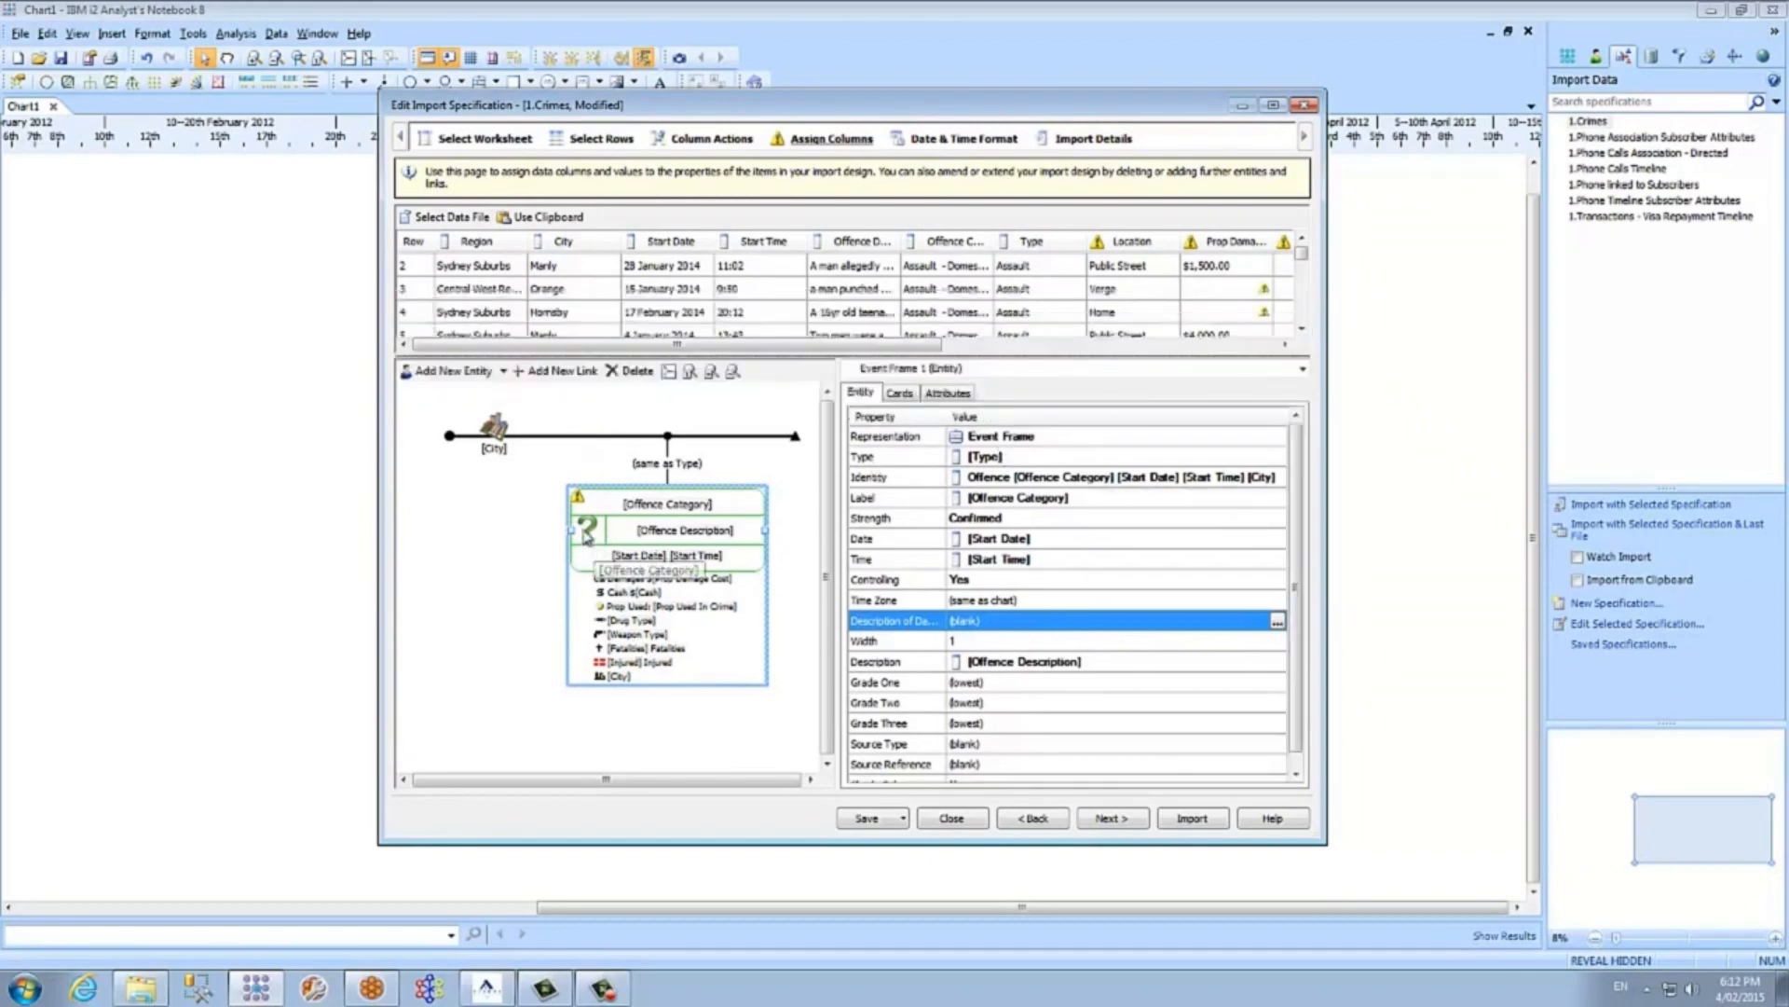
# - Inspect which columns make up the event frame's identity, and leave the definition without changes
pyautogui.click(1016, 480)
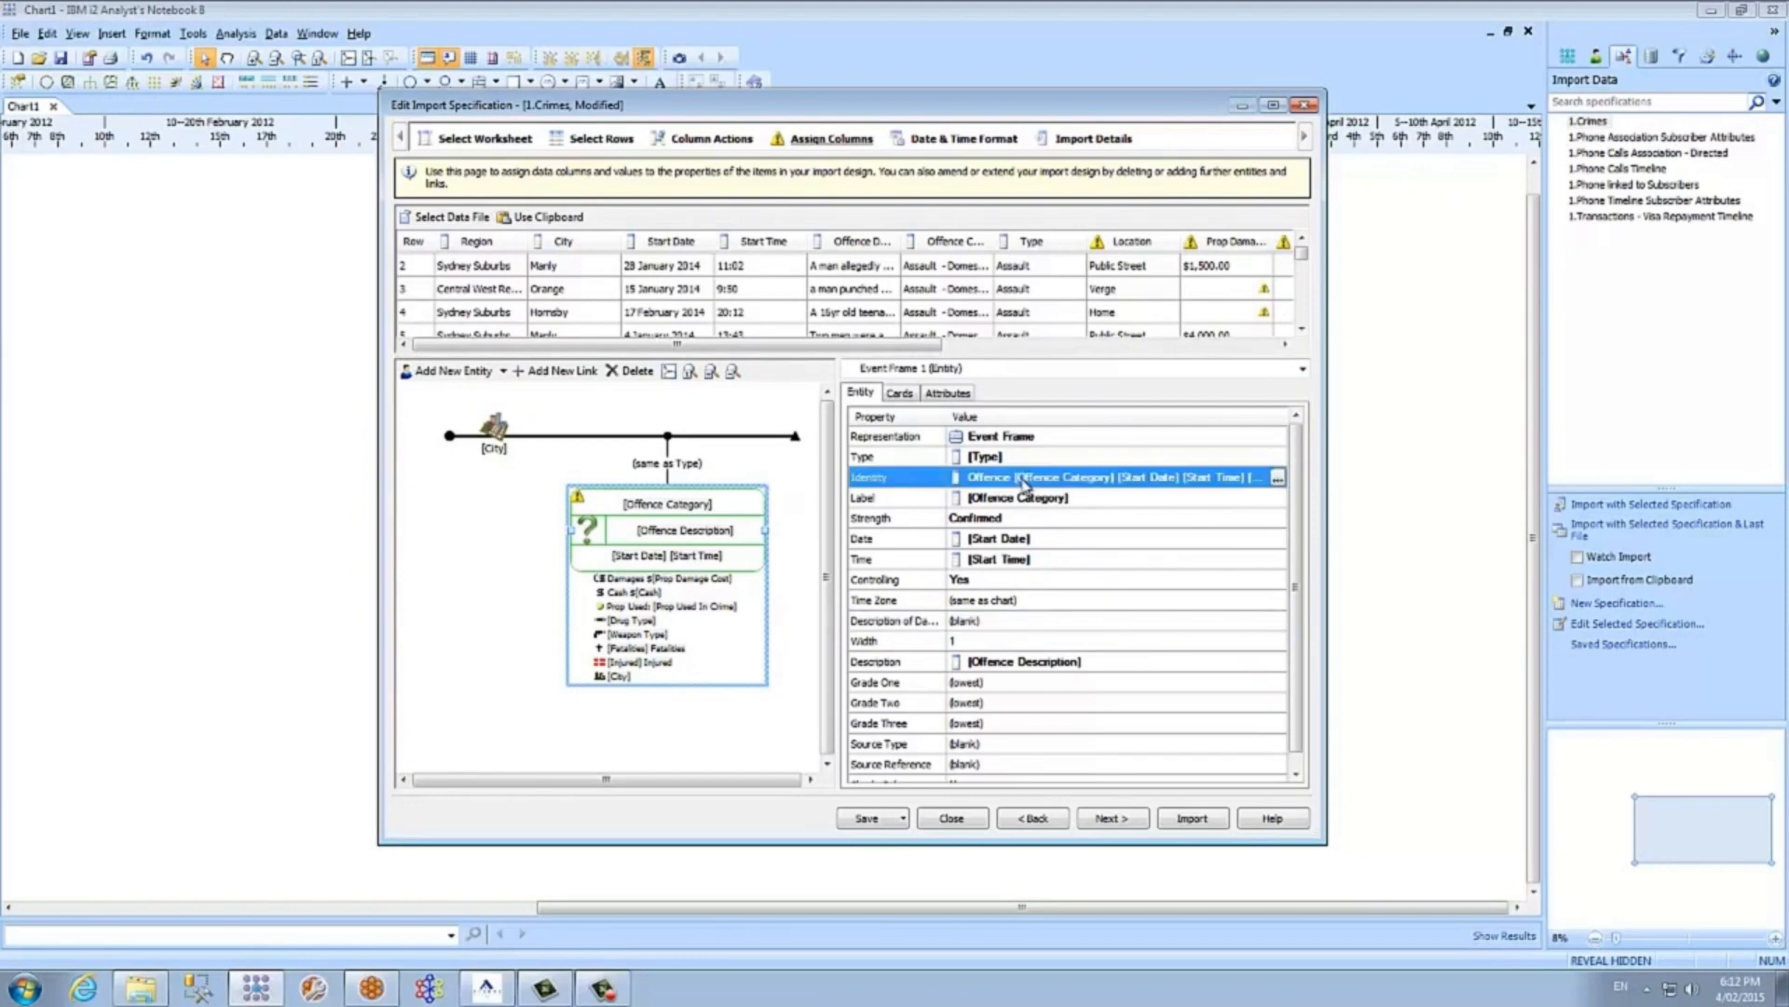
pyautogui.click(1278, 477)
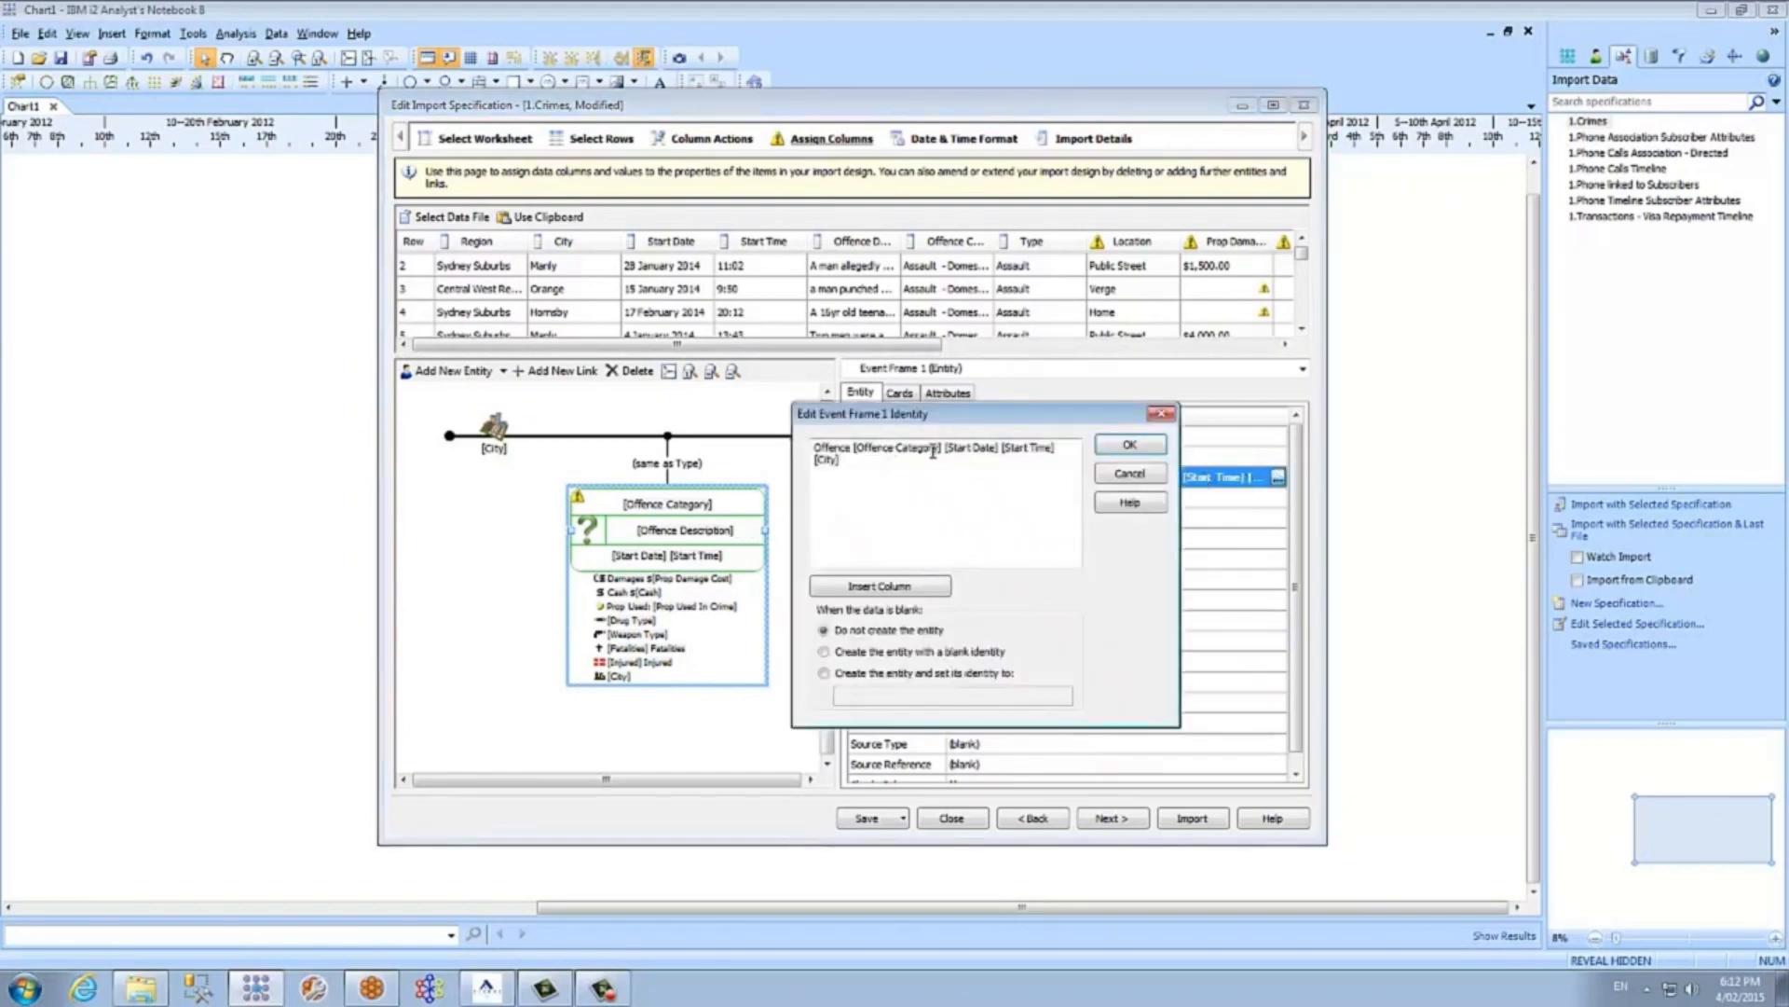
pyautogui.moveTo(933, 451); pyautogui.dragTo(1000, 449)
pyautogui.click(1022, 449)
pyautogui.doubleClick(1022, 448)
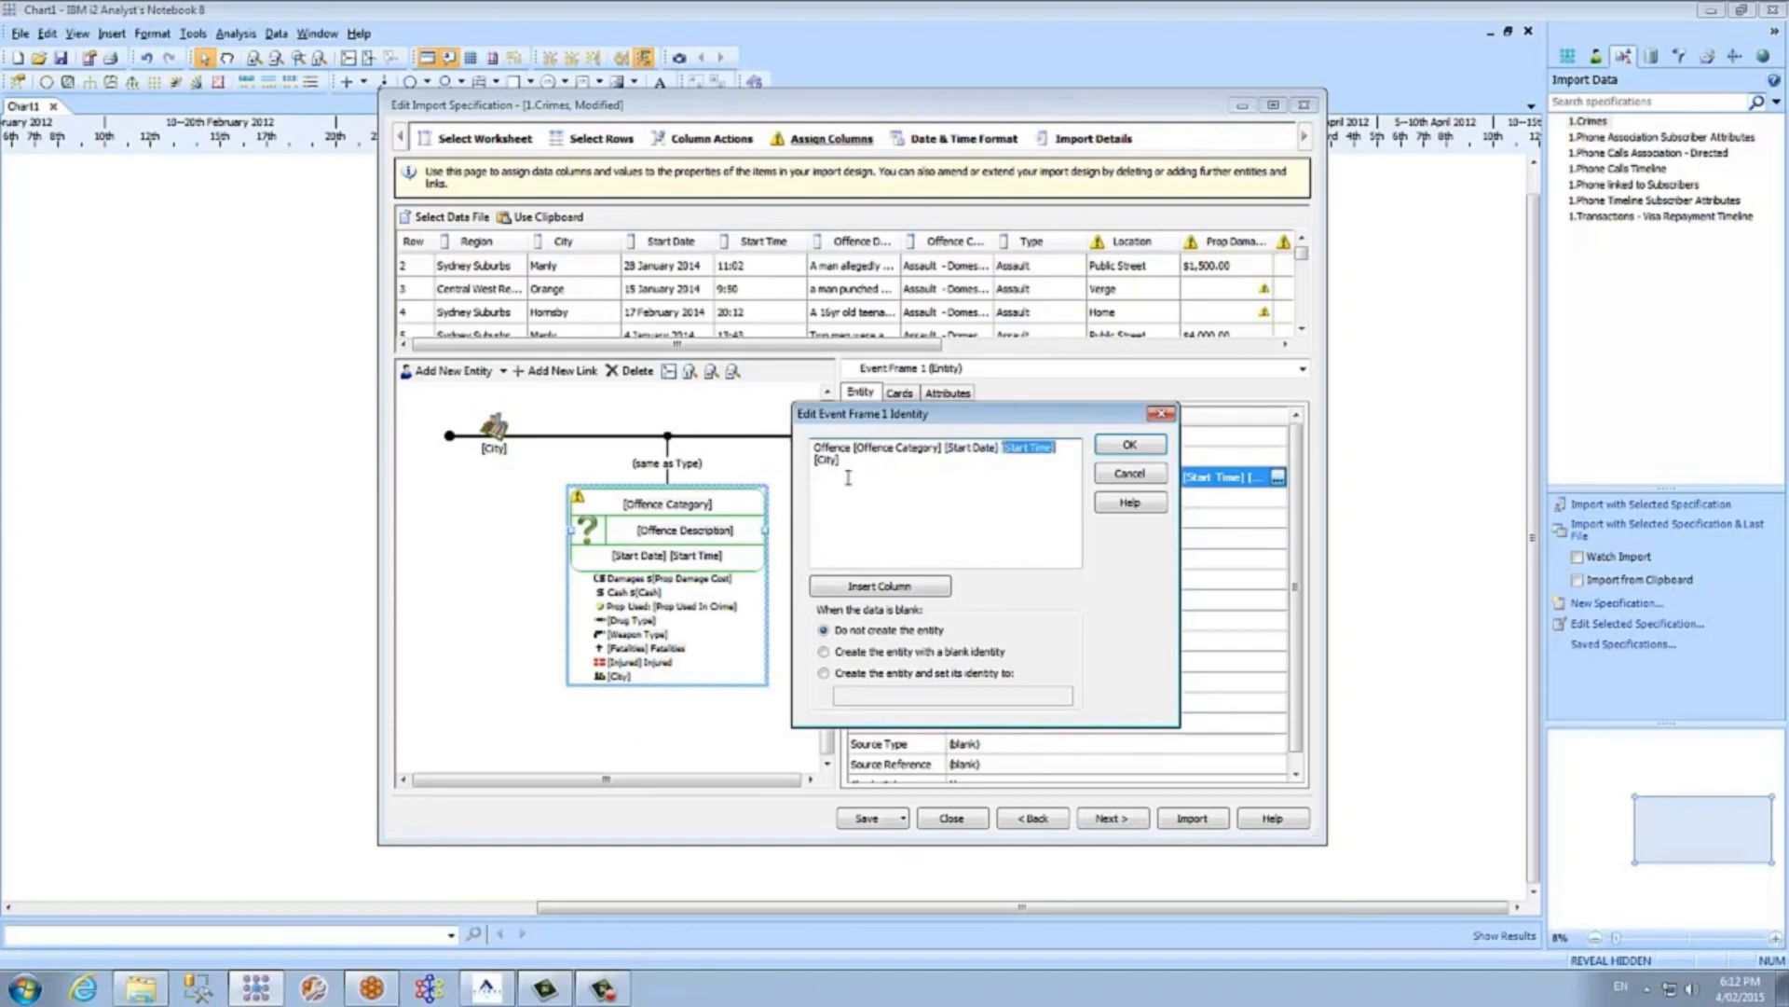
pyautogui.doubleClick(828, 461)
pyautogui.click(1114, 477)
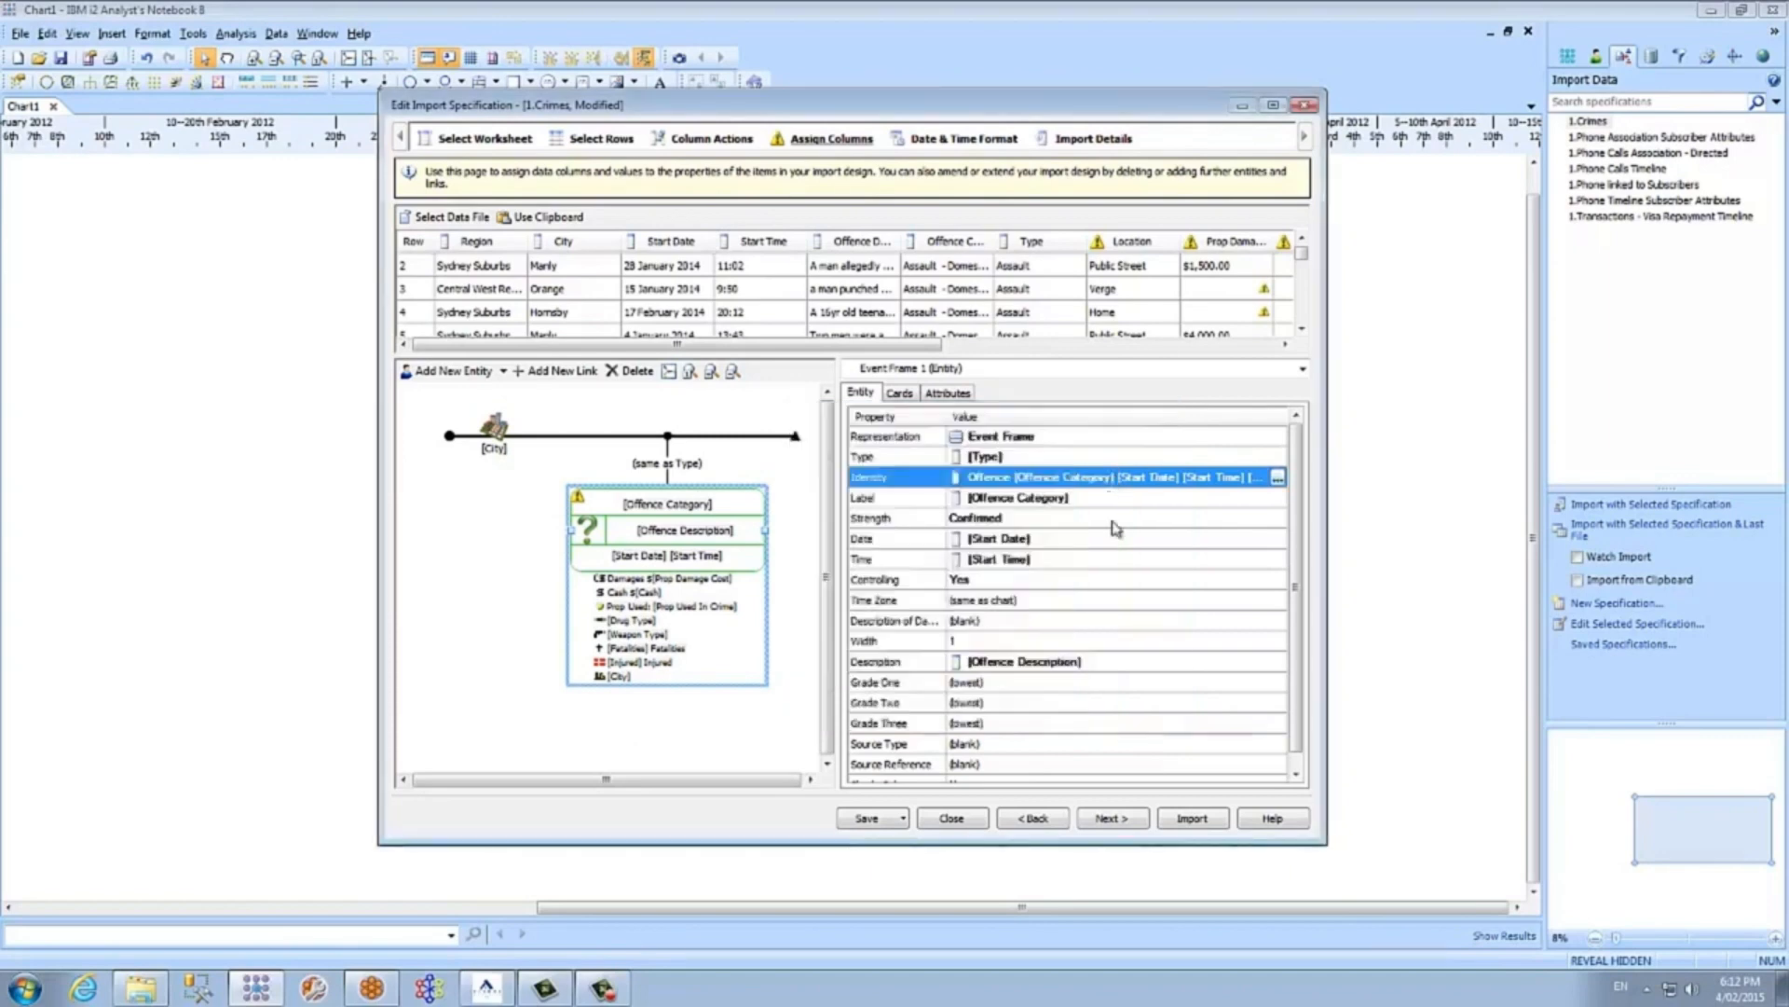
# - Review the event frame's label, strength and date assignments
pyautogui.click(1068, 499)
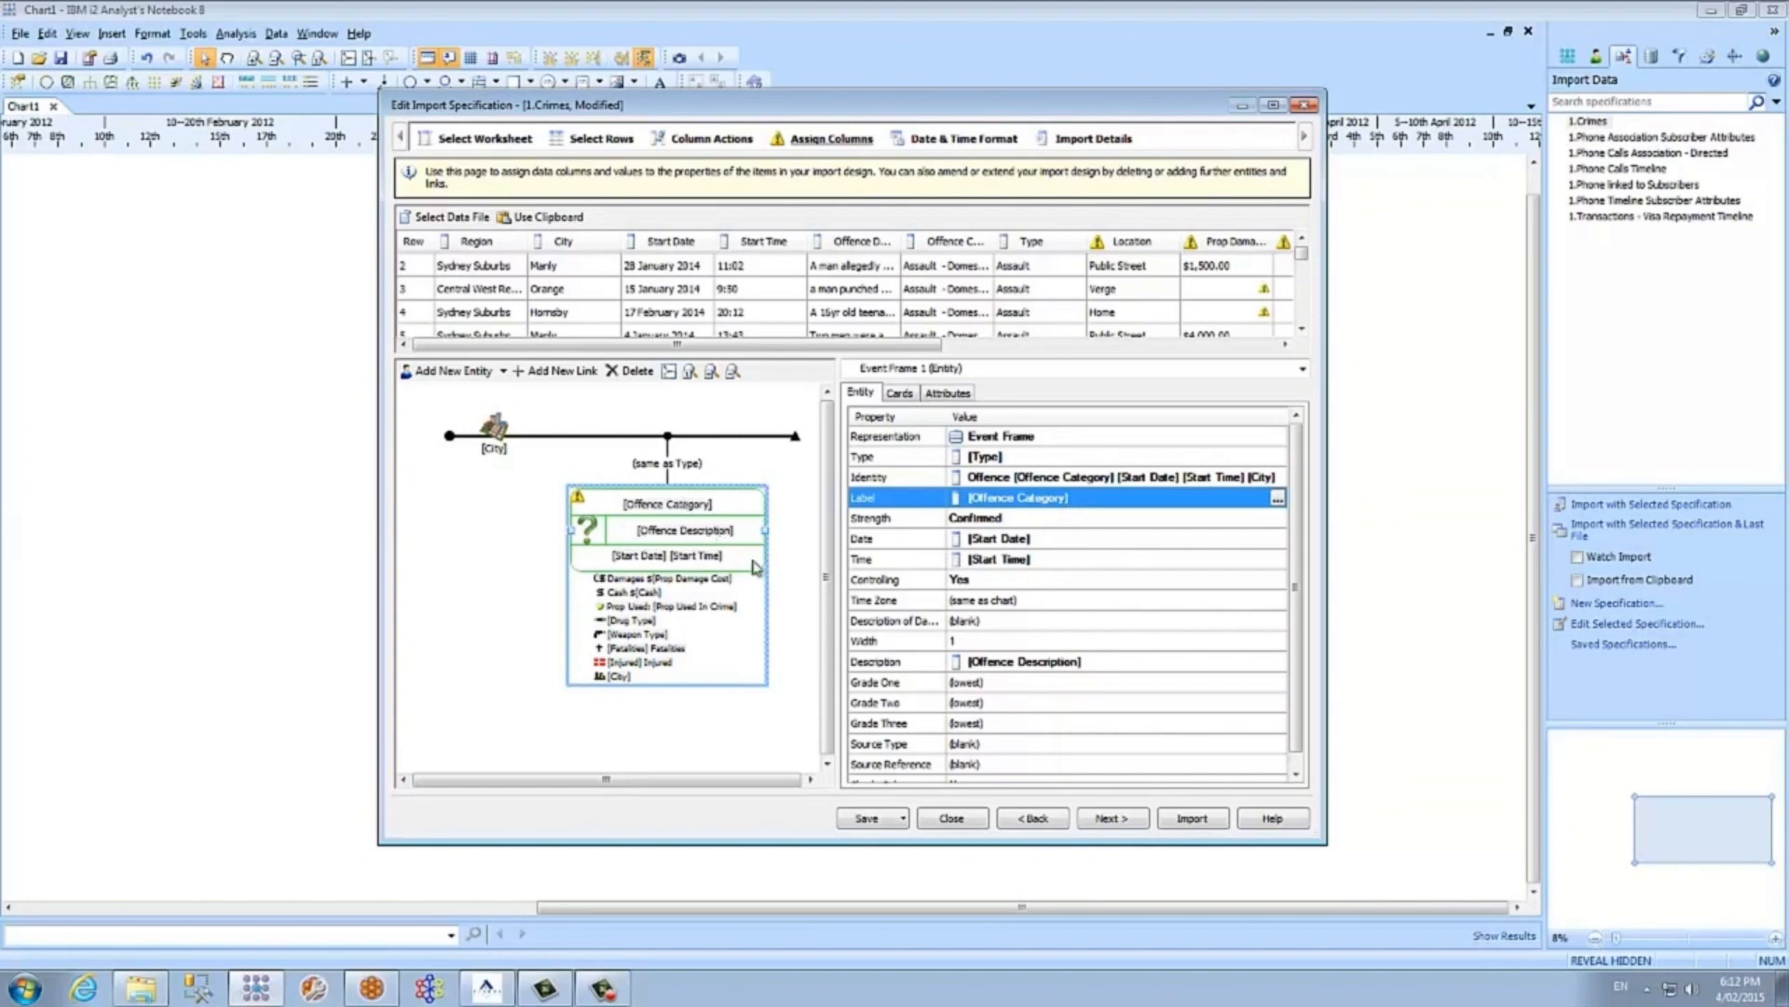
pyautogui.click(878, 525)
pyautogui.click(884, 539)
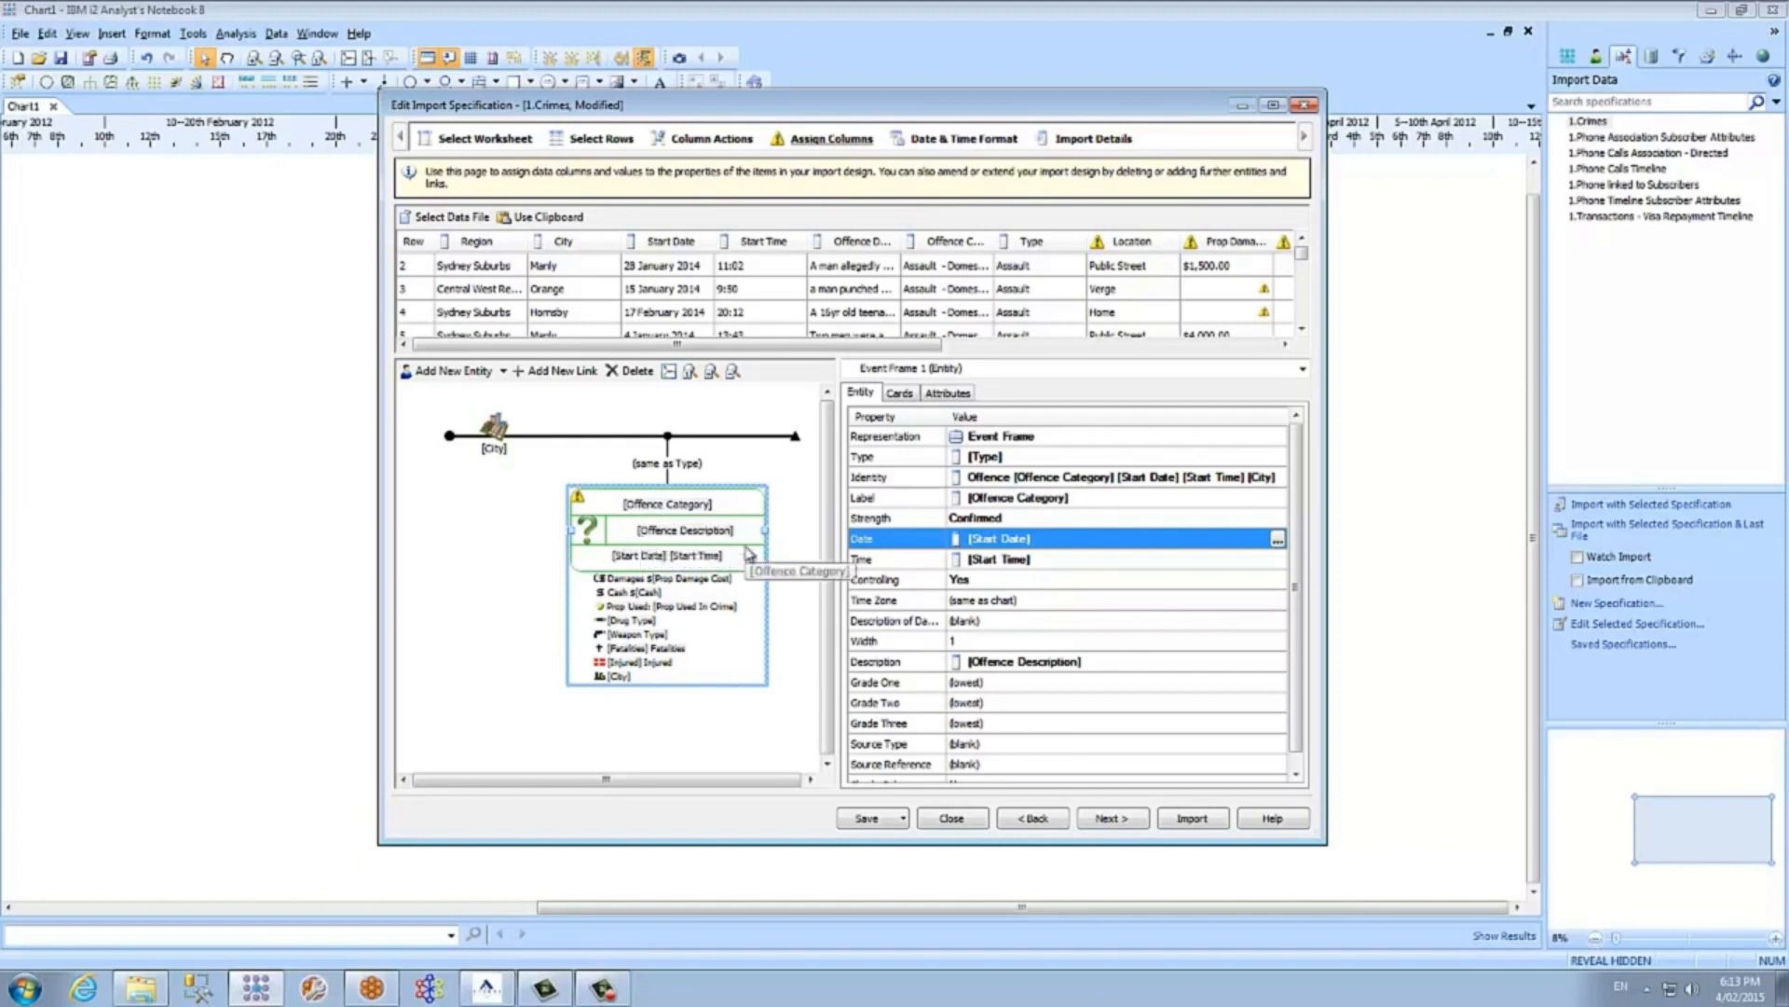
# - Review the event frame's controlling and description settings and its attribute assignments, including Property Damage Cost, with the attribute value column widened
pyautogui.click(914, 583)
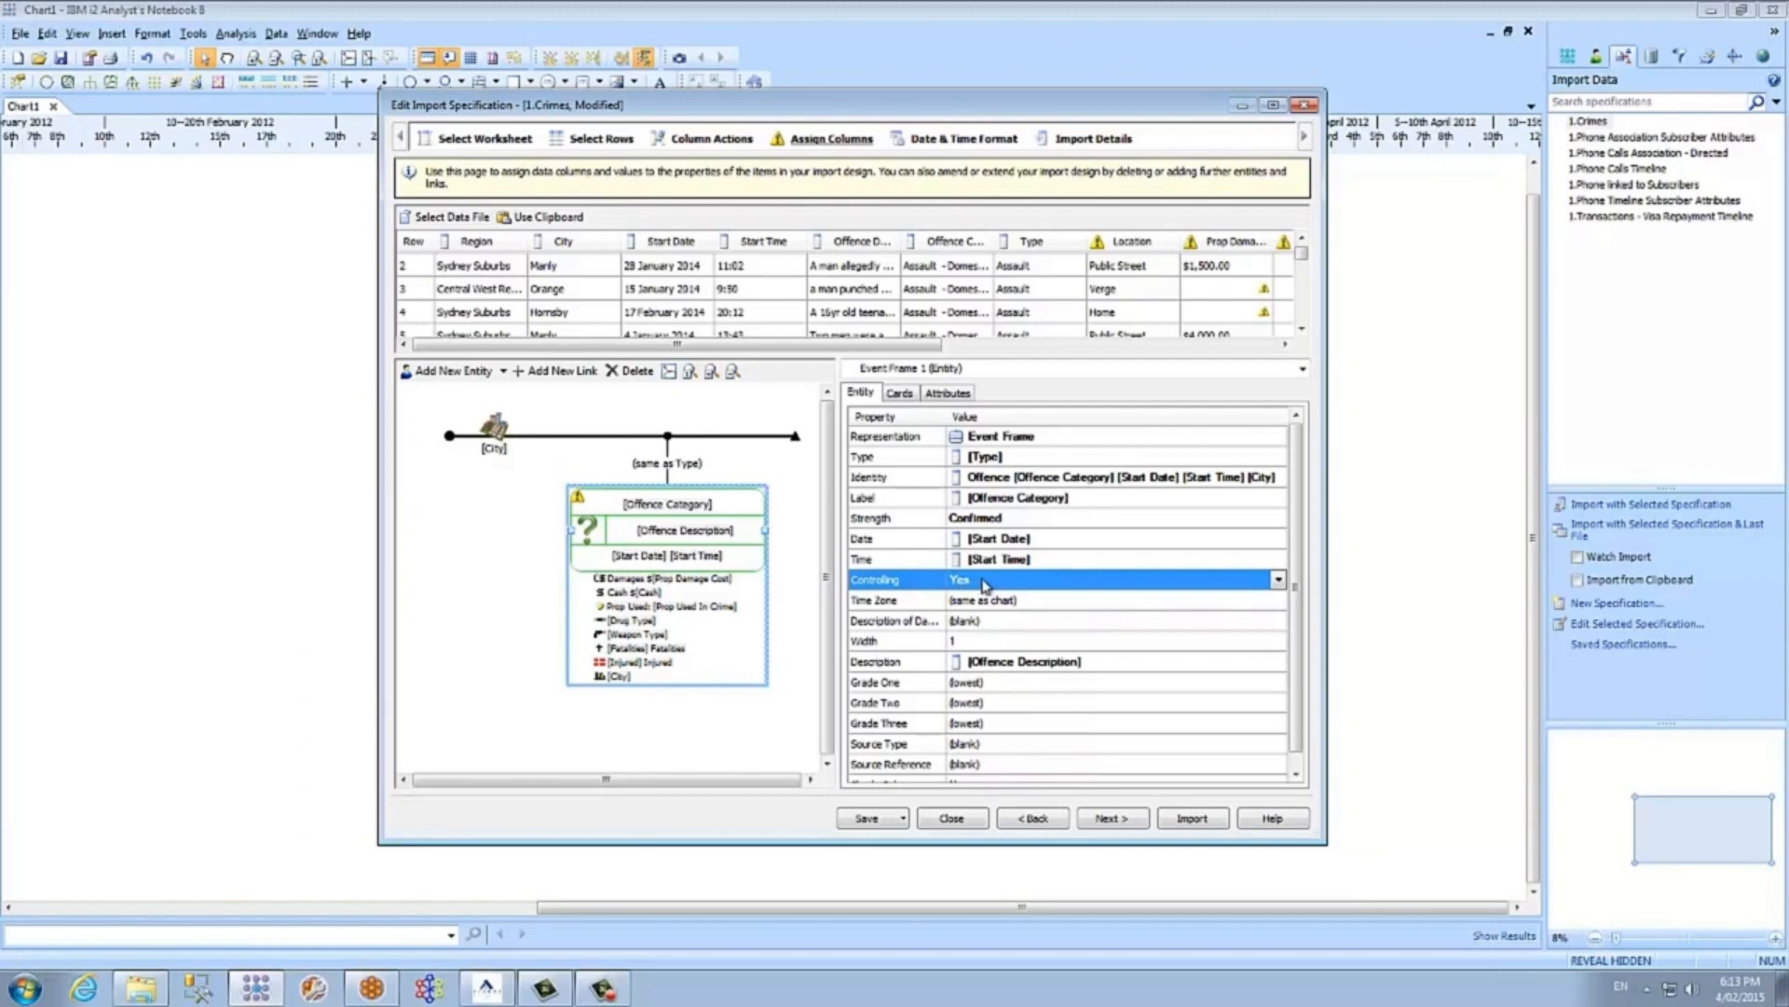
pyautogui.click(1009, 665)
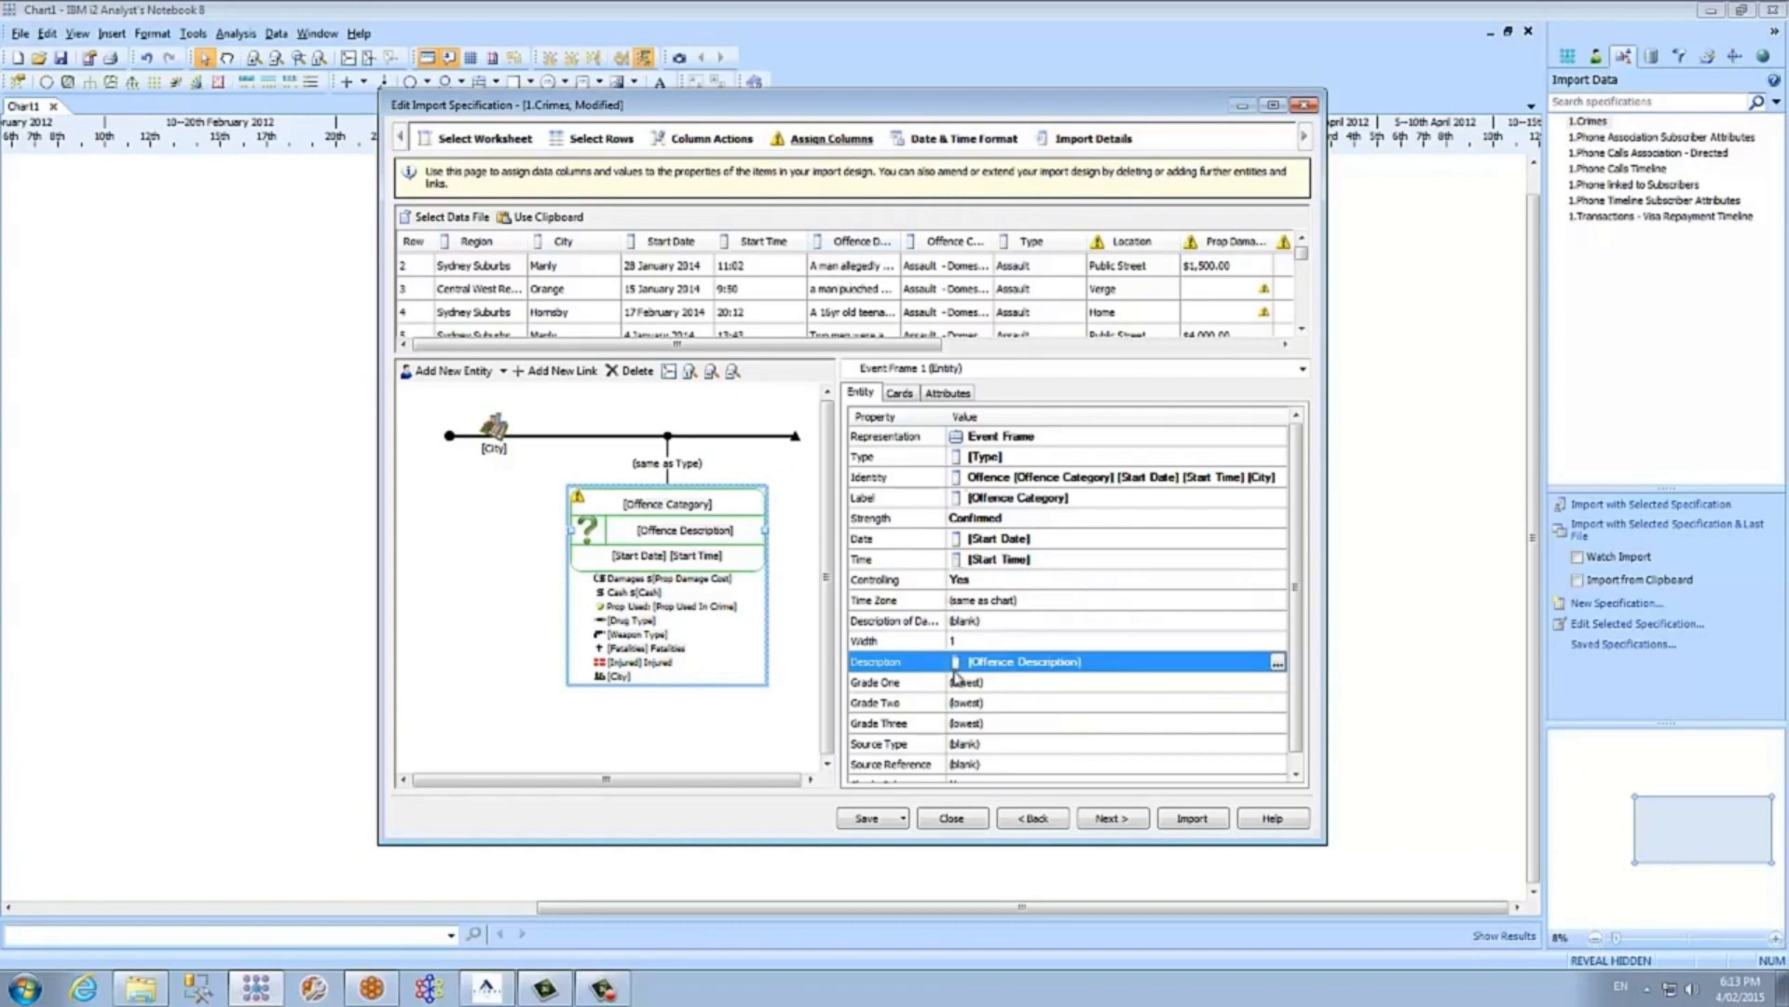
pyautogui.click(945, 396)
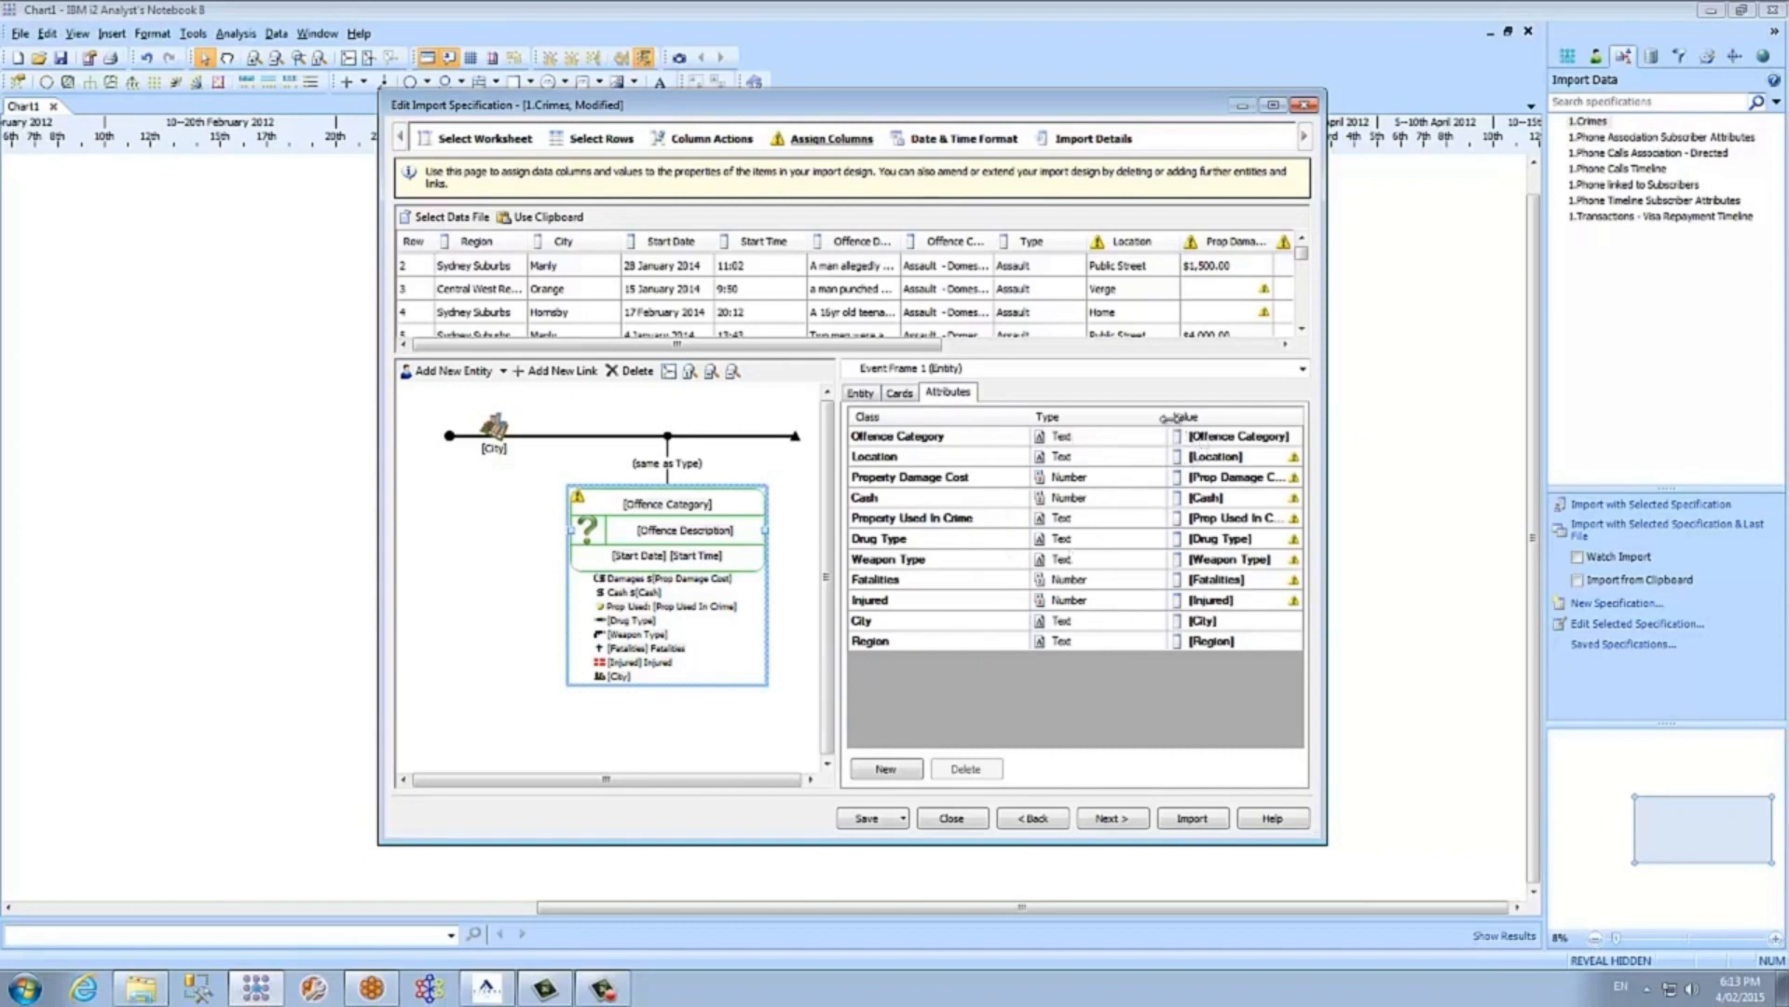
pyautogui.moveTo(1165, 418); pyautogui.dragTo(1109, 419)
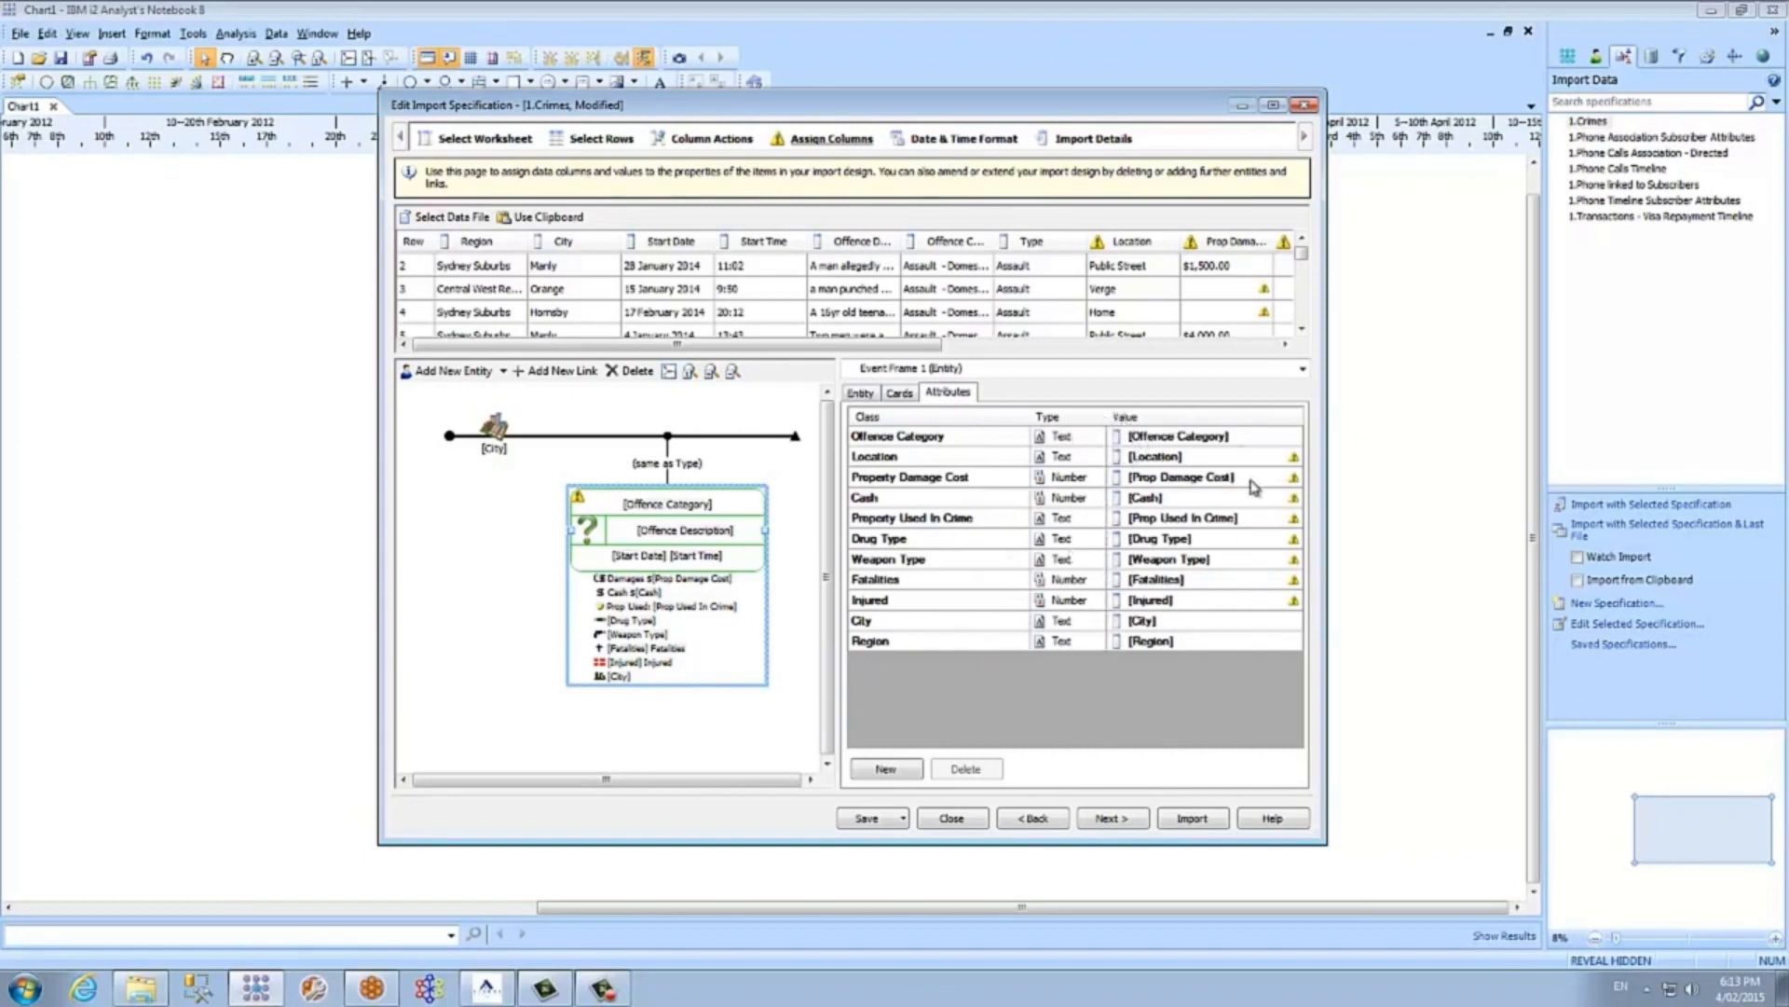
pyautogui.click(1253, 486)
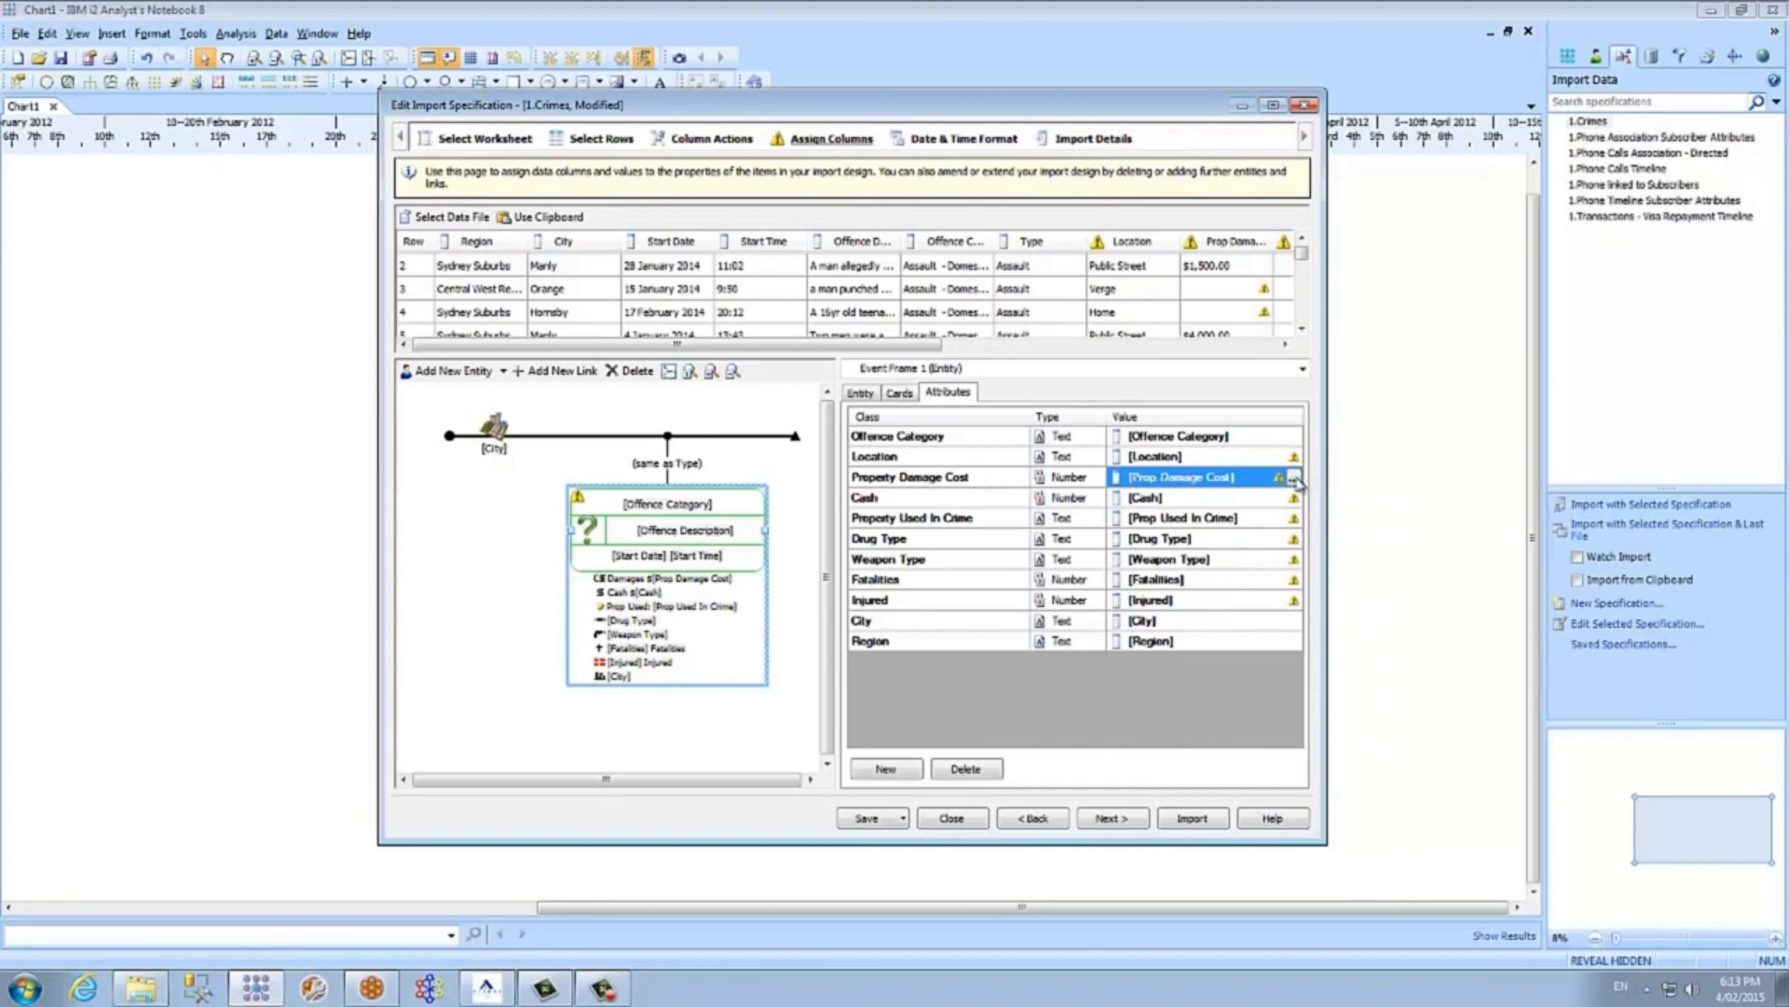
pyautogui.moveTo(1298, 480)
# - Set the Start Date format to d MMMM yyyy by stripping the time part from a predefined format, and check the Start Time format
pyautogui.click(1107, 819)
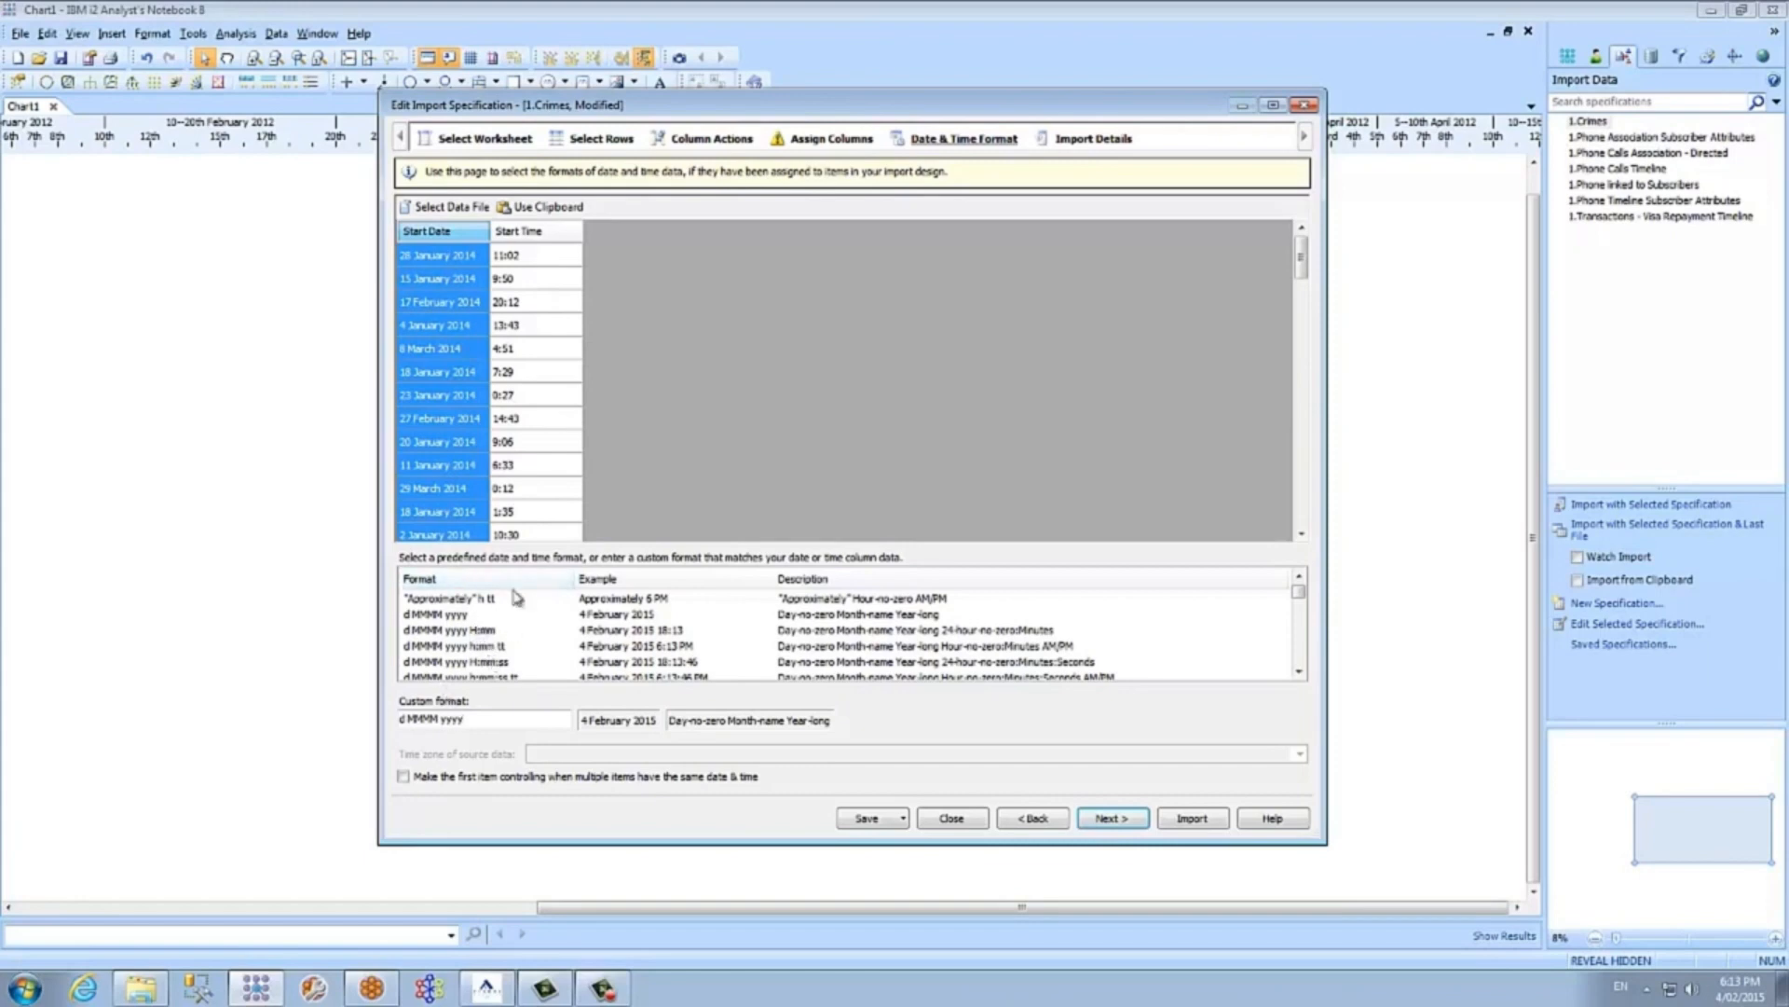
pyautogui.click(446, 631)
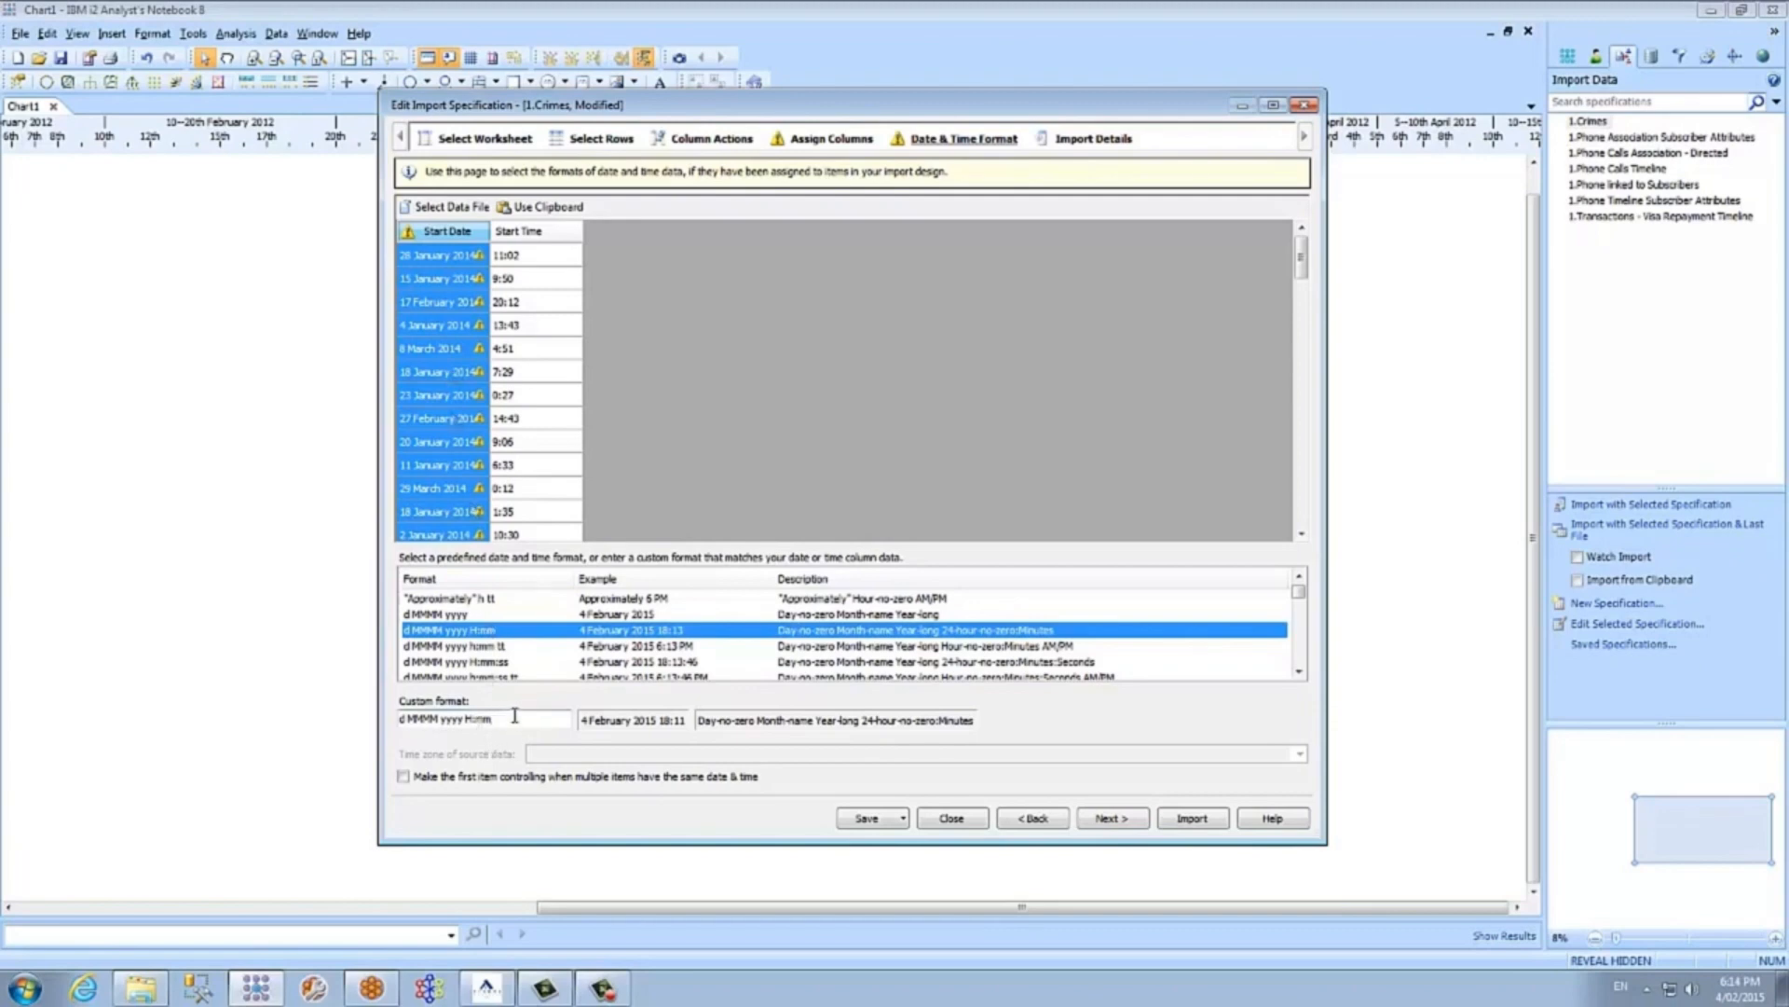
pyautogui.moveTo(515, 715); pyautogui.dragTo(468, 718)
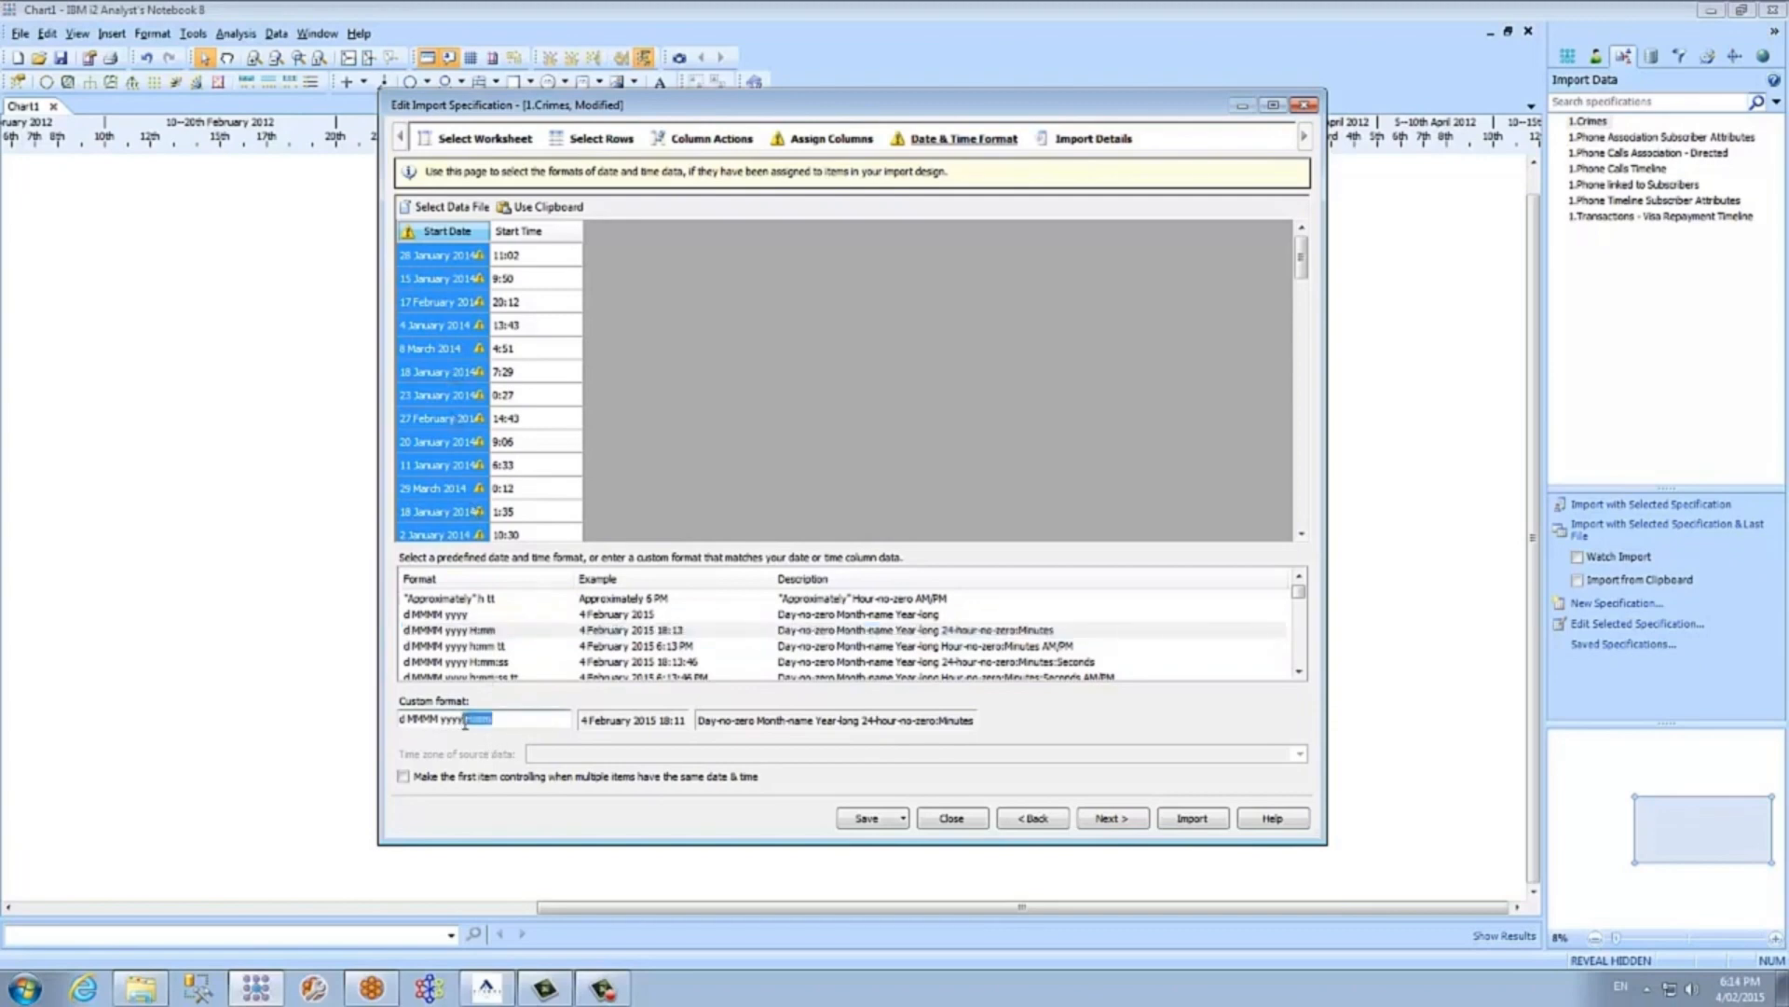
pyautogui.press('BackSpace')
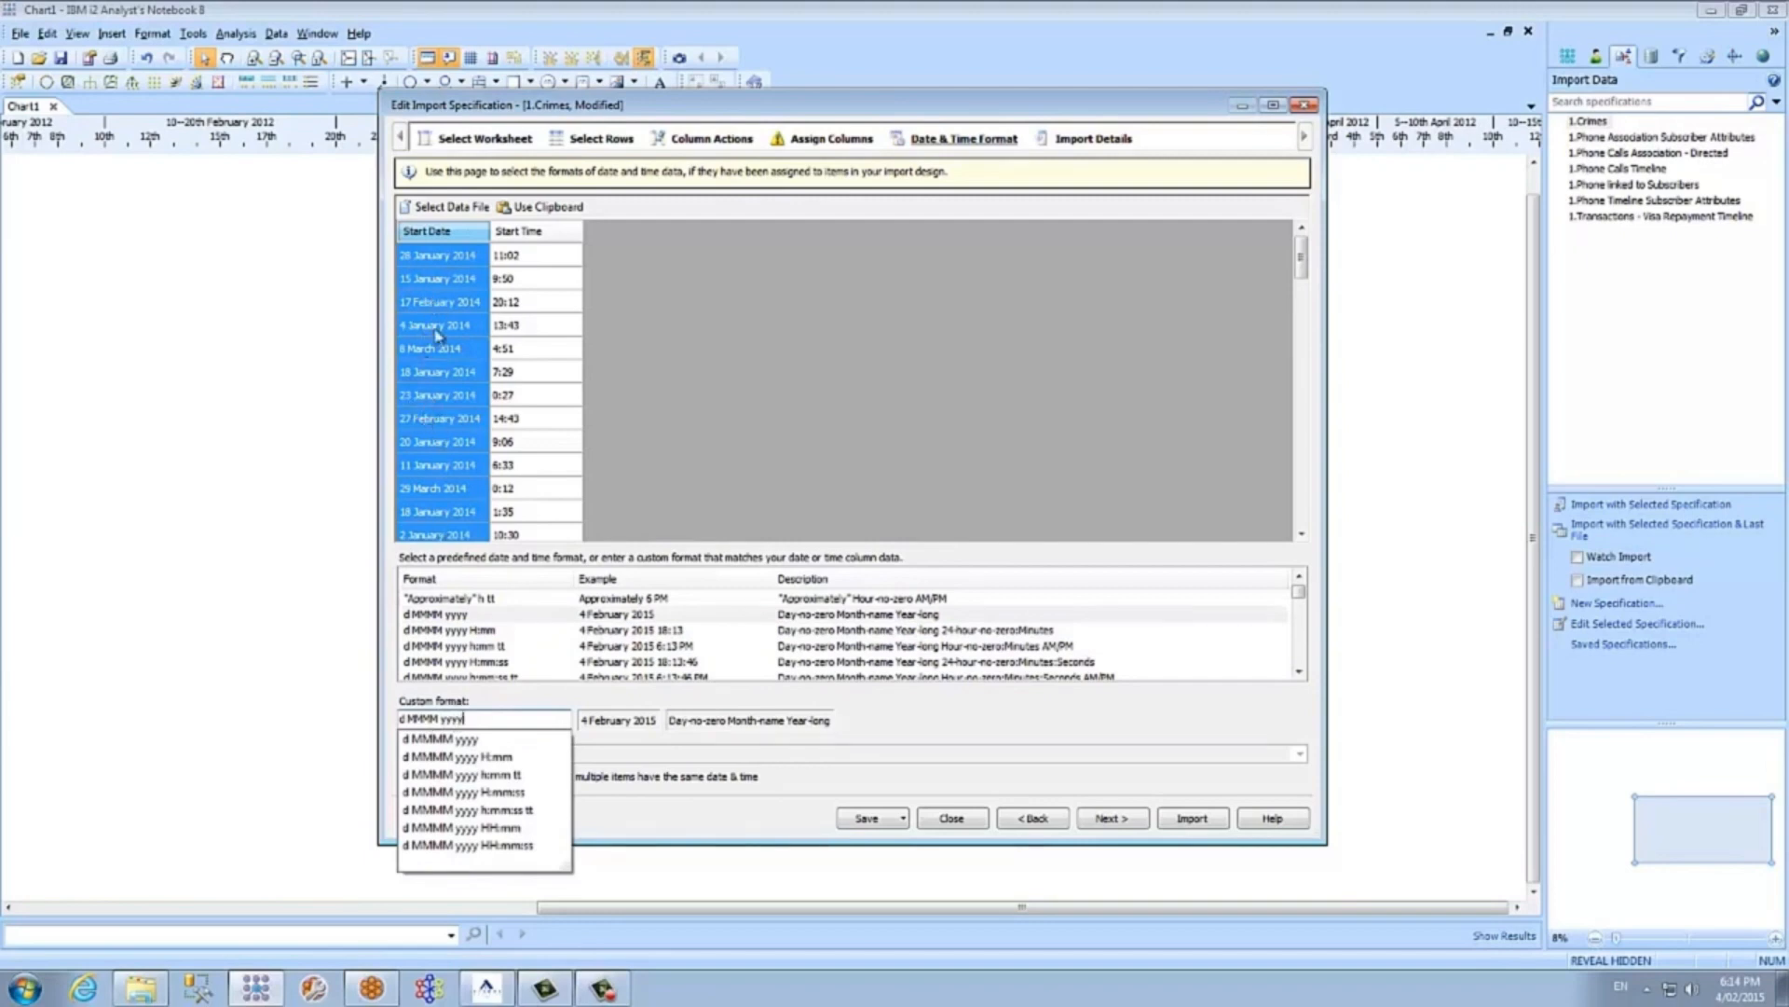
pyautogui.click(530, 373)
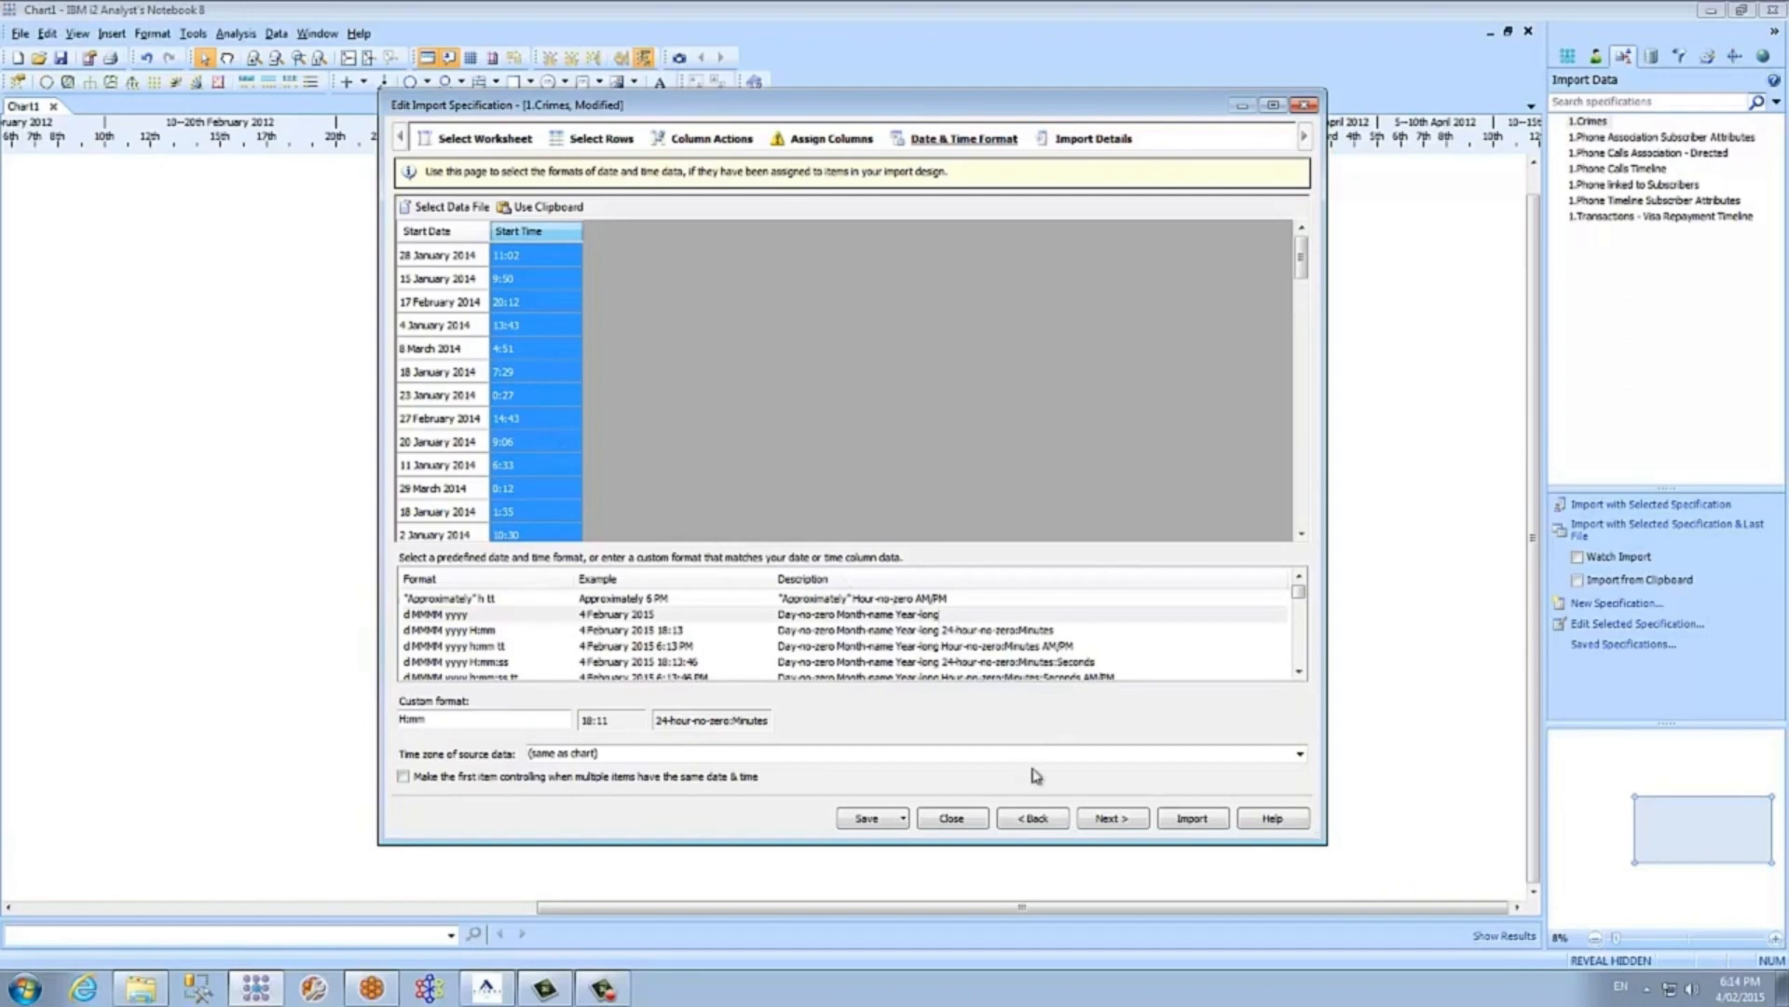
# - Review the Ordered Layout and Theme Line Layout settings for the imported items, and accept them as they are
pyautogui.click(1112, 819)
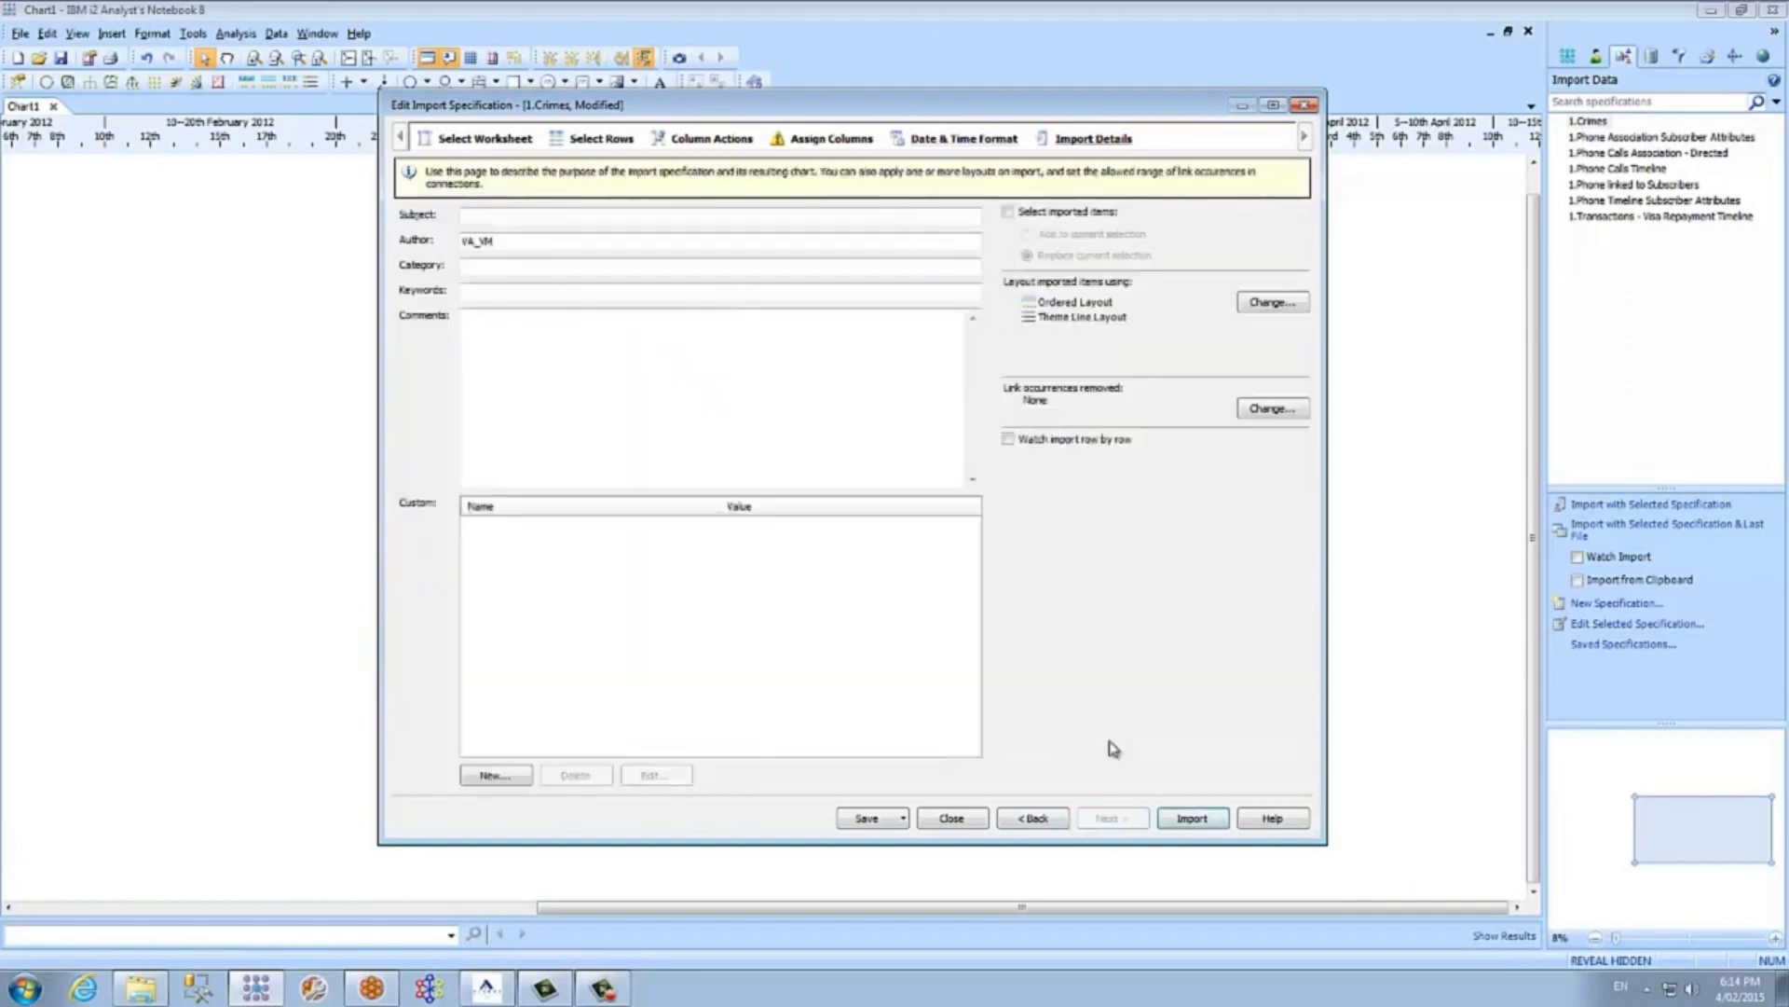
pyautogui.click(1268, 300)
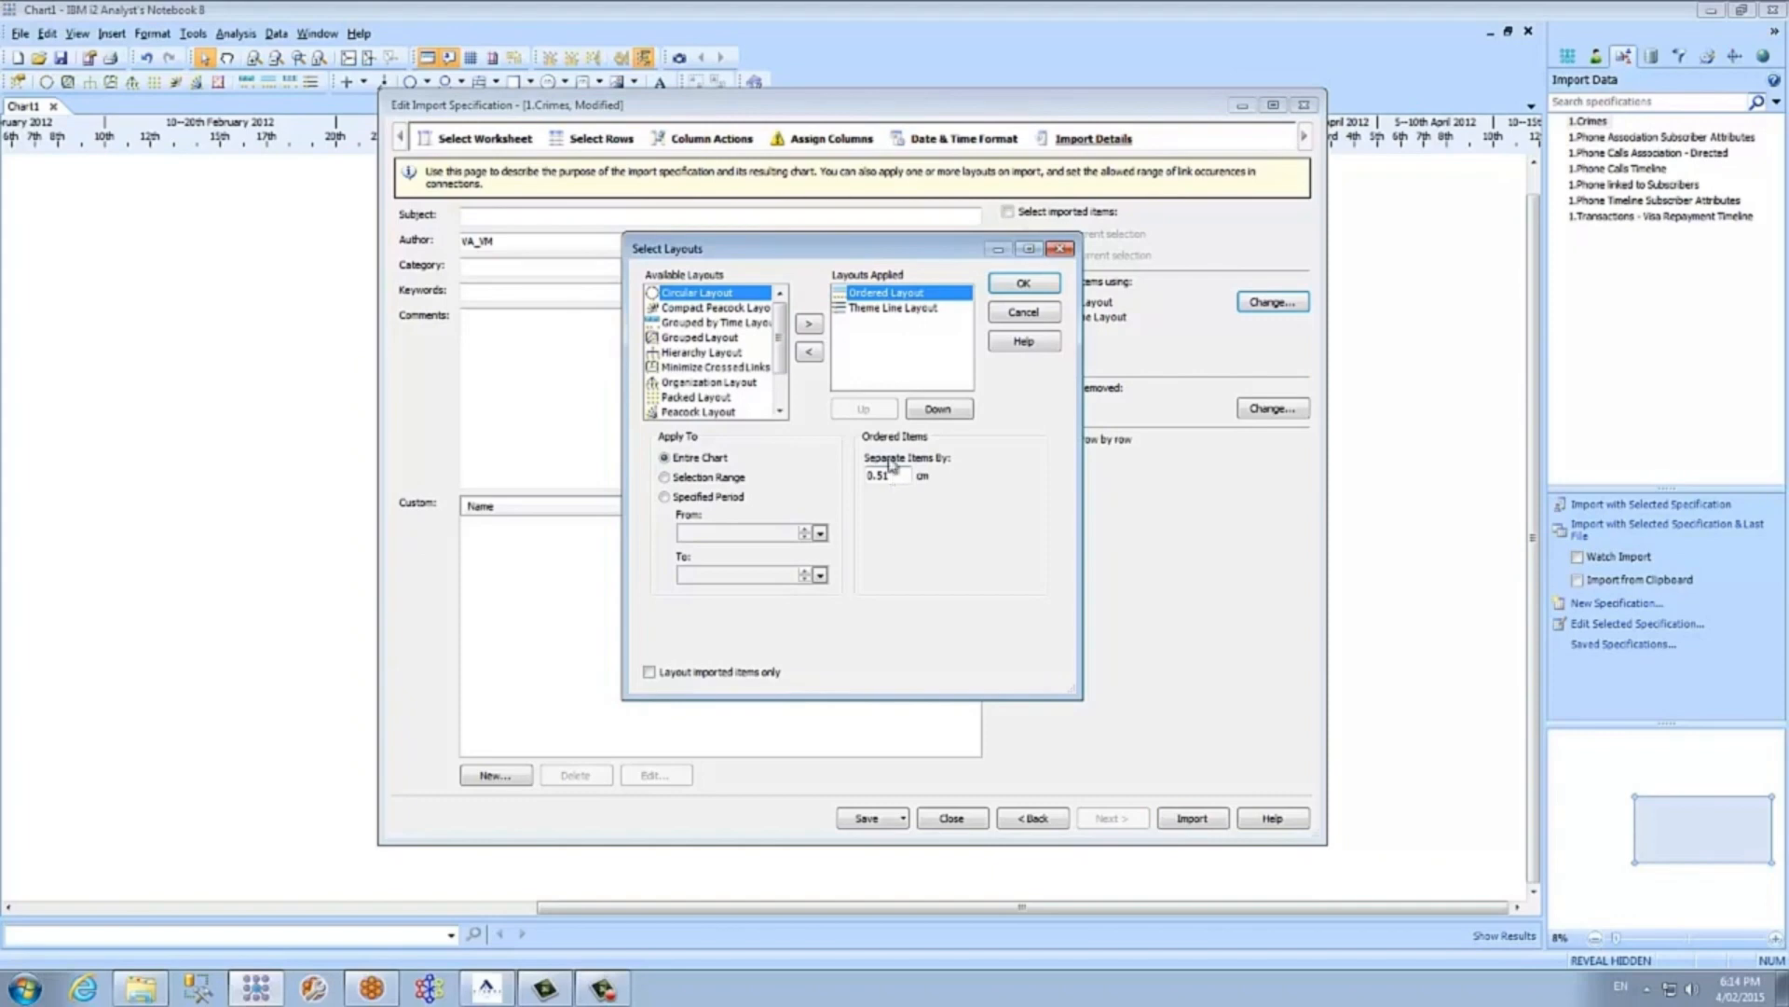
pyautogui.click(891, 309)
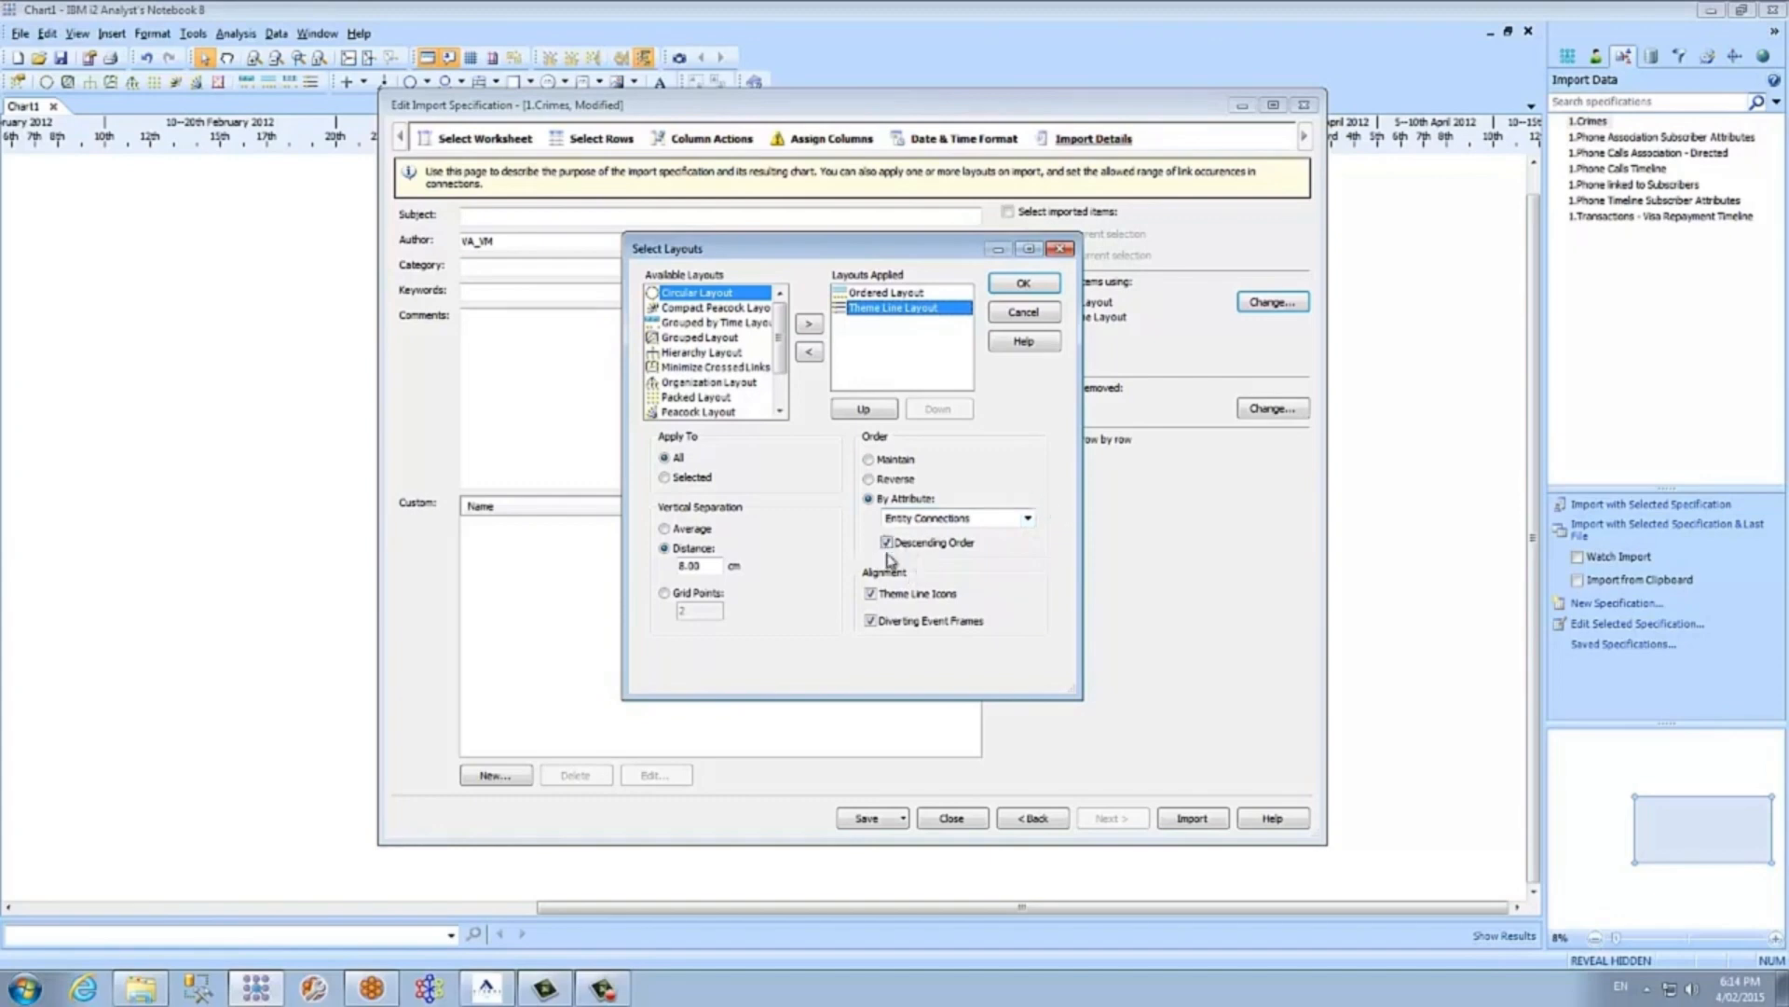
pyautogui.click(1016, 285)
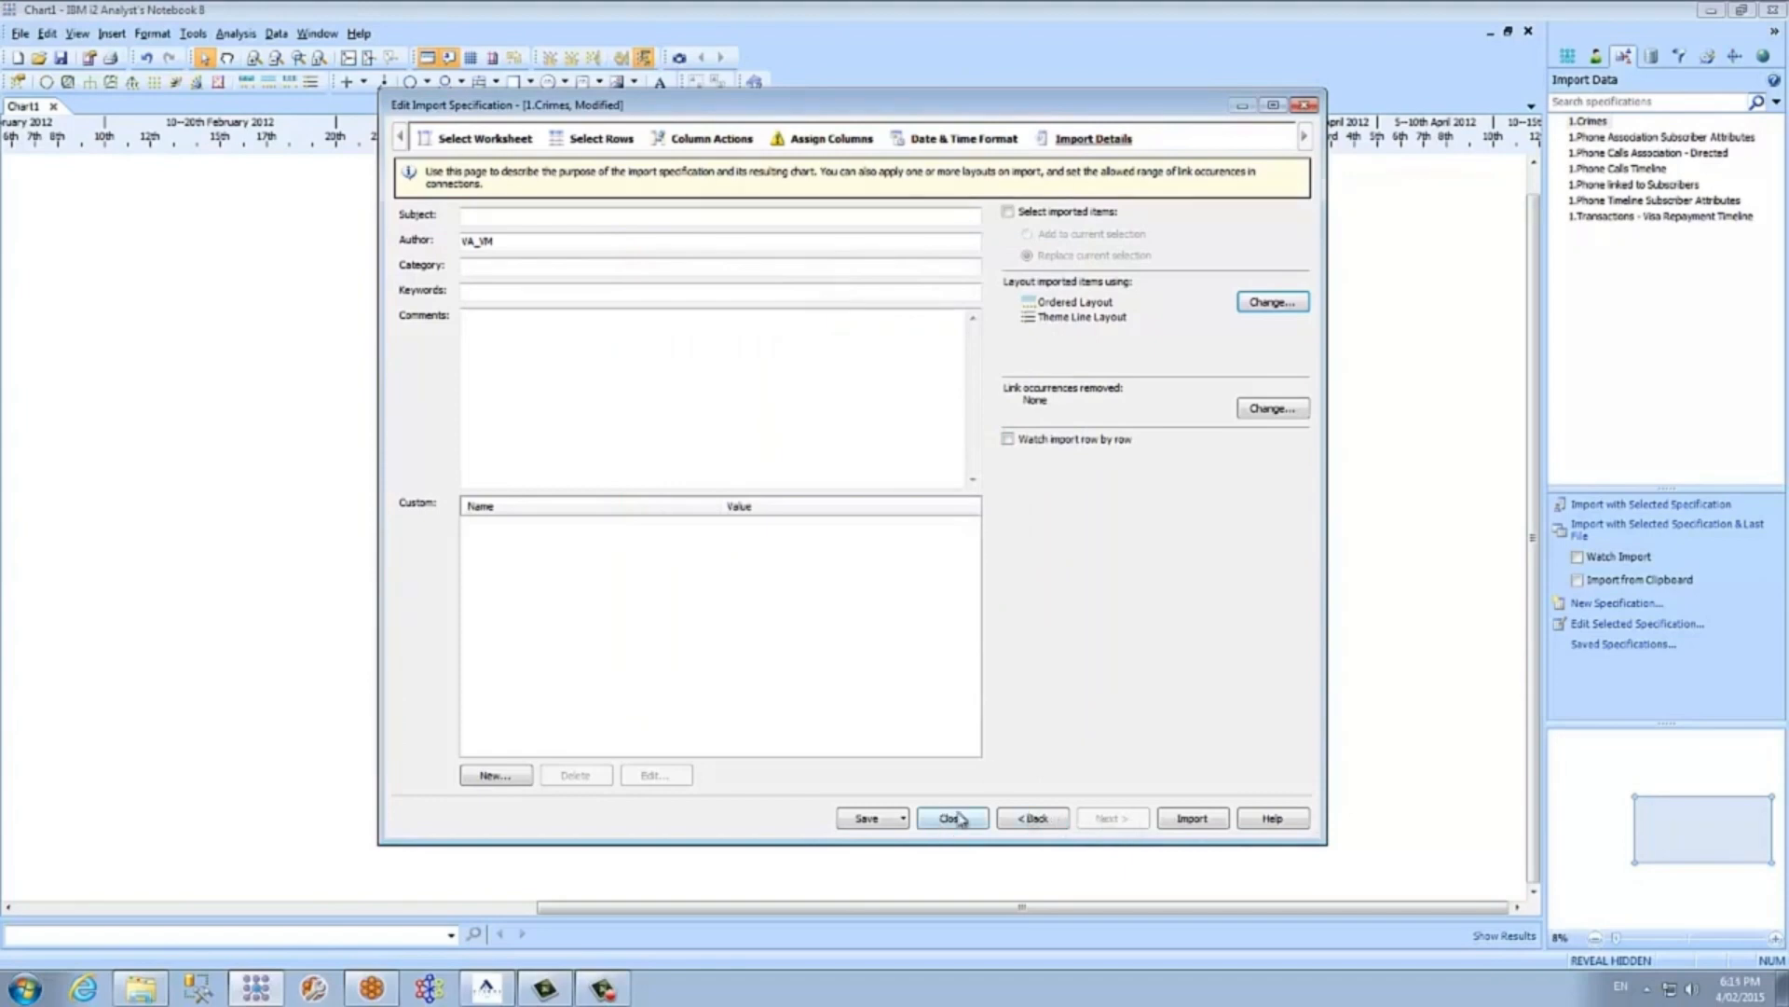
# - Run the import, check the row warnings through to the end, and add the successfully imported rows to the chart
pyautogui.click(1191, 819)
pyautogui.click(920, 512)
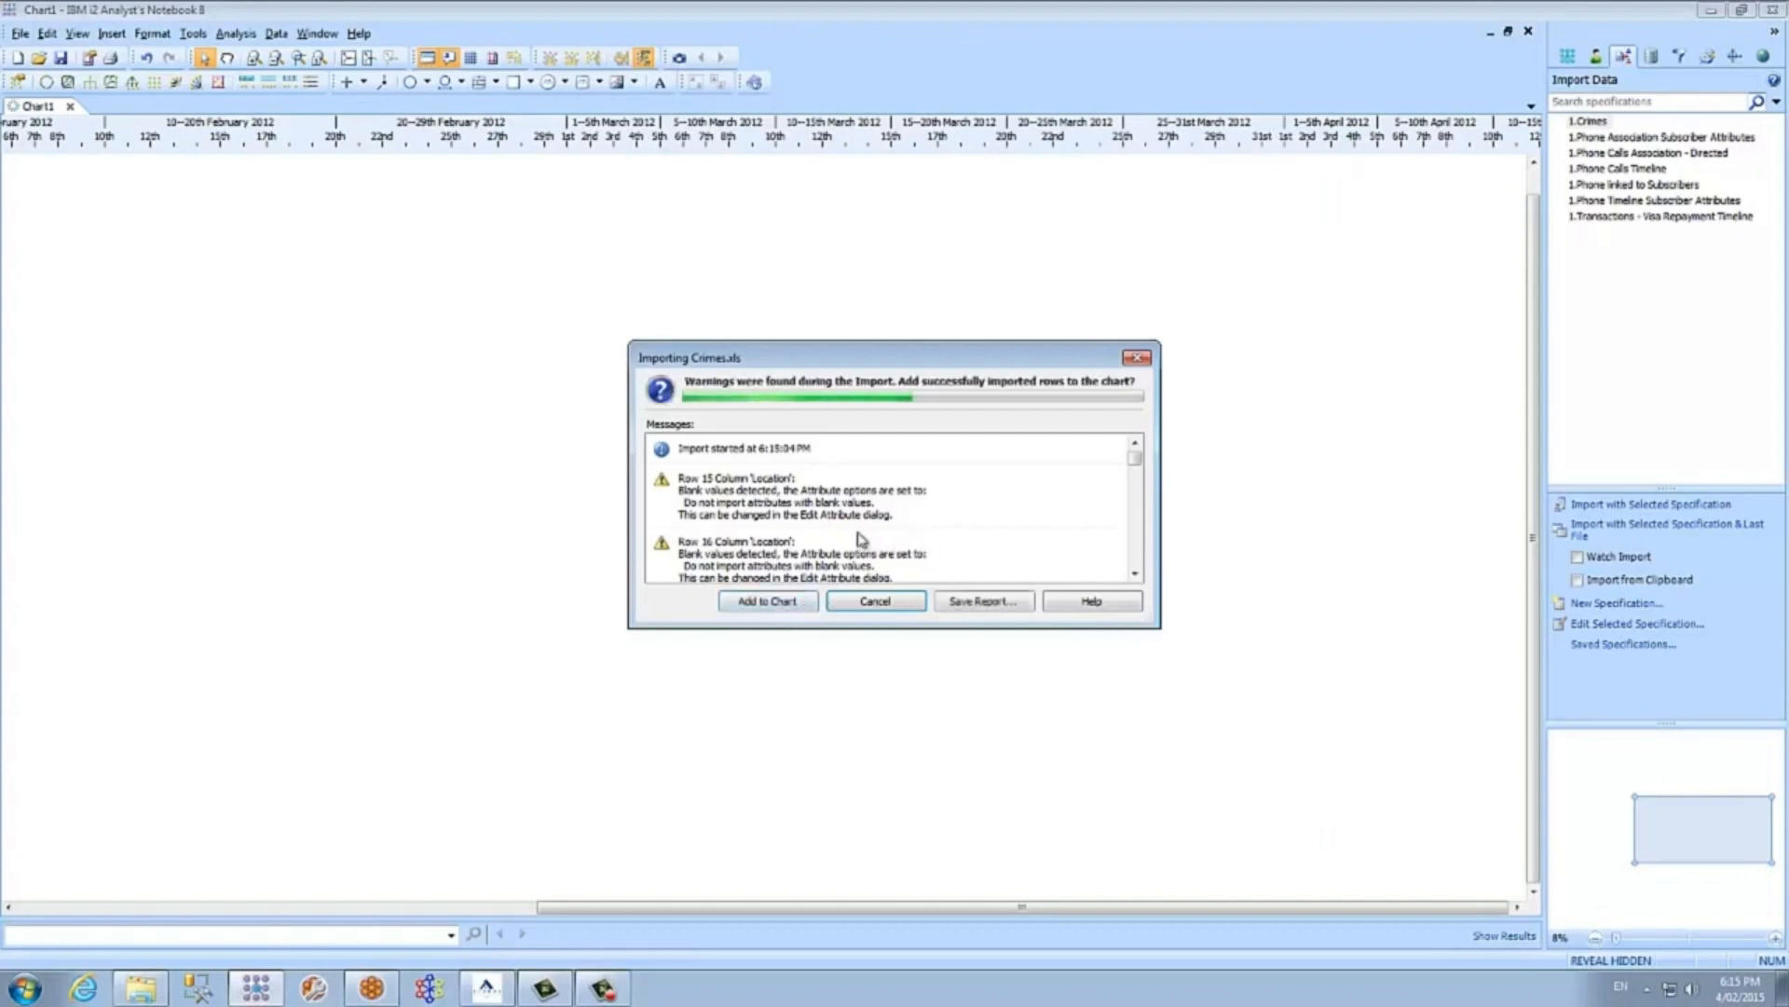
pyautogui.click(772, 496)
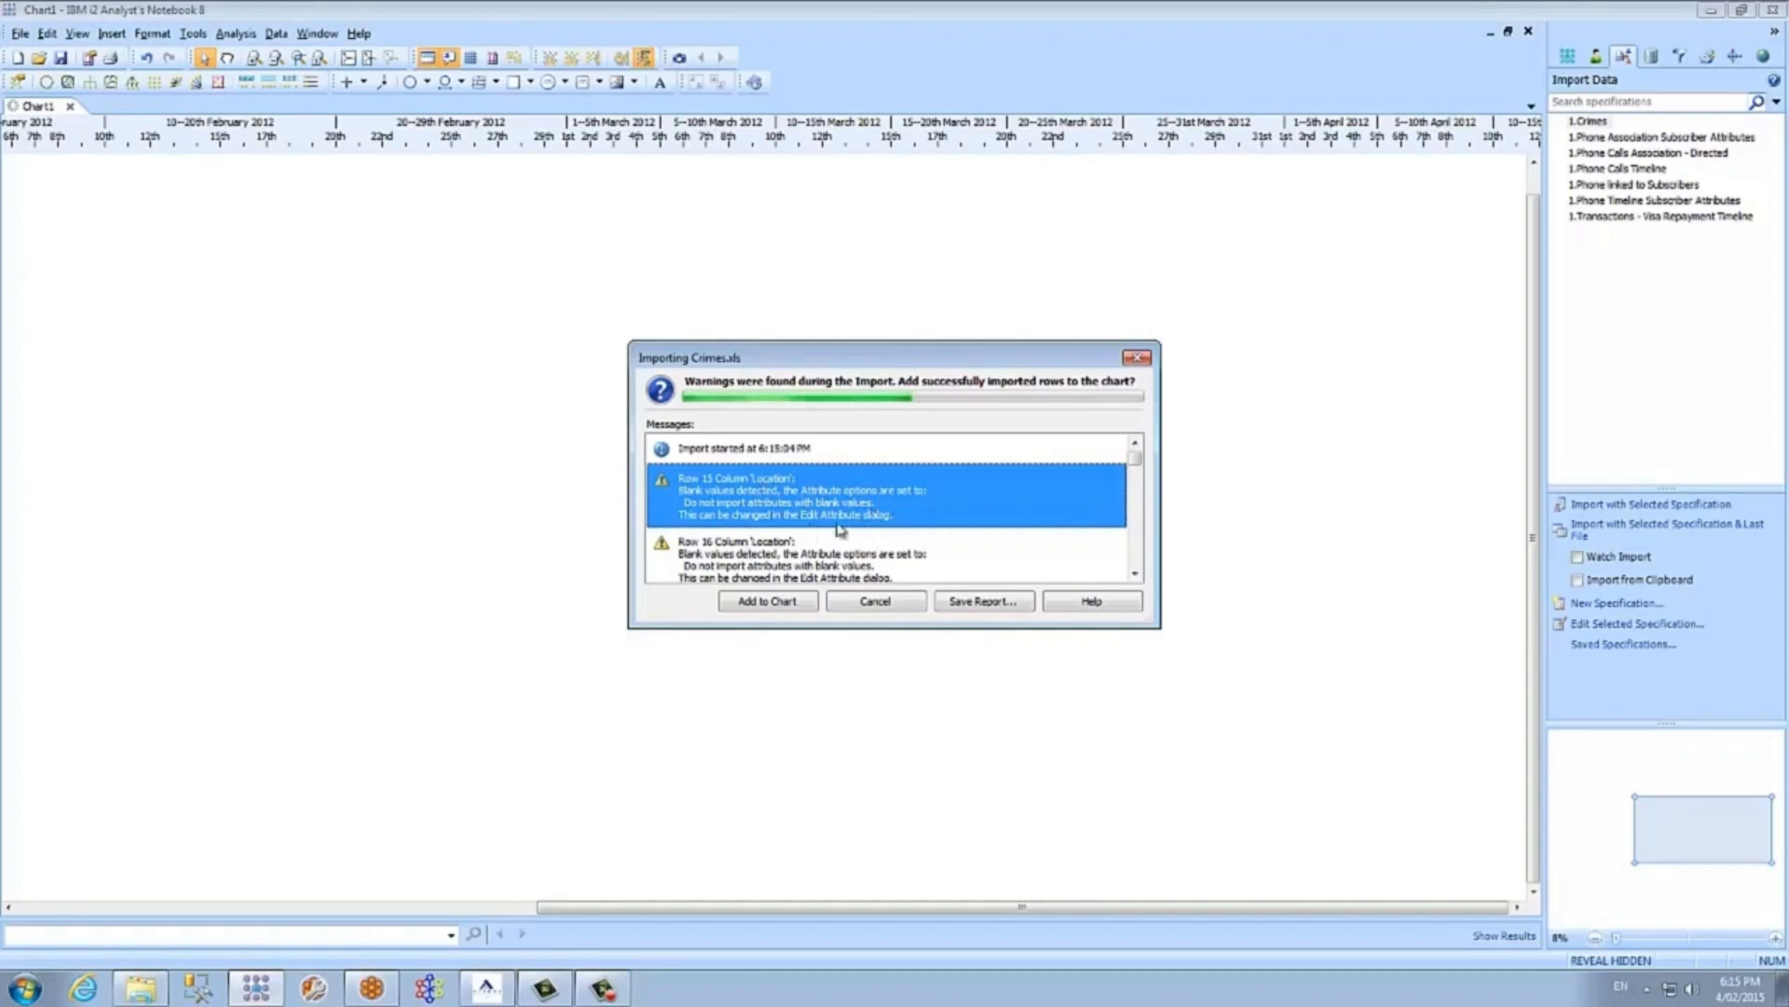
pyautogui.moveTo(1136, 459); pyautogui.dragTo(1144, 559)
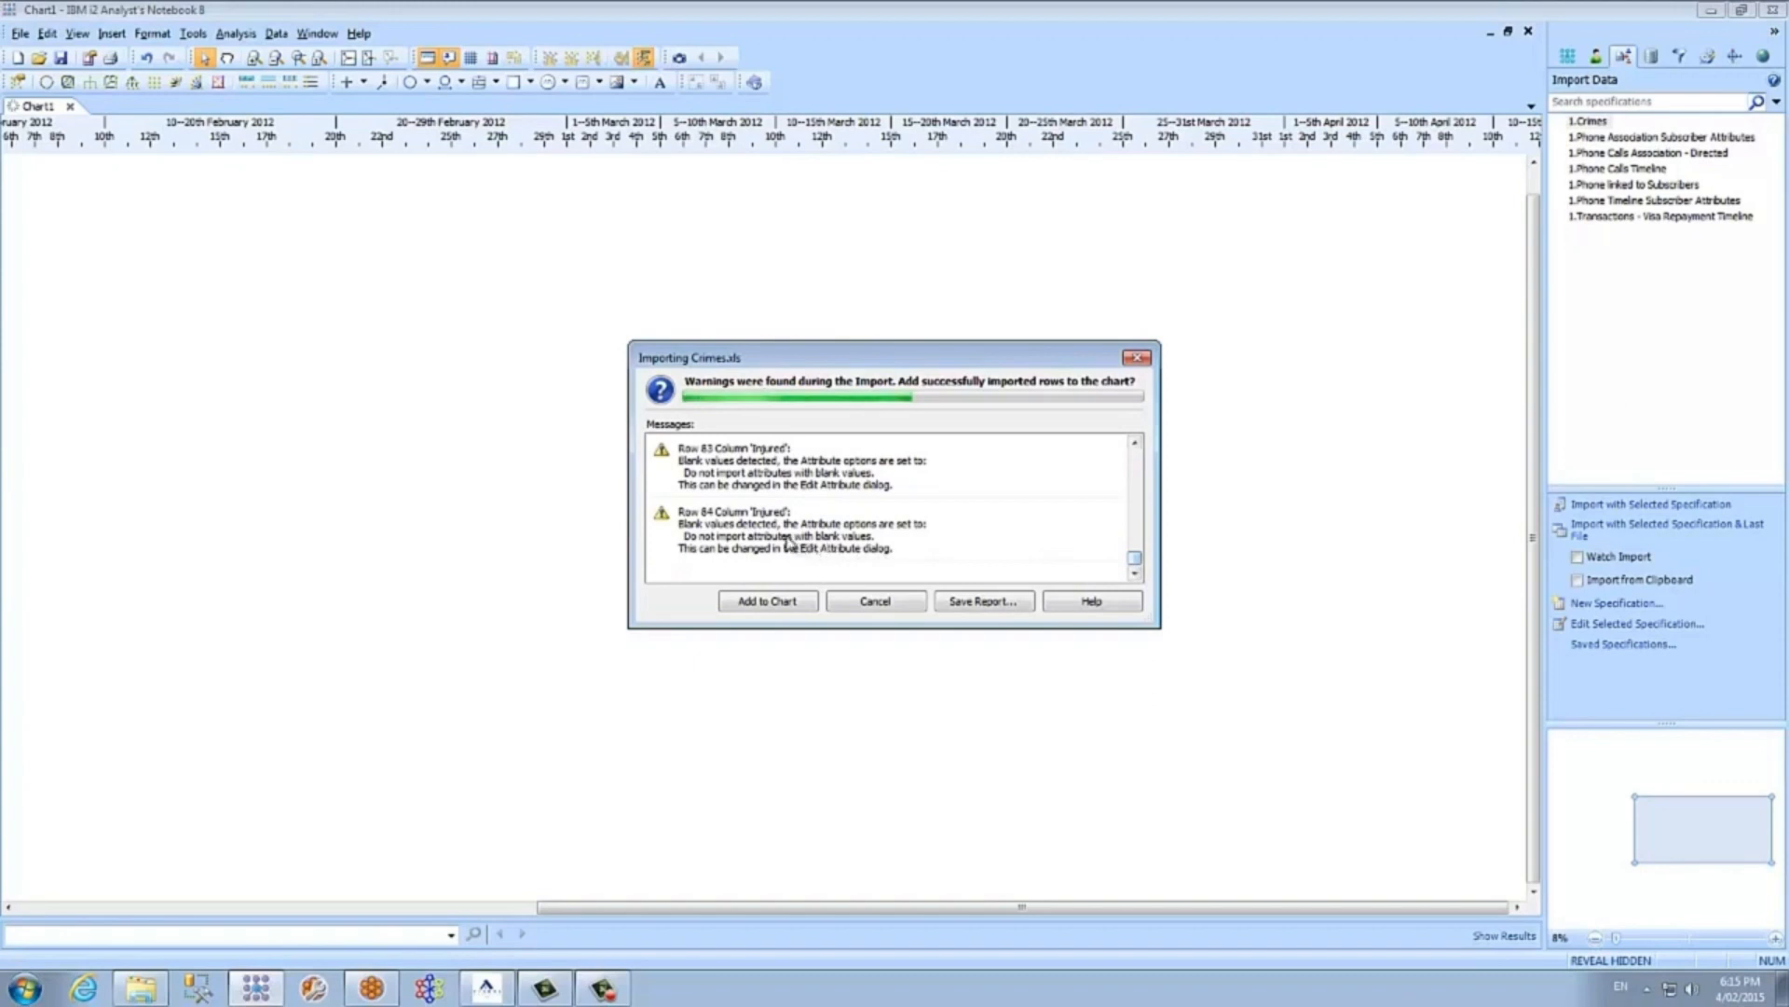
pyautogui.click(781, 604)
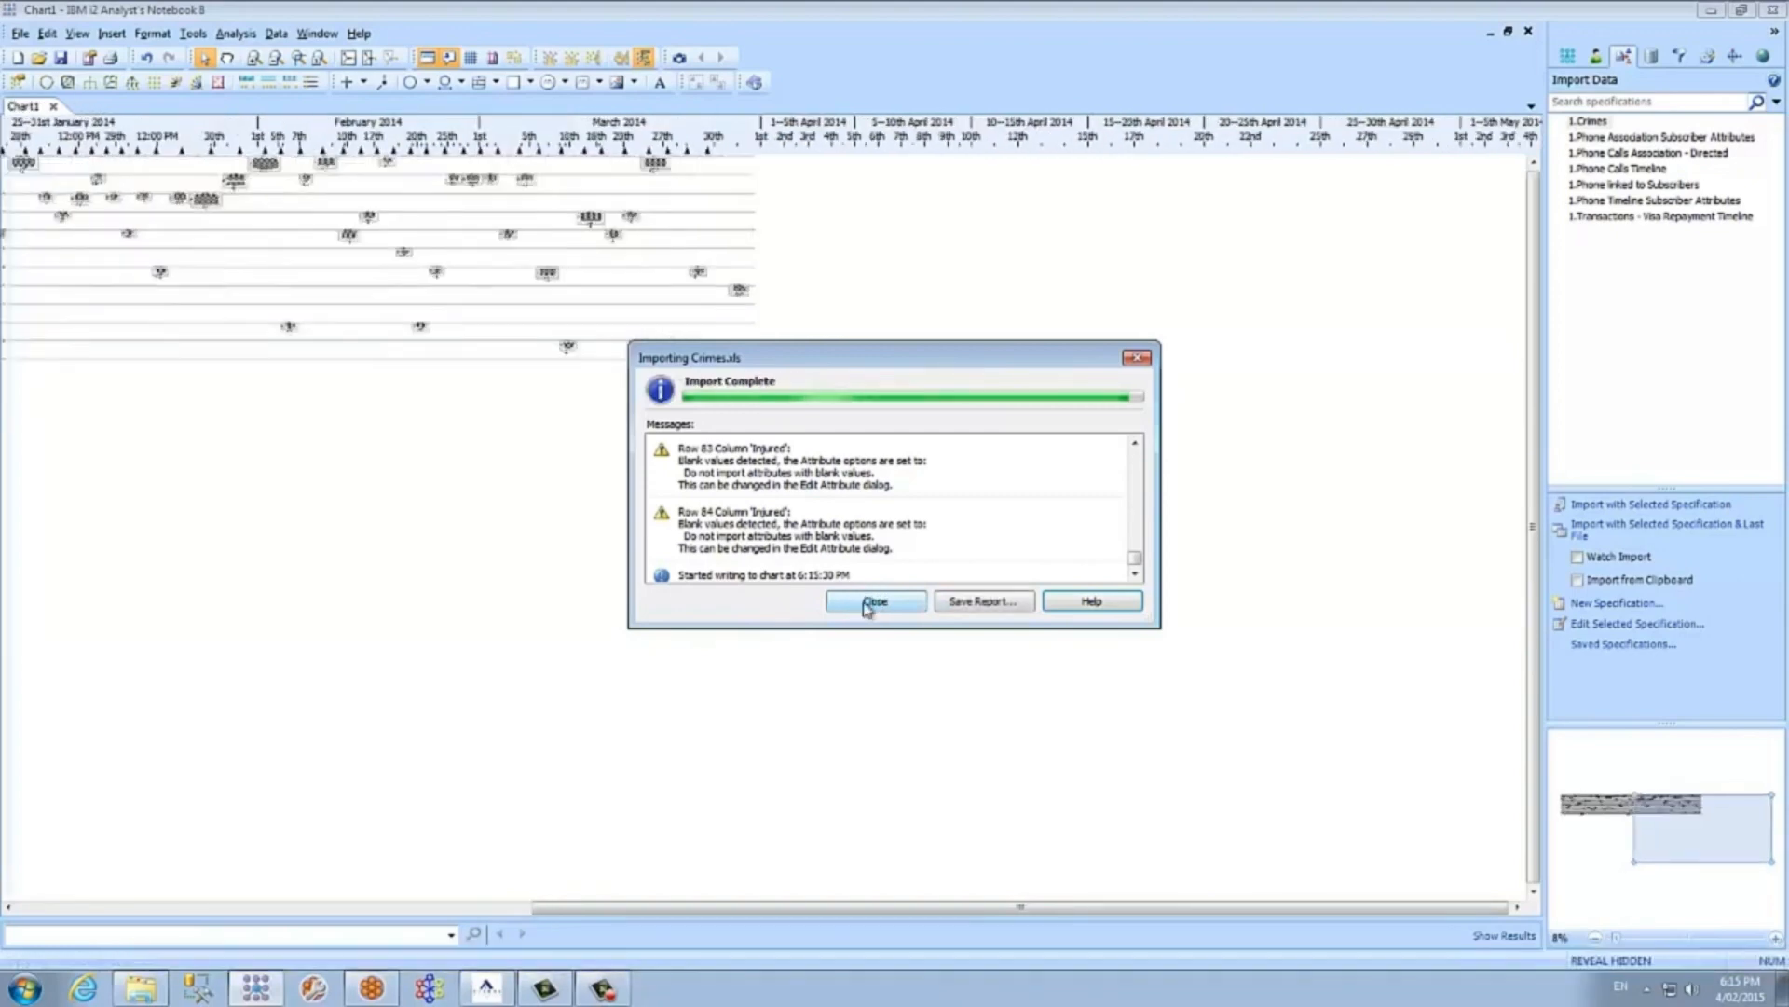
pyautogui.click(869, 604)
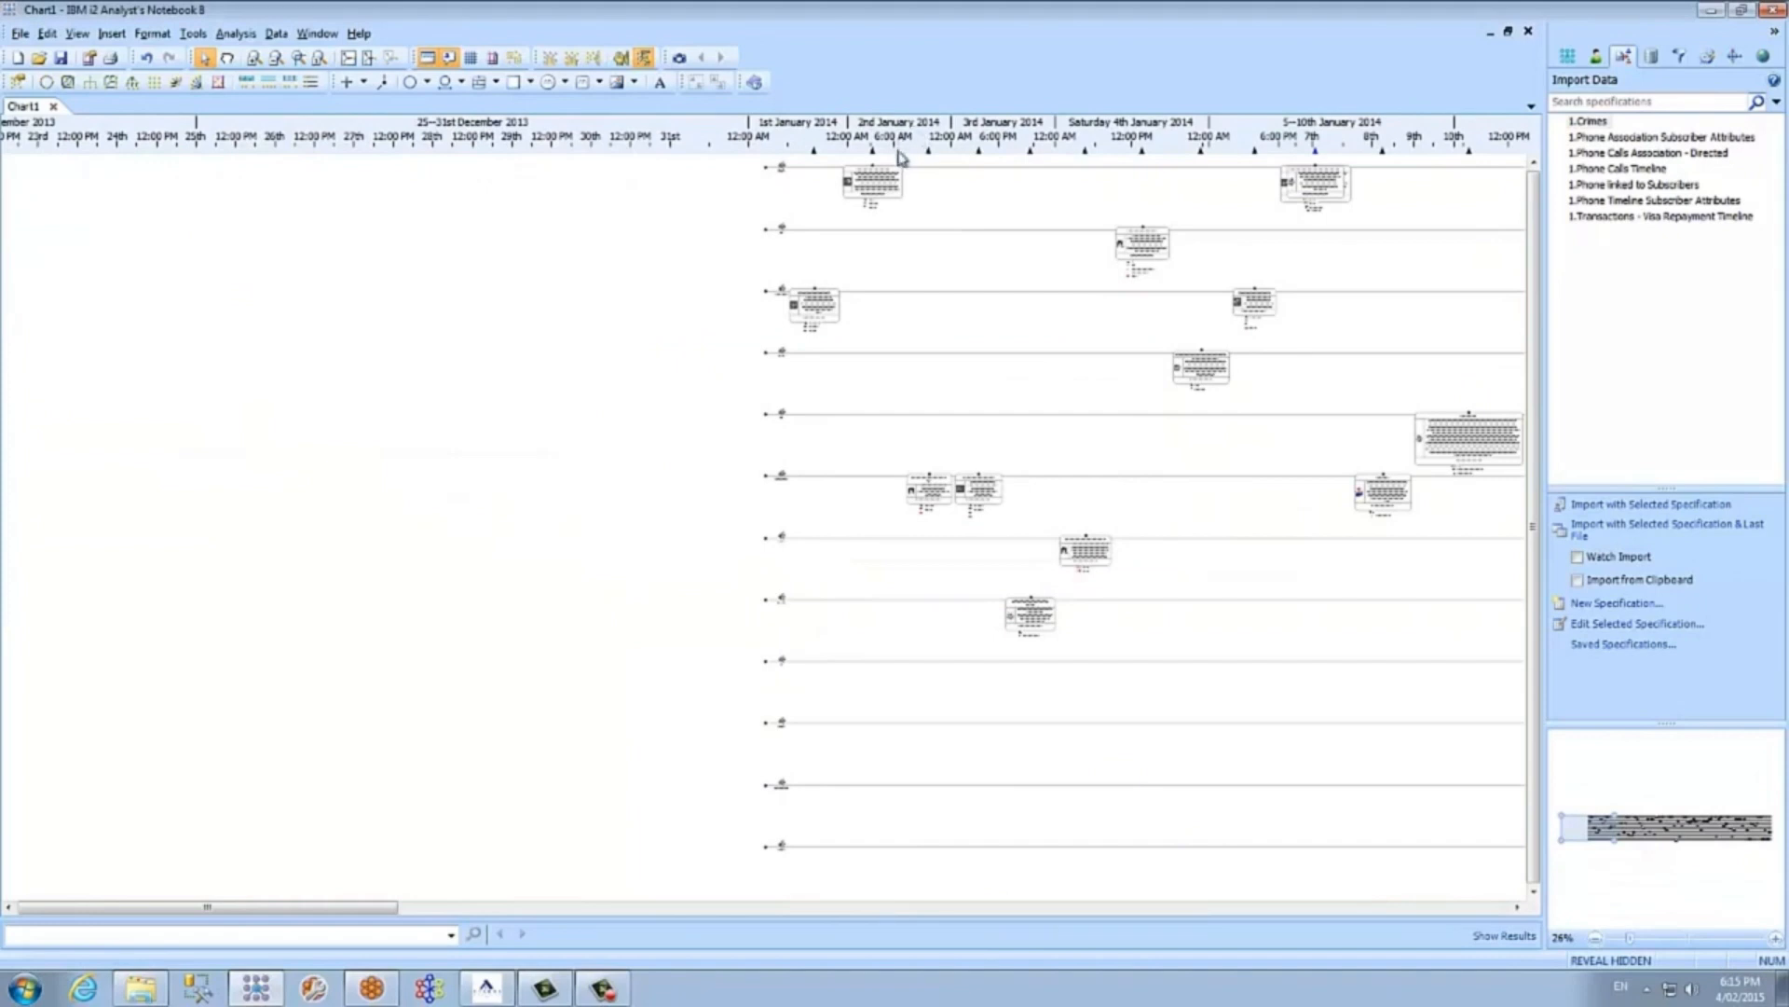
# - Locate the 4 January event and the 7 January event from their time bar markers, and fit the whole chart in view
pyautogui.click(1144, 152)
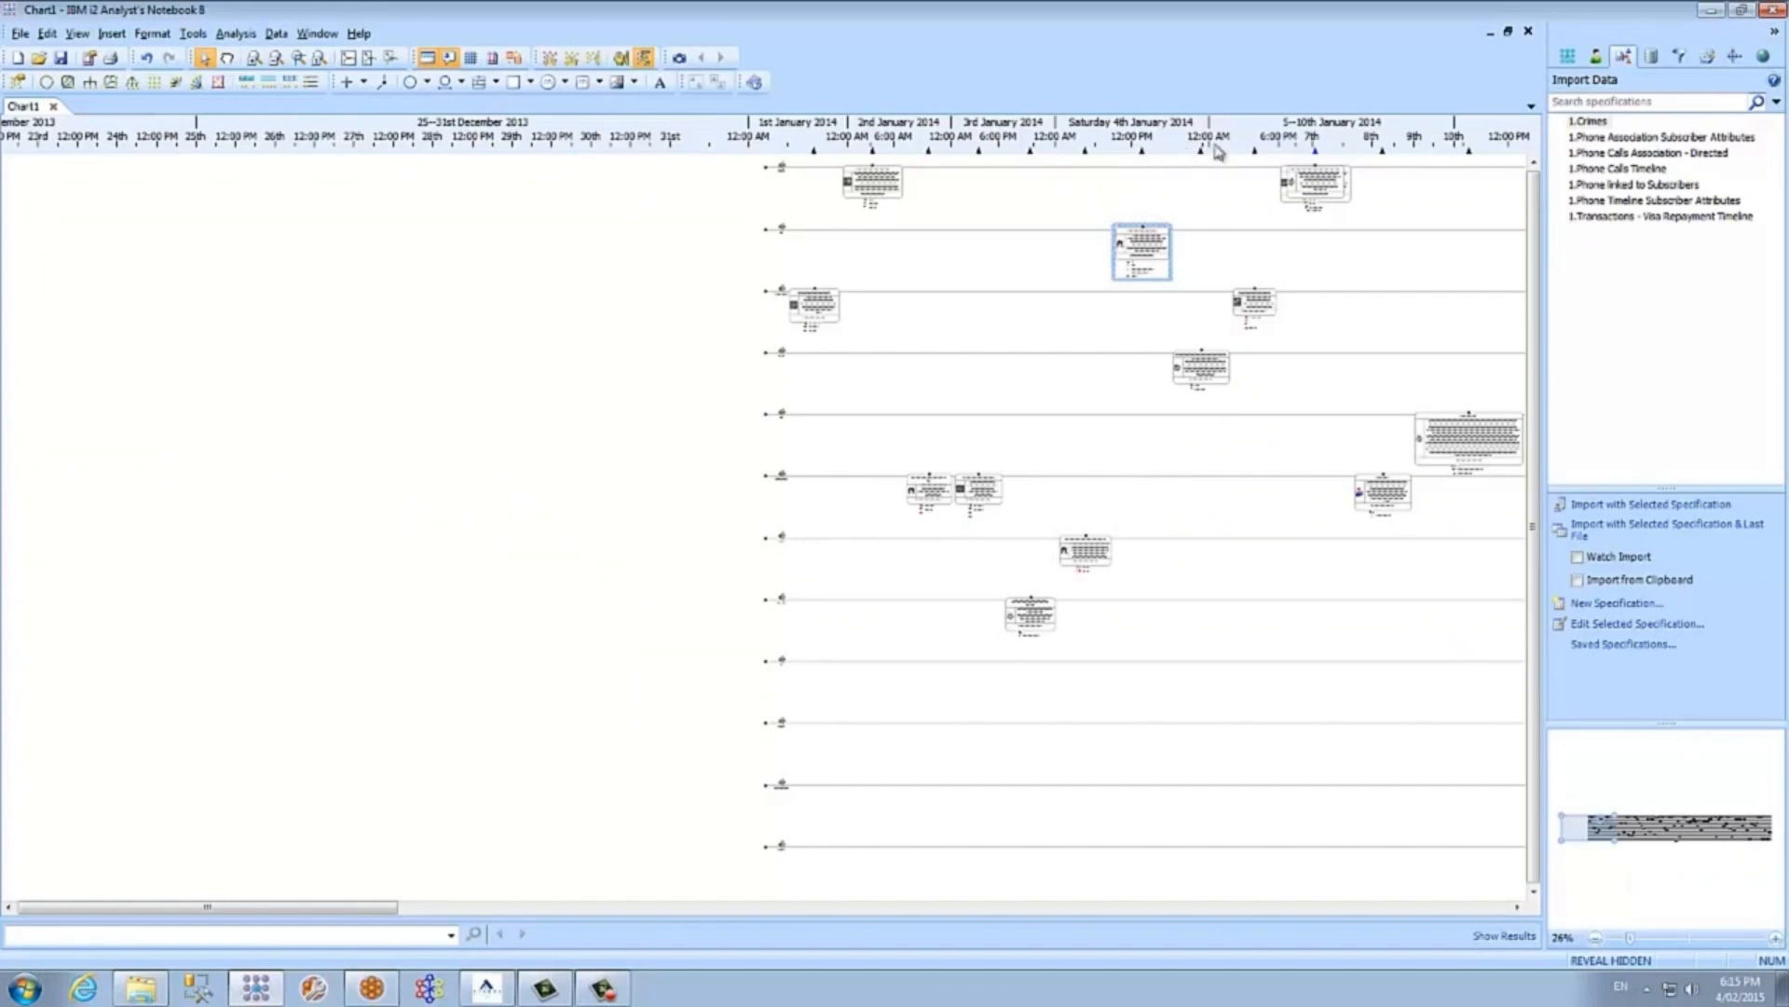
pyautogui.click(1316, 153)
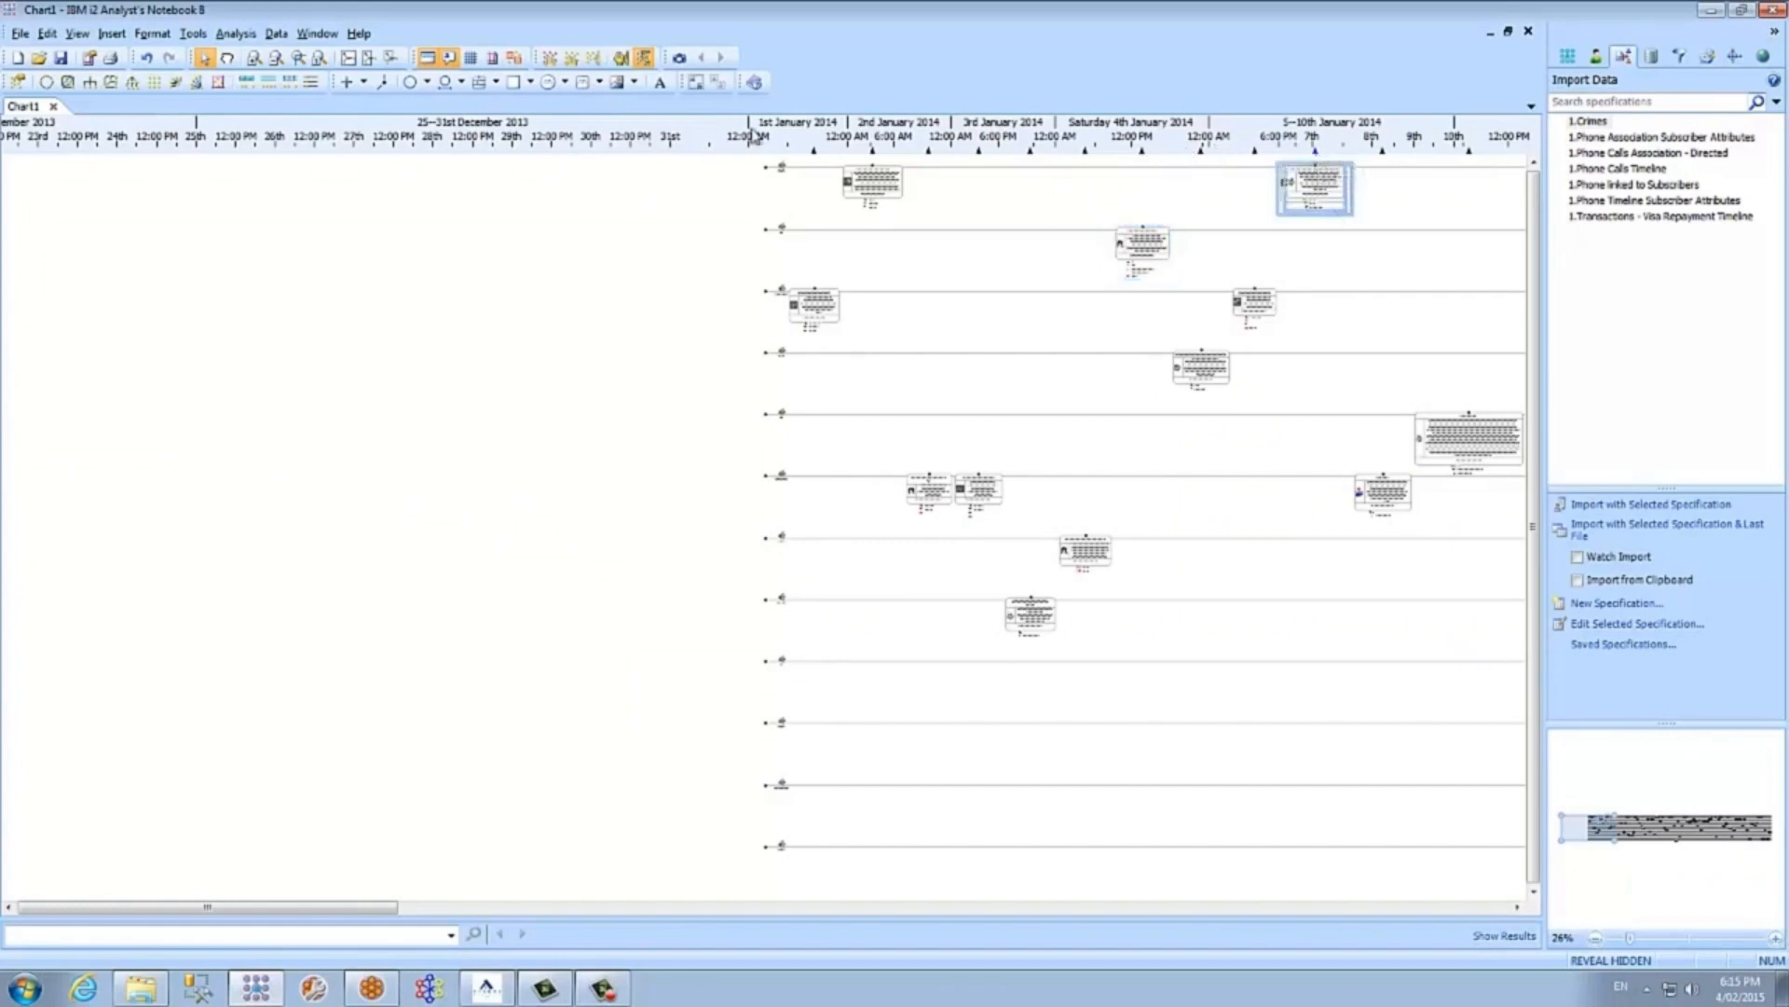
pyautogui.click(348, 59)
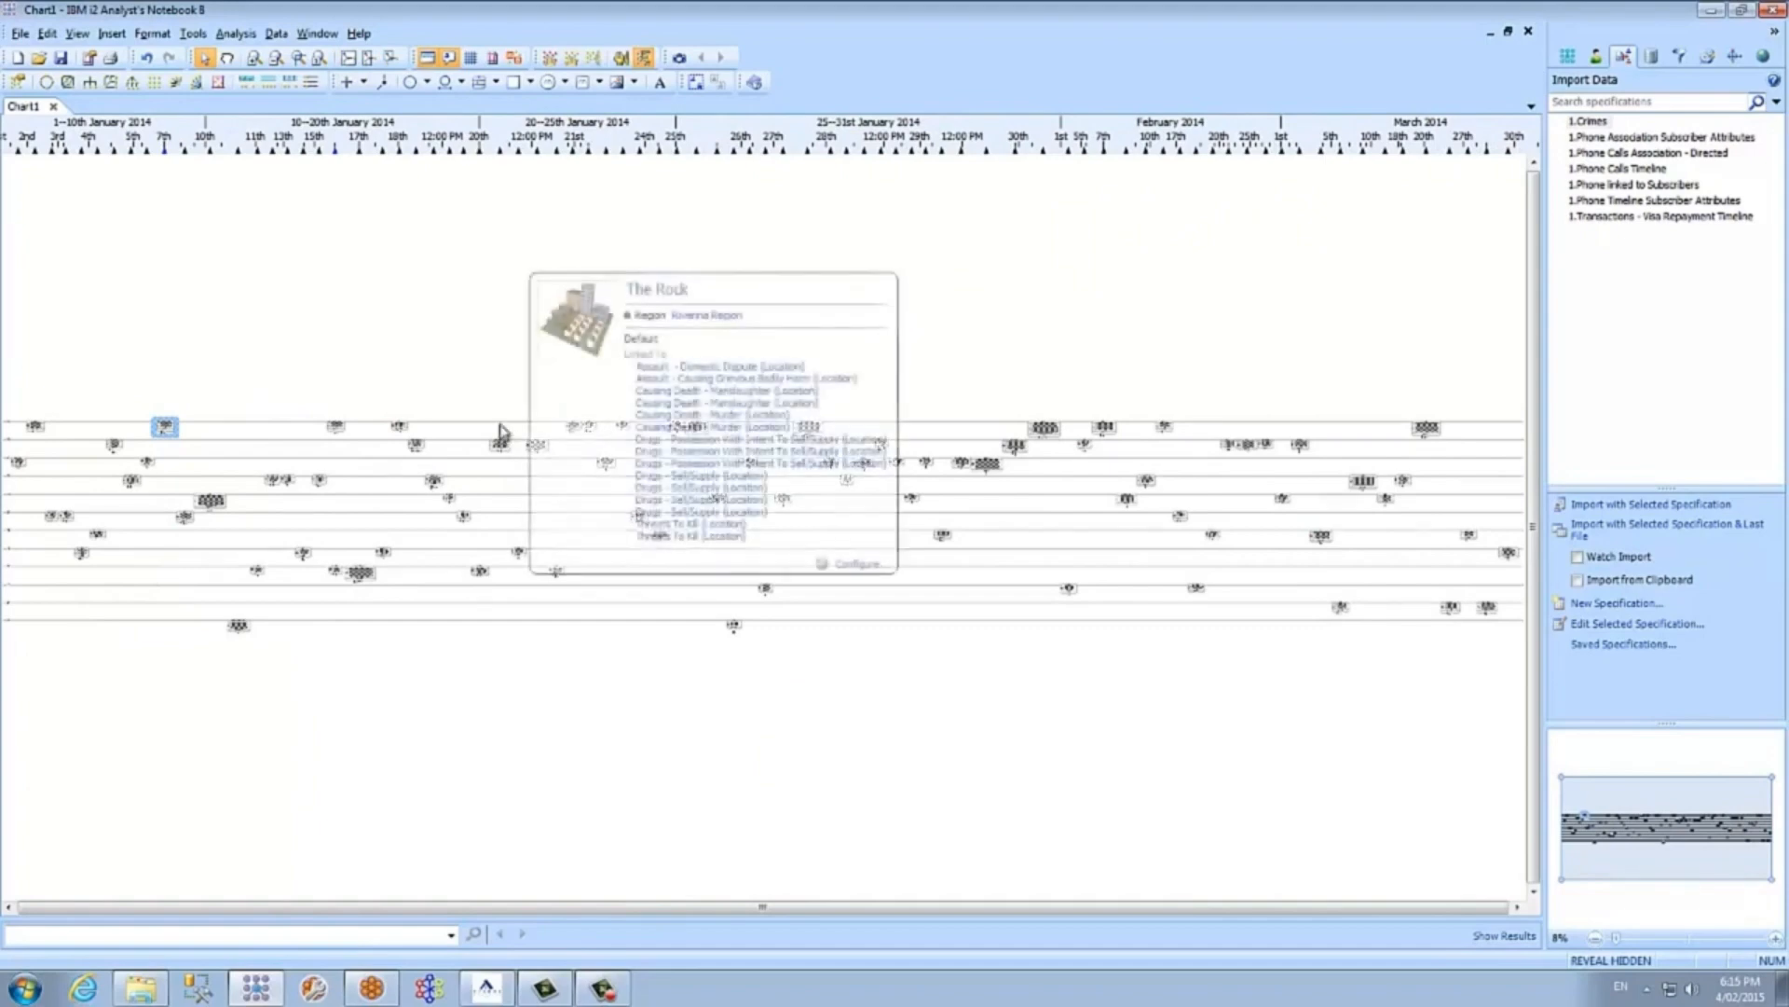
# - Inspect the attributes of The Rock theme line, and leave them without changes
pyautogui.moveTo(501, 431)
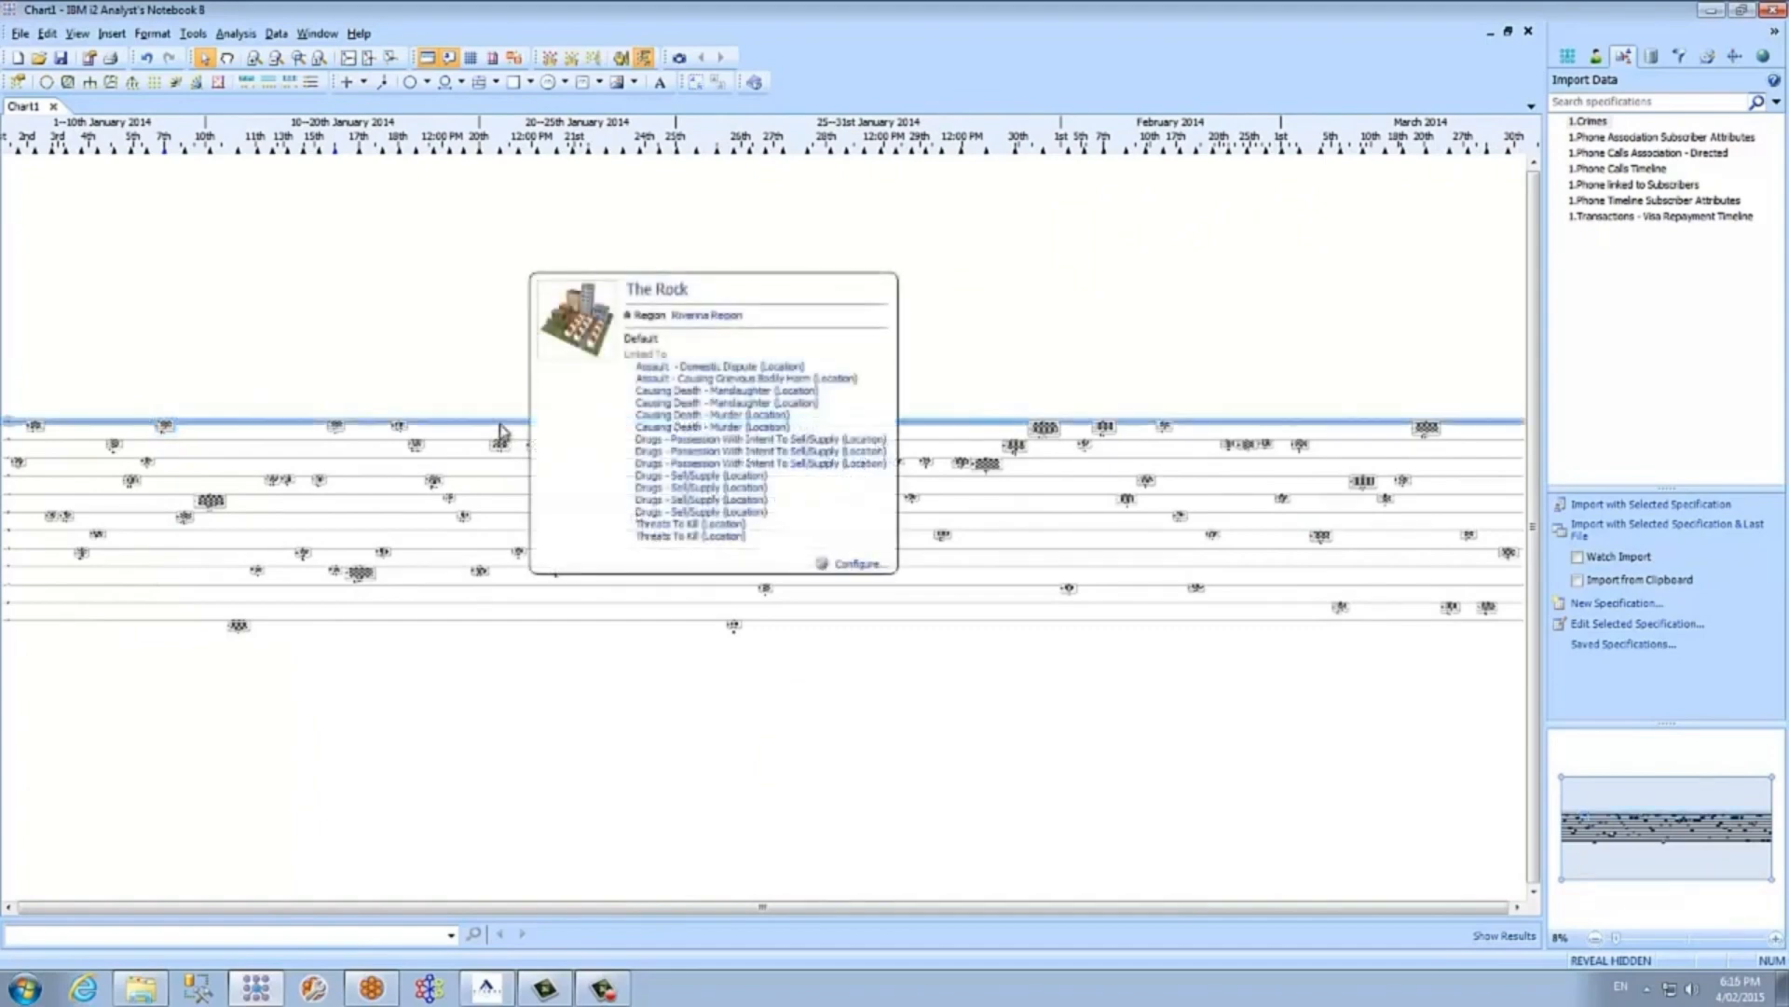
pyautogui.scroll(8, 500, 431)
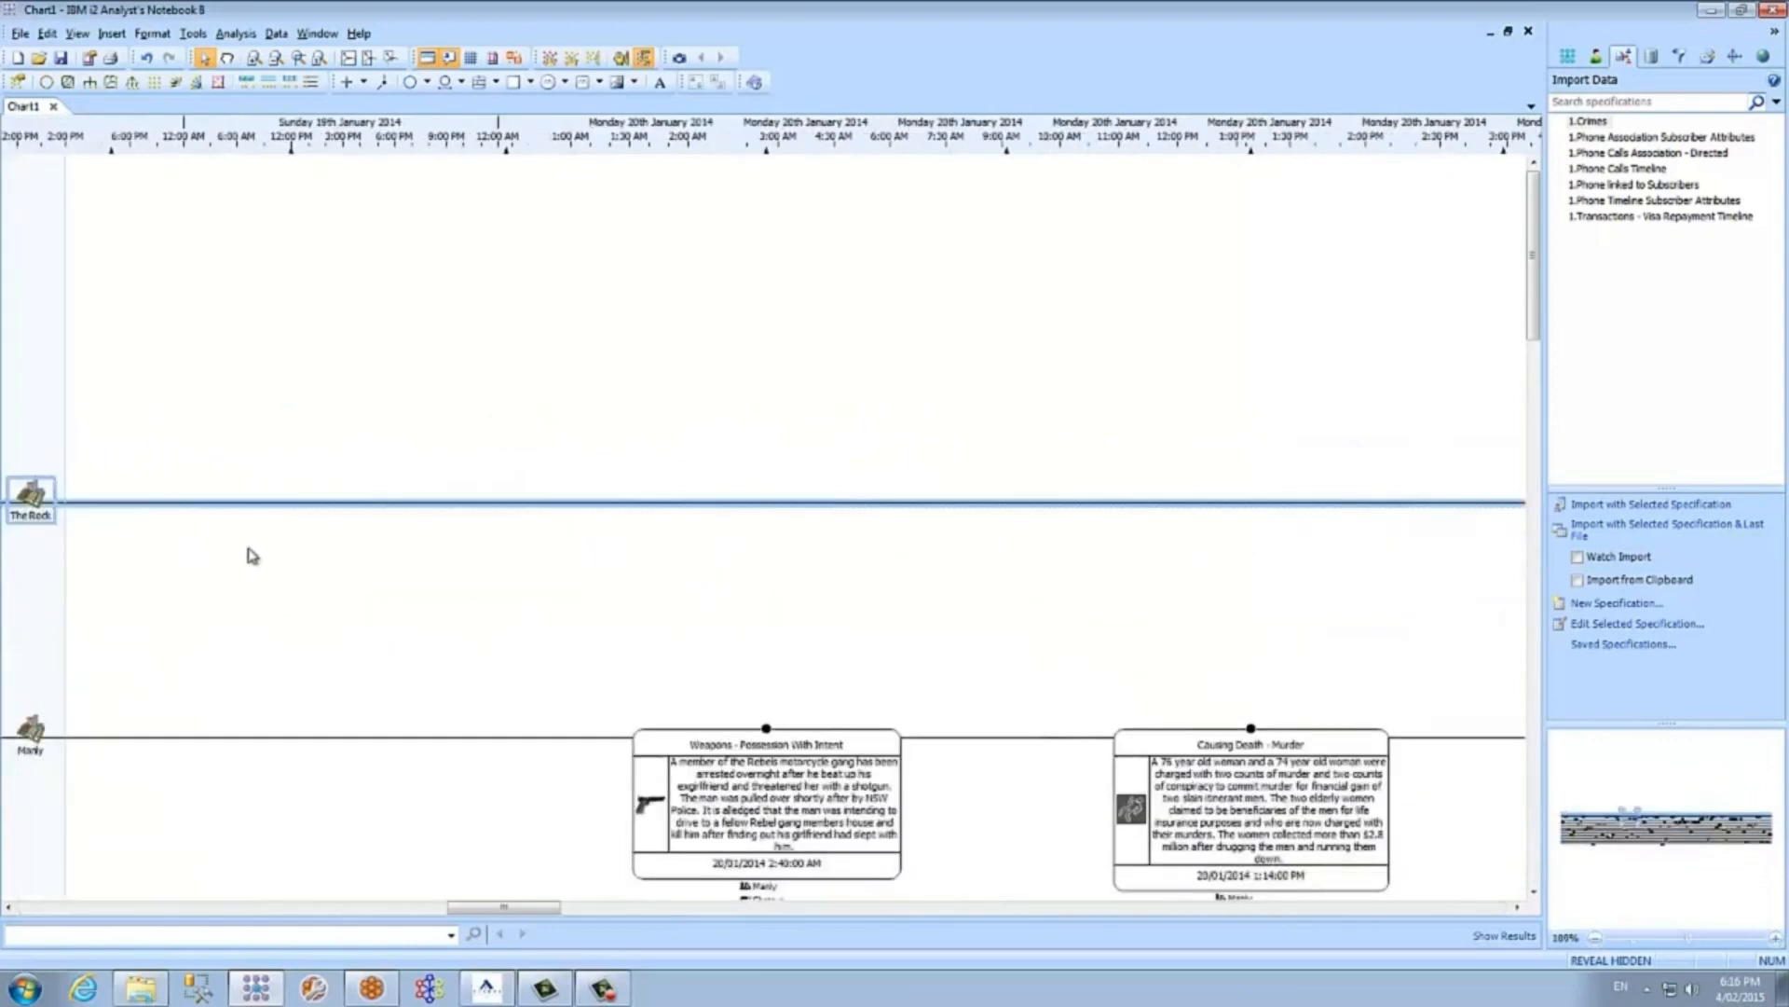
pyautogui.doubleClick(42, 519)
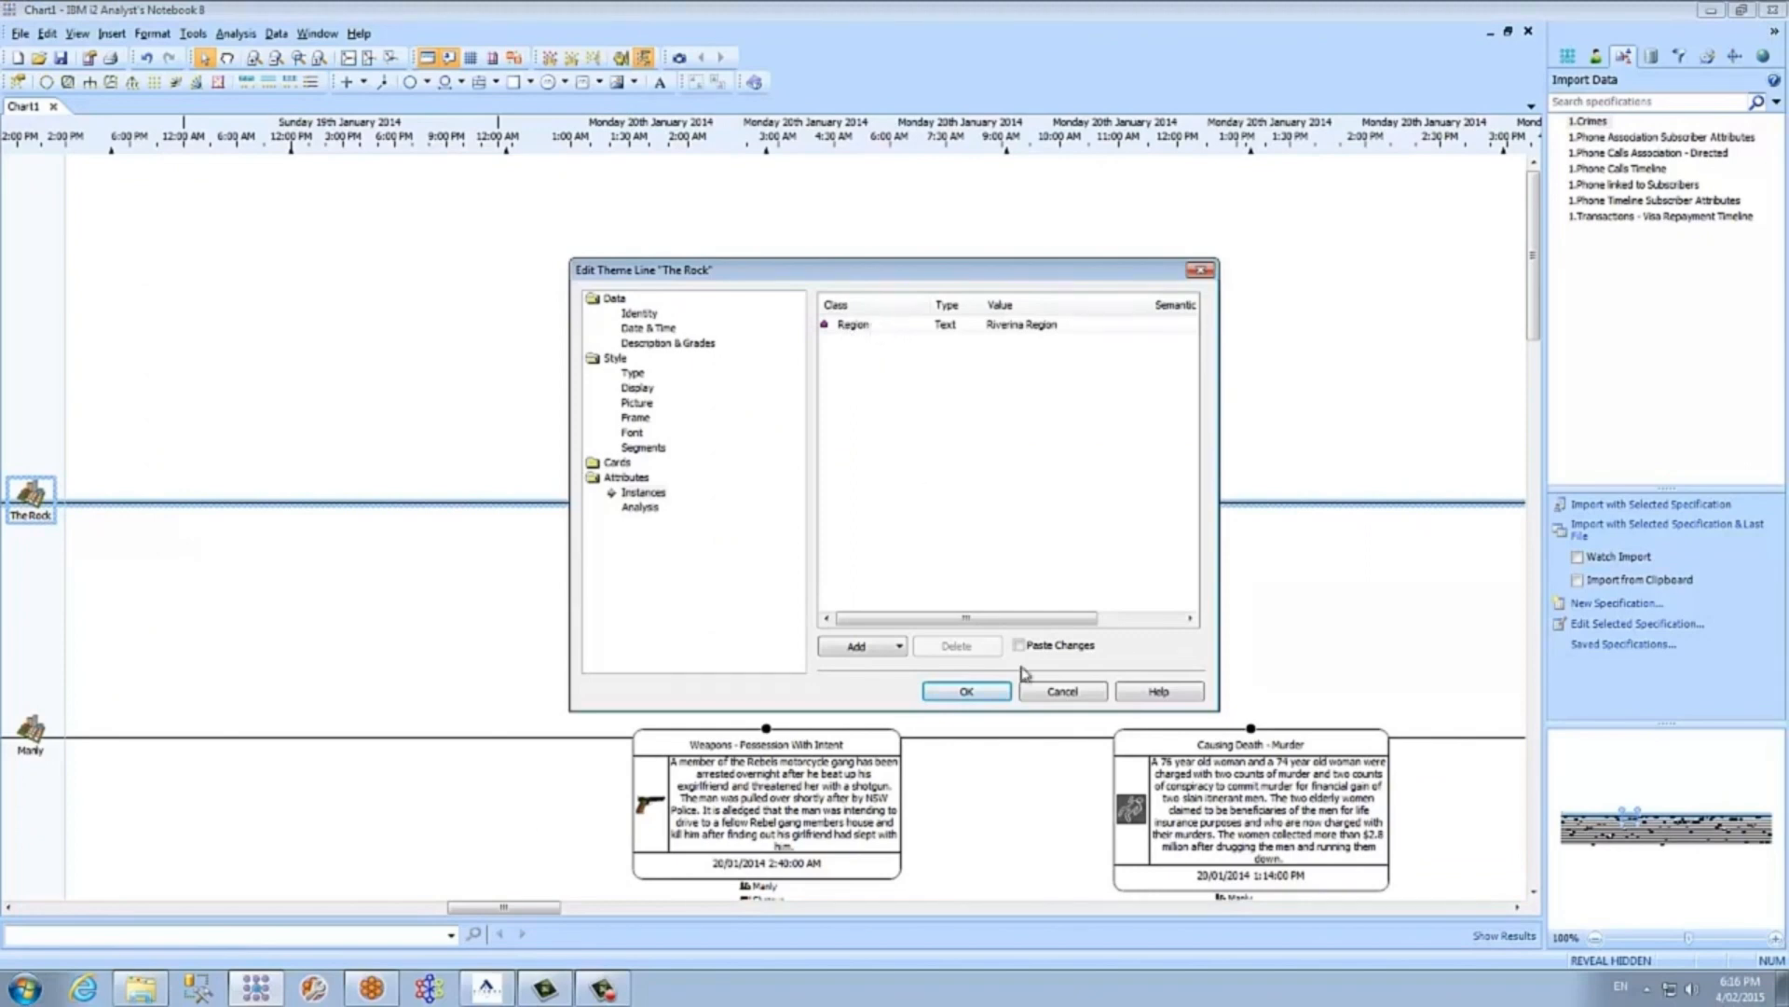
pyautogui.click(1063, 693)
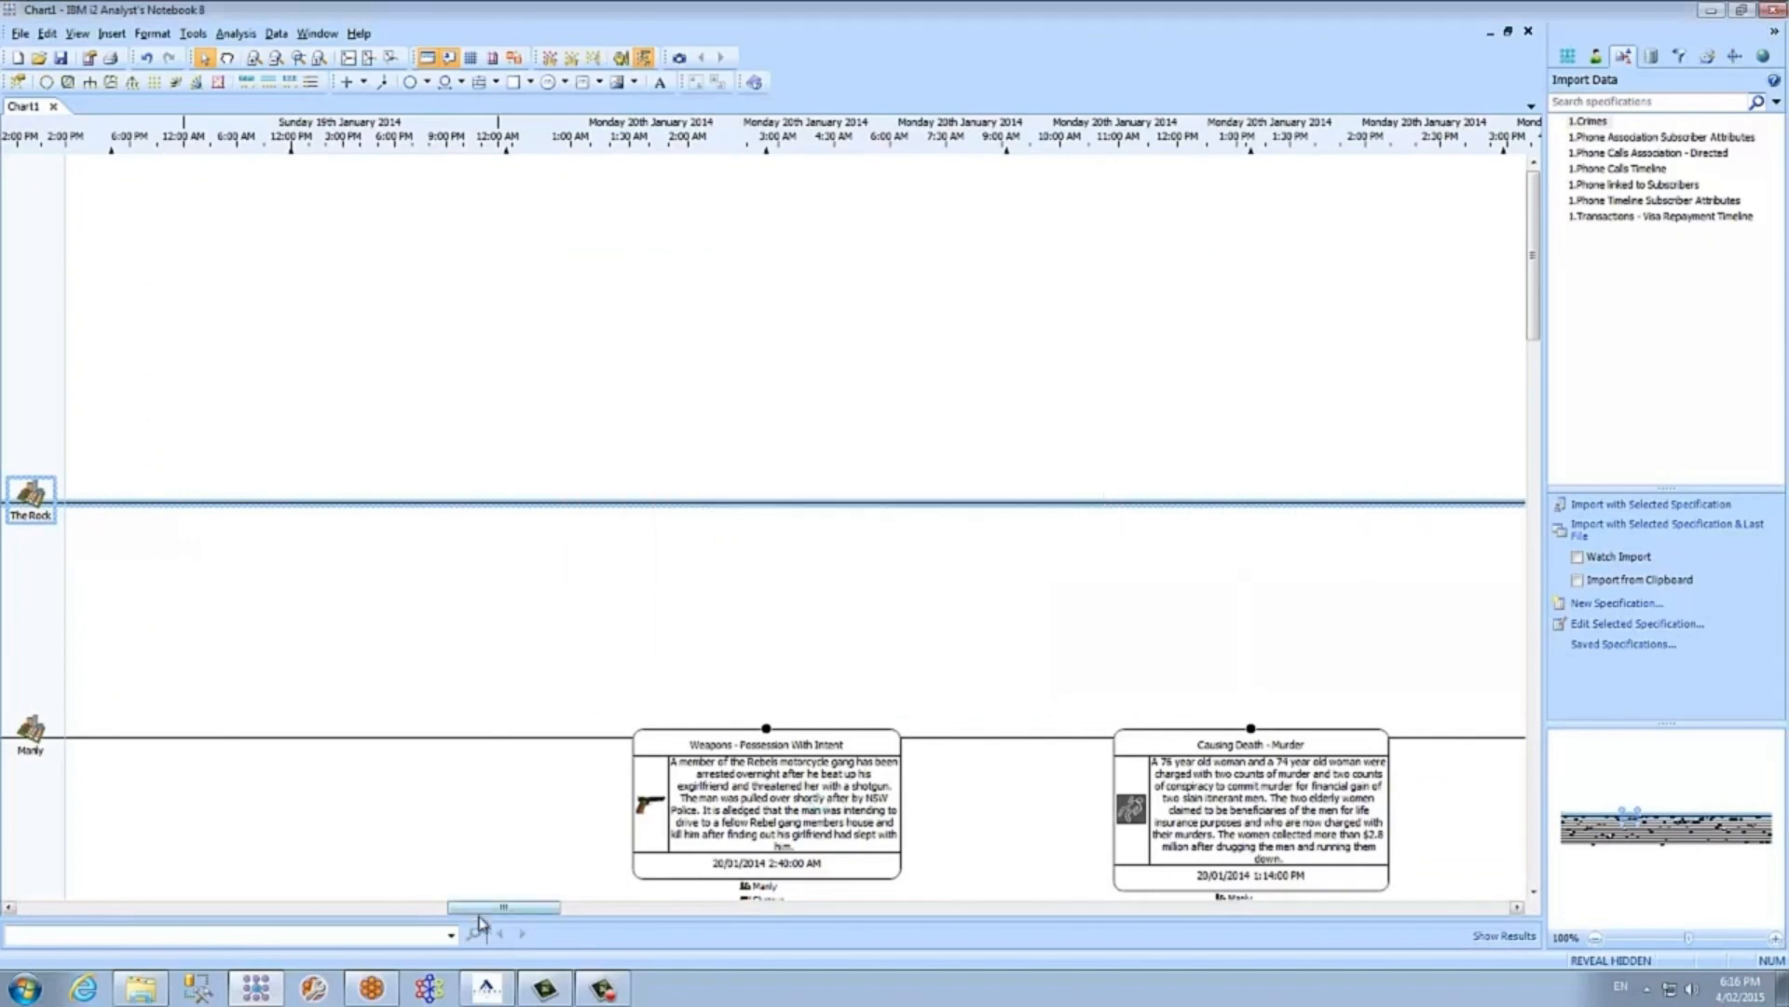
# - Open the attributes of the Assault - Domestic Dispute event frame on The Rock's theme line, keeping the frame visible beside them
pyautogui.moveTo(536, 909); pyautogui.dragTo(606, 911)
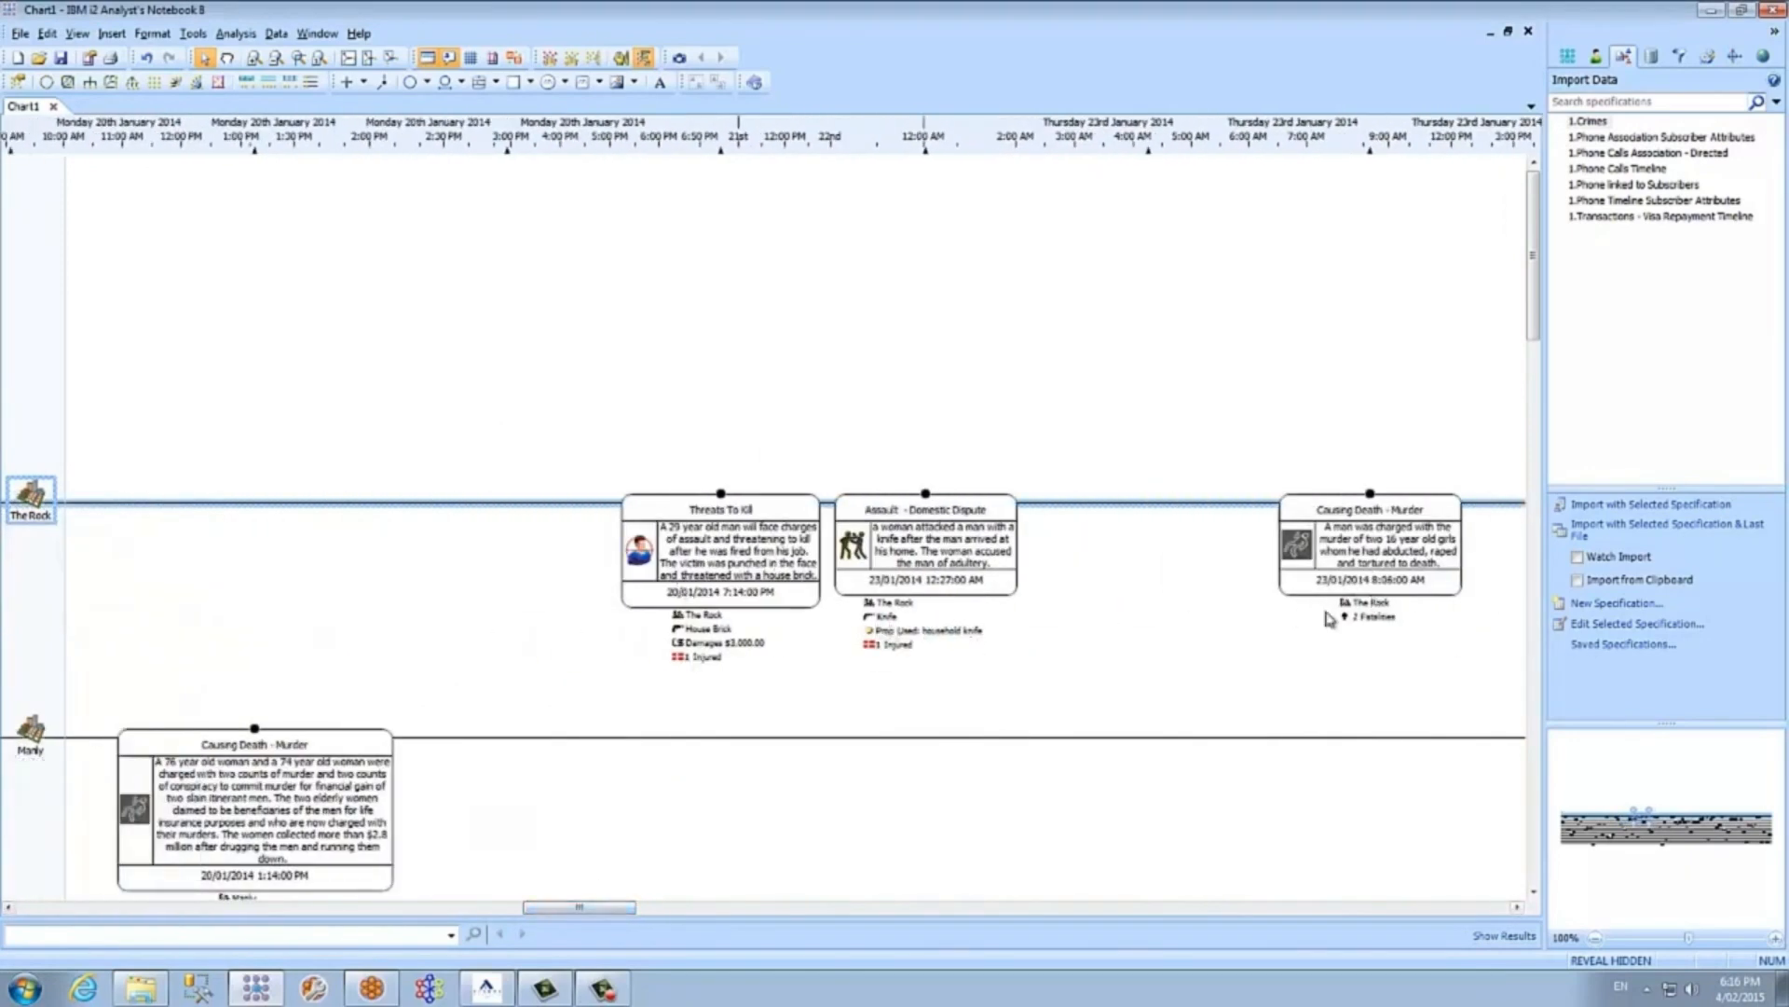
pyautogui.click(953, 568)
pyautogui.doubleClick(953, 569)
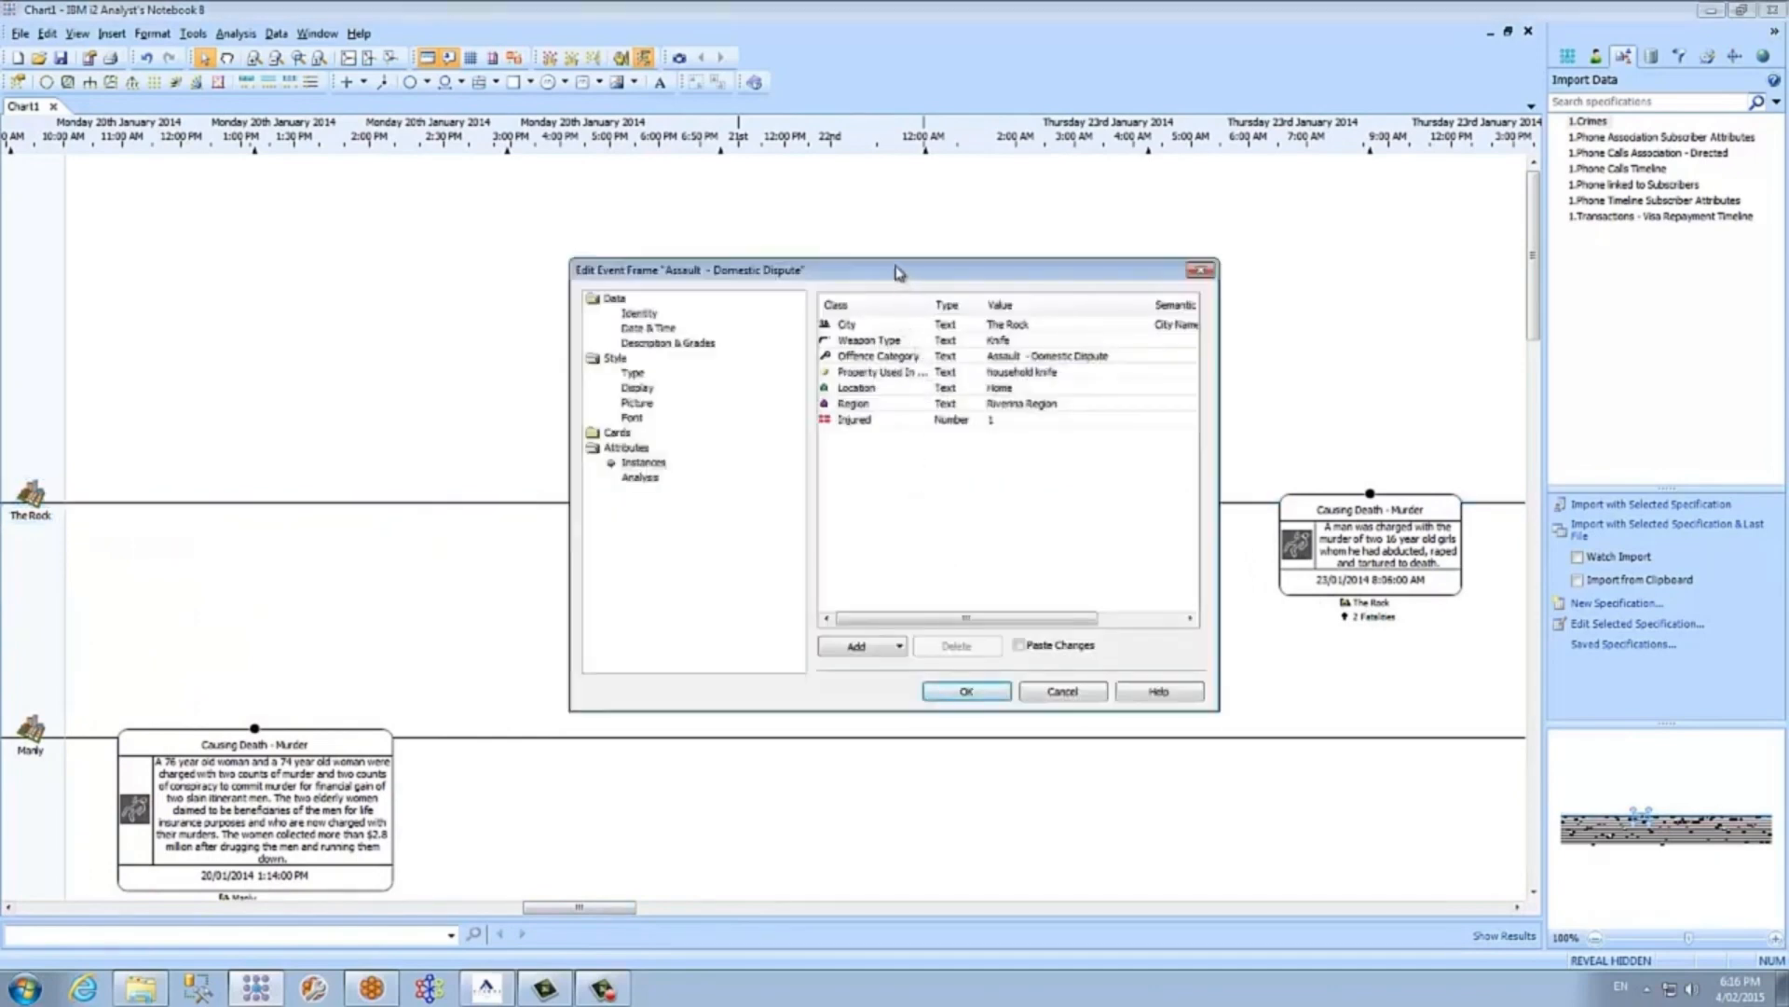
pyautogui.moveTo(899, 269); pyautogui.dragTo(440, 153)
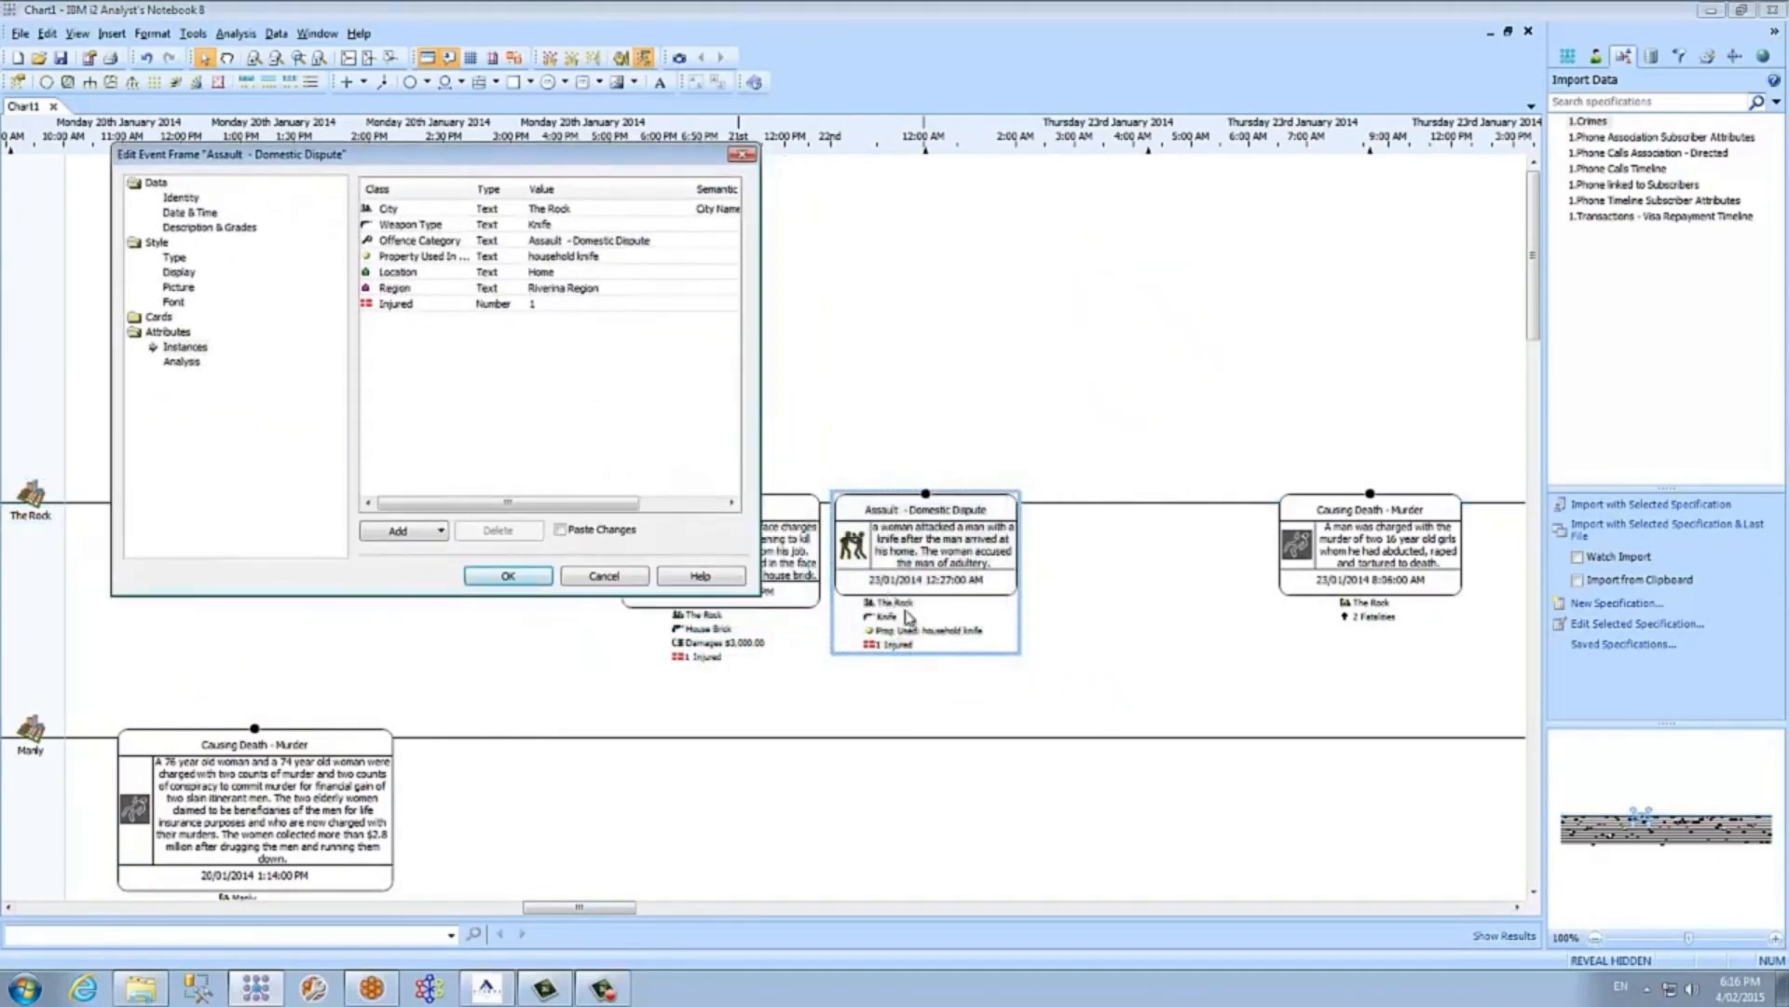